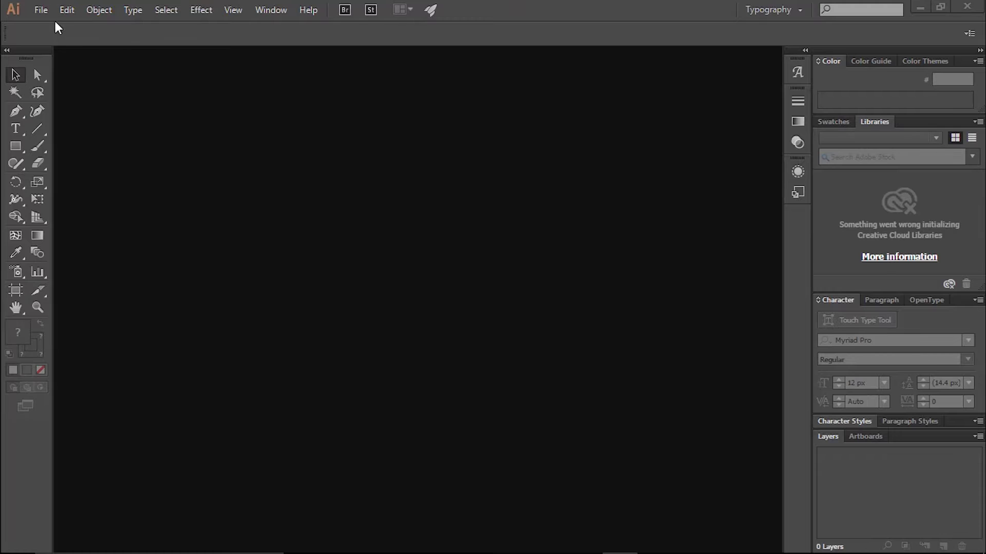
# Step: Open the File menu to start a new document
pyautogui.click(42, 11)
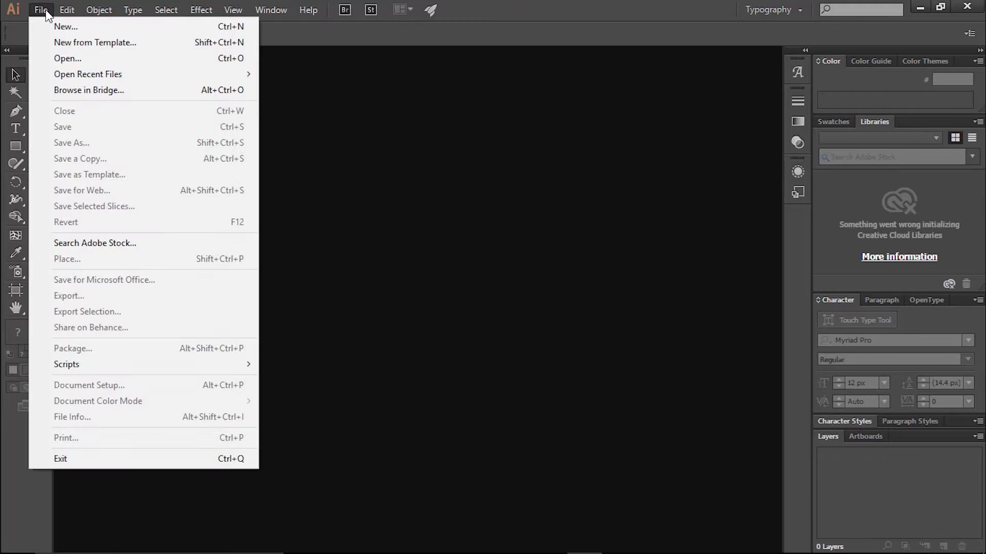
# Step: Create a new 700 × 300 px document
pyautogui.click(338, 234)
pyautogui.click(347, 255)
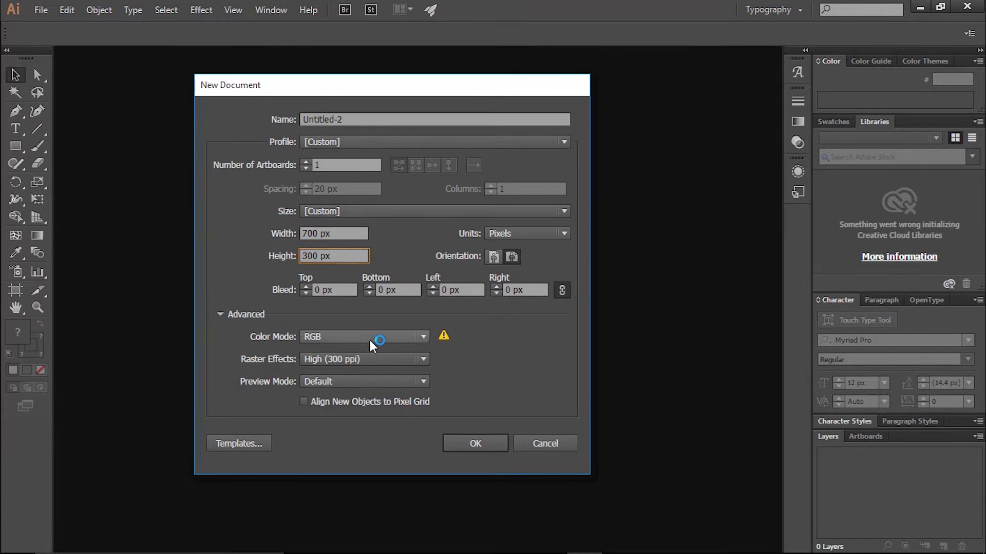
pyautogui.click(473, 438)
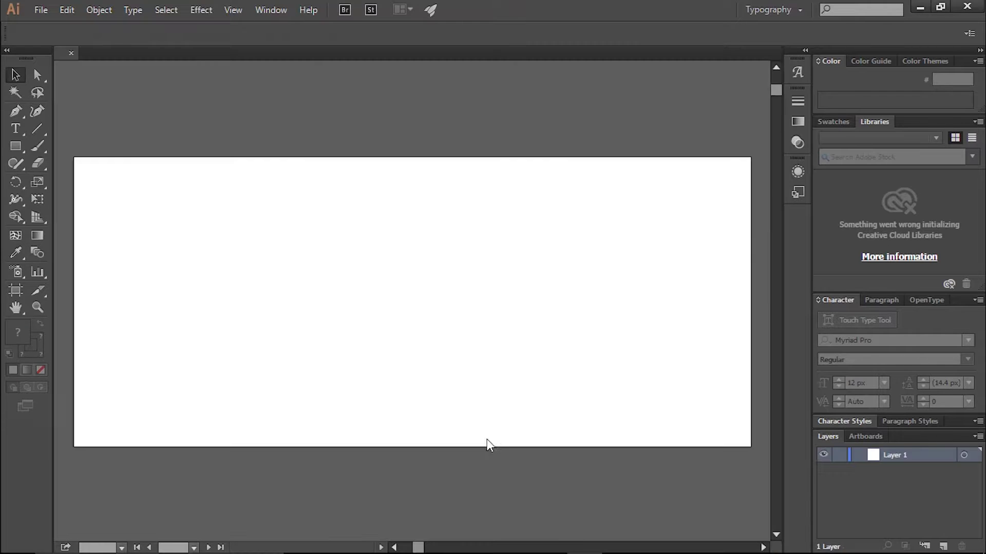
# Step: Draw a 700 × 300 px rectangle and drag it to the artboard's top-left
pyautogui.press('m')
pyautogui.click(305, 257)
pyautogui.write('700')
pyautogui.click(506, 280)
pyautogui.write('300')
pyautogui.click(461, 313)
pyautogui.press('v')
pyautogui.moveTo(461, 313); pyautogui.dragTo(251, 216)
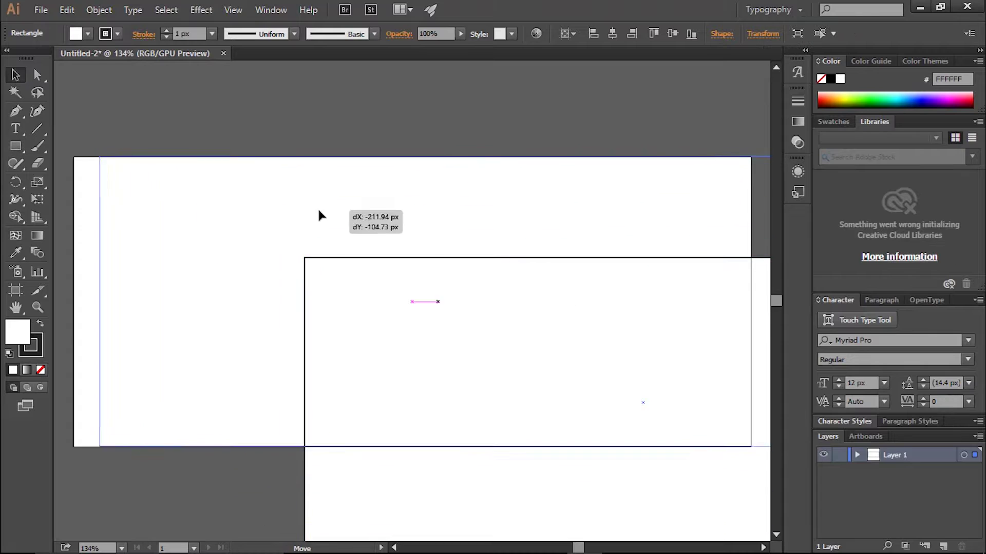
# Step: Align the rectangle to the artboard's top and remove its outline
pyautogui.click(631, 34)
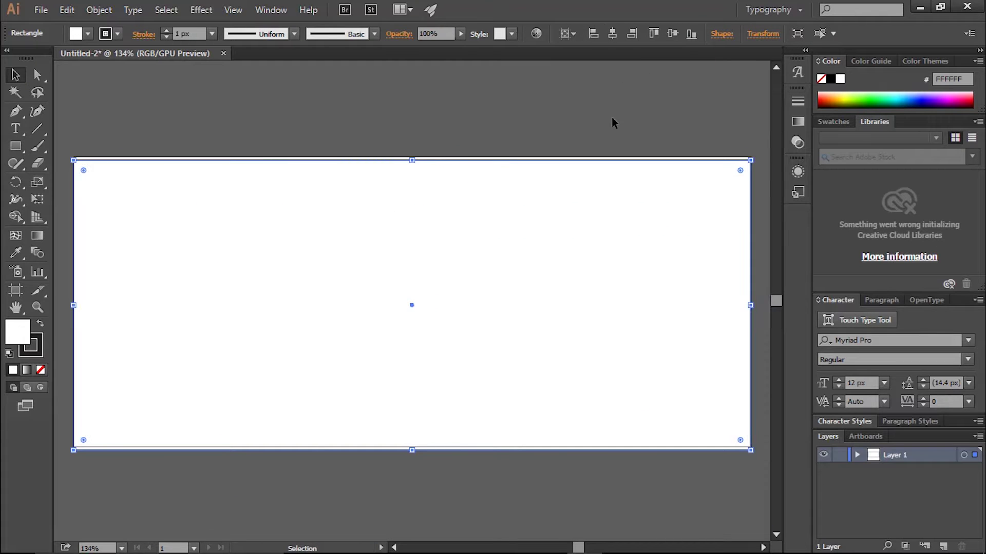
pyautogui.click(593, 109)
pyautogui.click(308, 257)
pyautogui.click(32, 346)
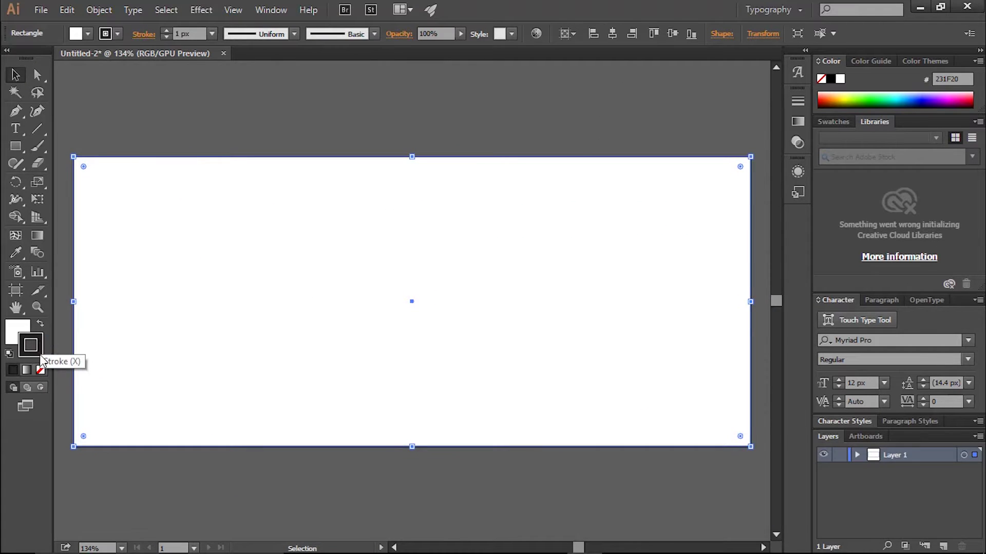
pyautogui.click(40, 370)
# Step: Give the rectangle a pale grey F1F2F2 fill (R241 G242 B242)
pyautogui.doubleClick(15, 334)
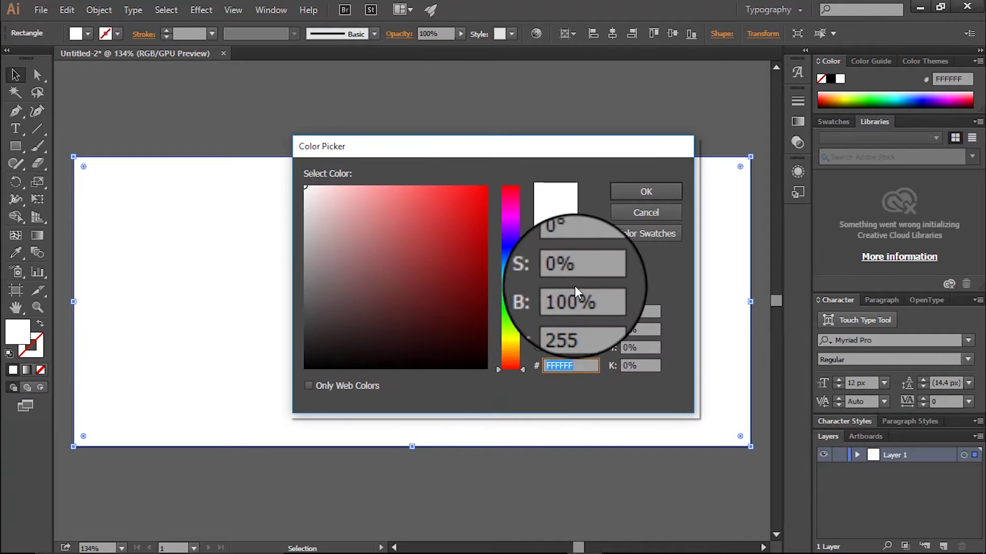
pyautogui.doubleClick(555, 313)
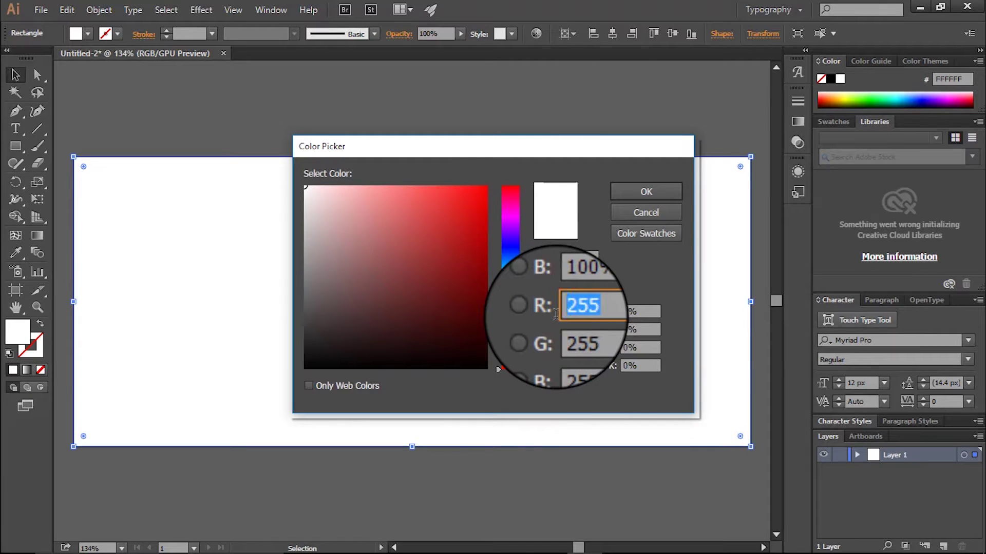
pyautogui.write('241')
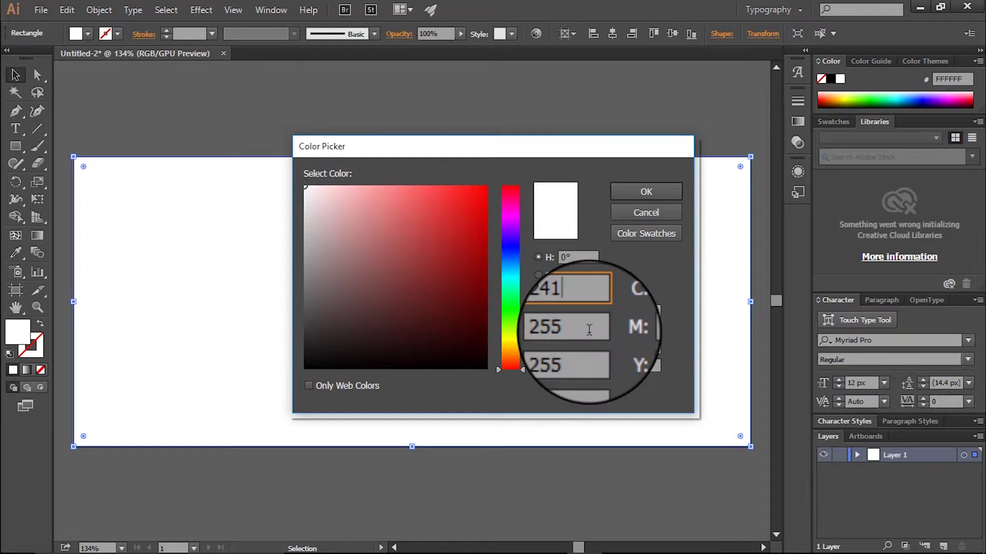
pyautogui.press('Tab')
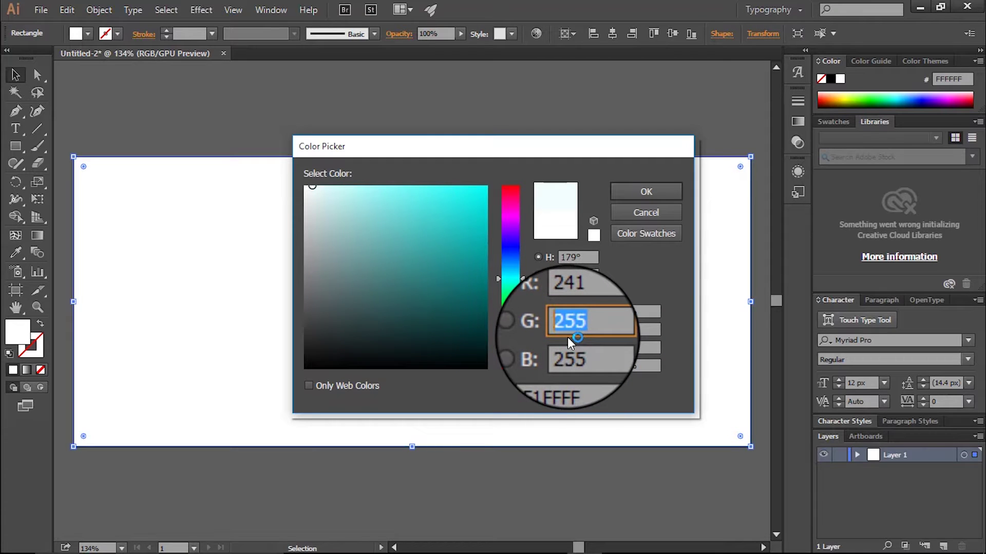
pyautogui.write('242')
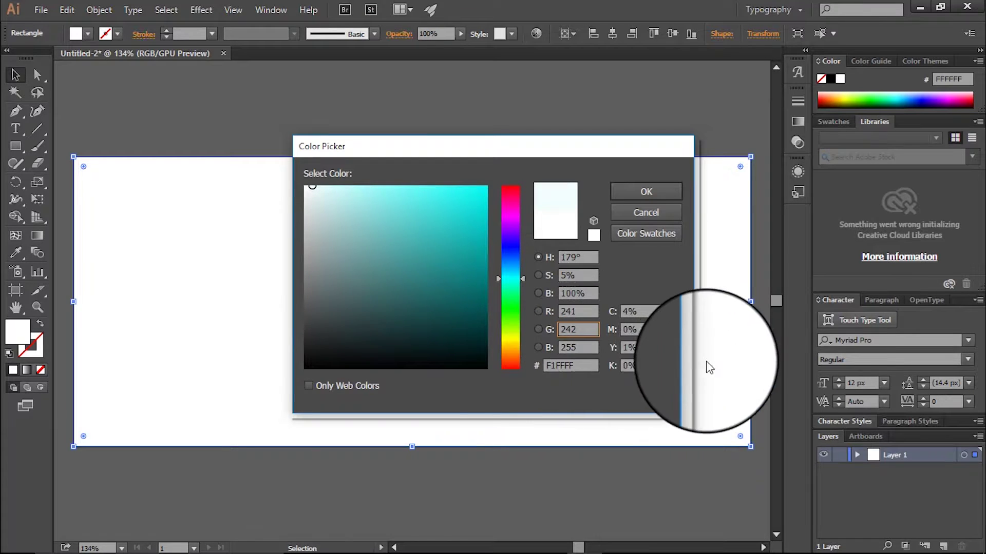
pyautogui.press('Tab')
pyautogui.write('24')
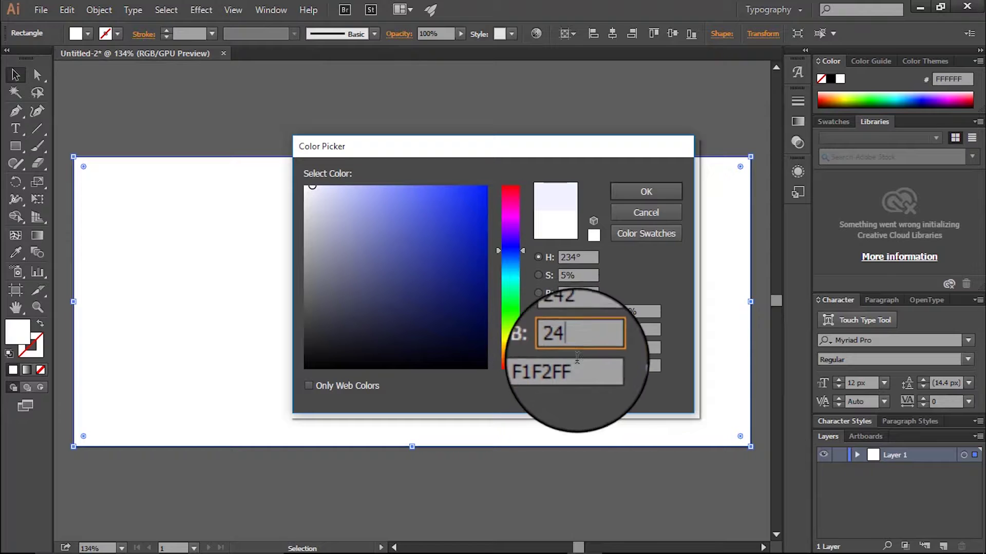
pyautogui.write('1')
pyautogui.press('BackSpace')
pyautogui.write('2')
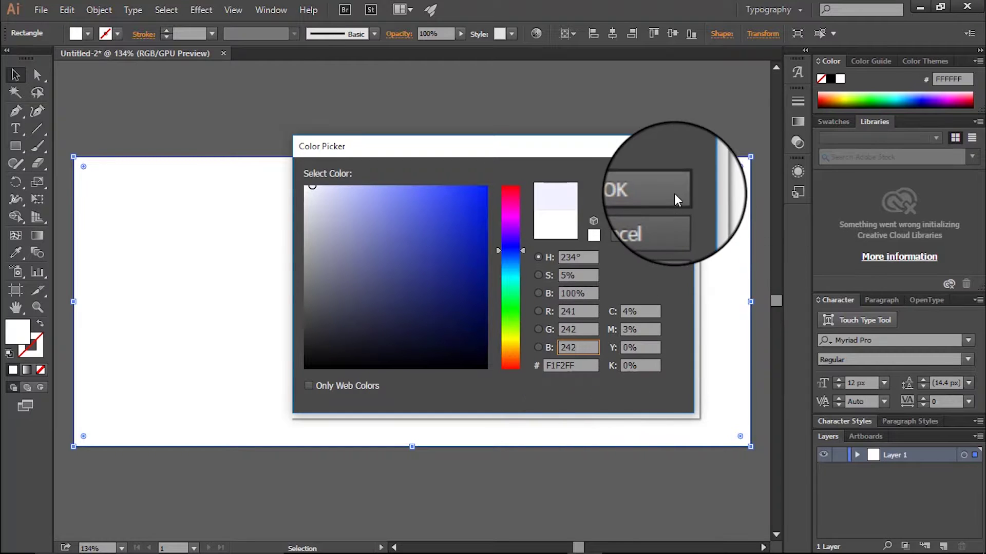
pyautogui.click(674, 193)
pyautogui.click(272, 11)
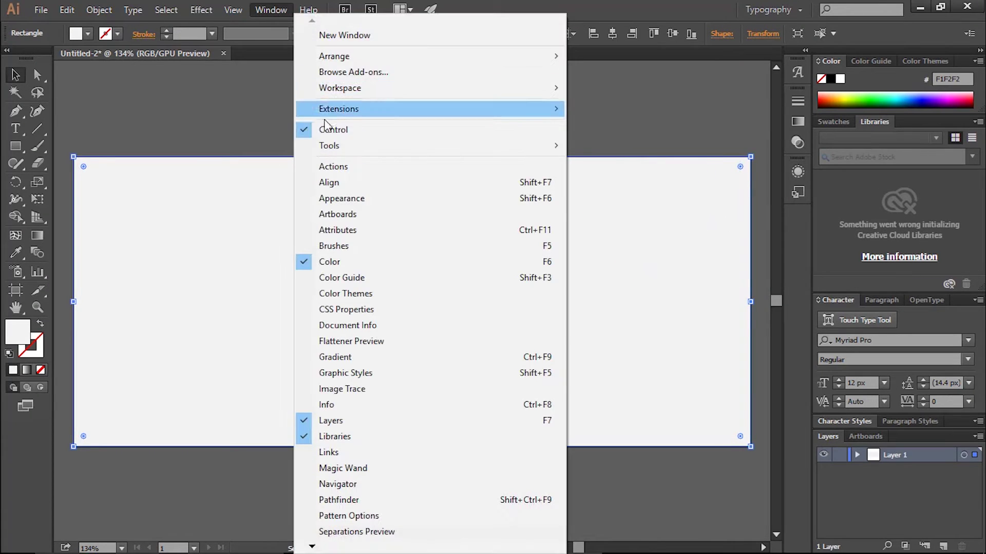
# Step: Show the Appearance panel, add a second fill and open its swatch choices
pyautogui.click(343, 198)
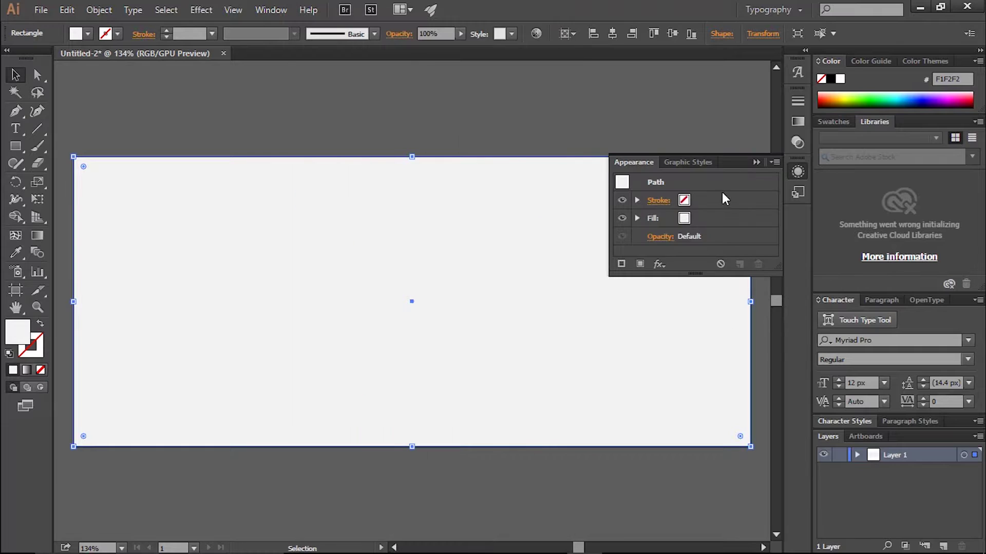
pyautogui.click(645, 263)
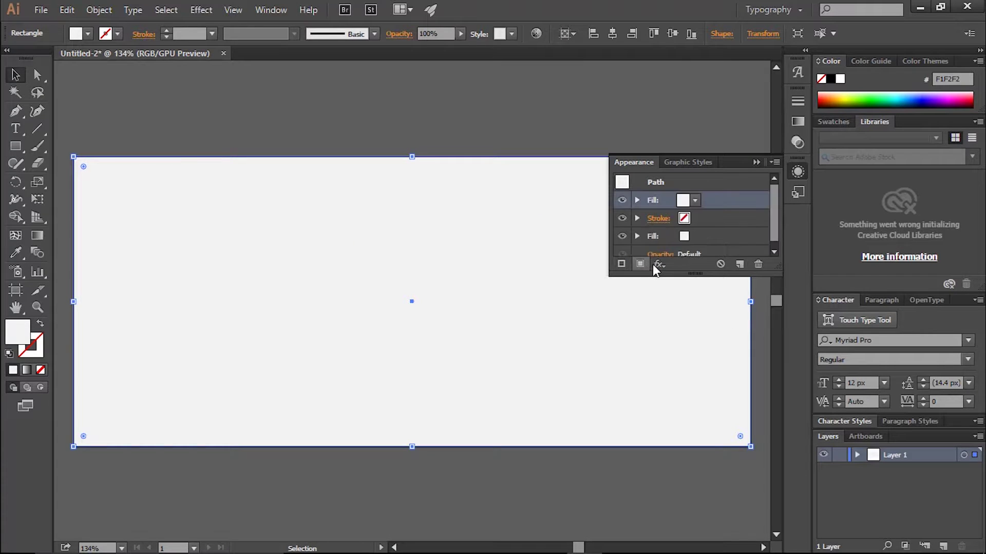
pyautogui.click(695, 201)
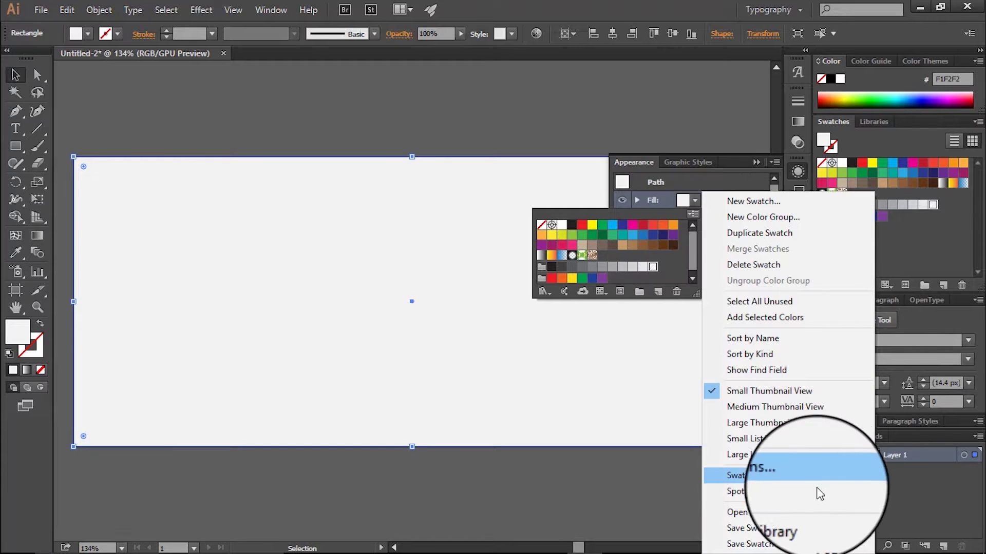
pyautogui.moveTo(766, 512)
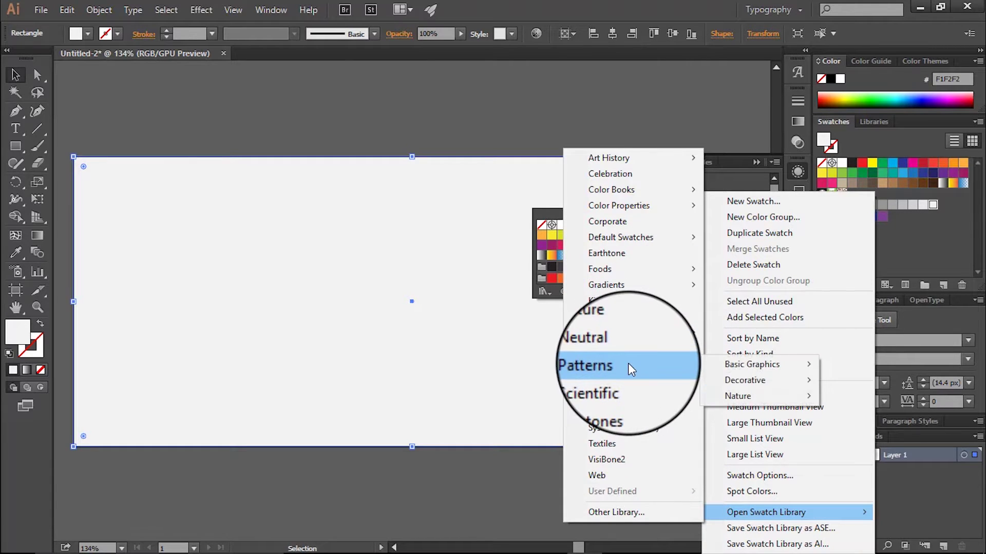
pyautogui.moveTo(748, 364)
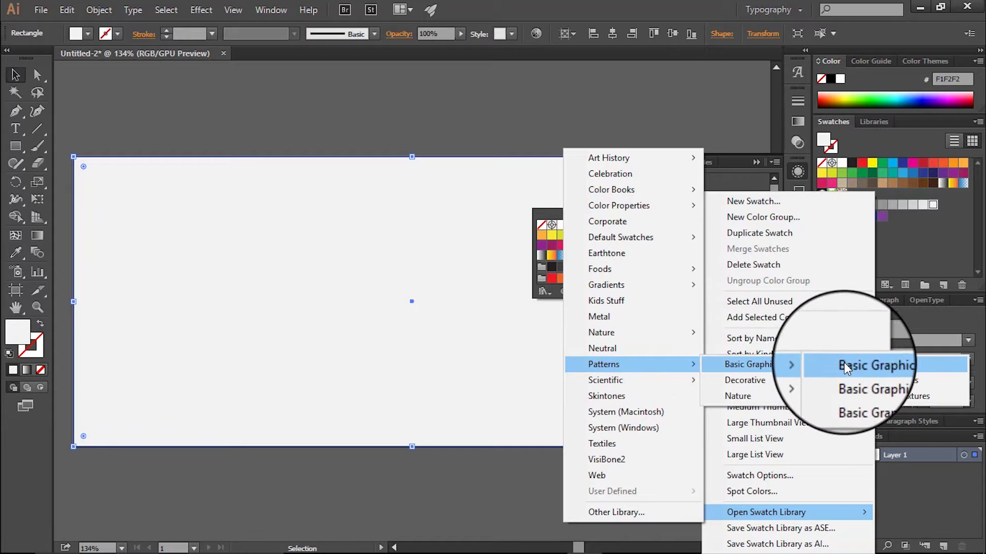
# Step: Apply the USGS 17 Sandy Dry Lake texture from Basic Graphics_Textures to the fill
pyautogui.click(851, 393)
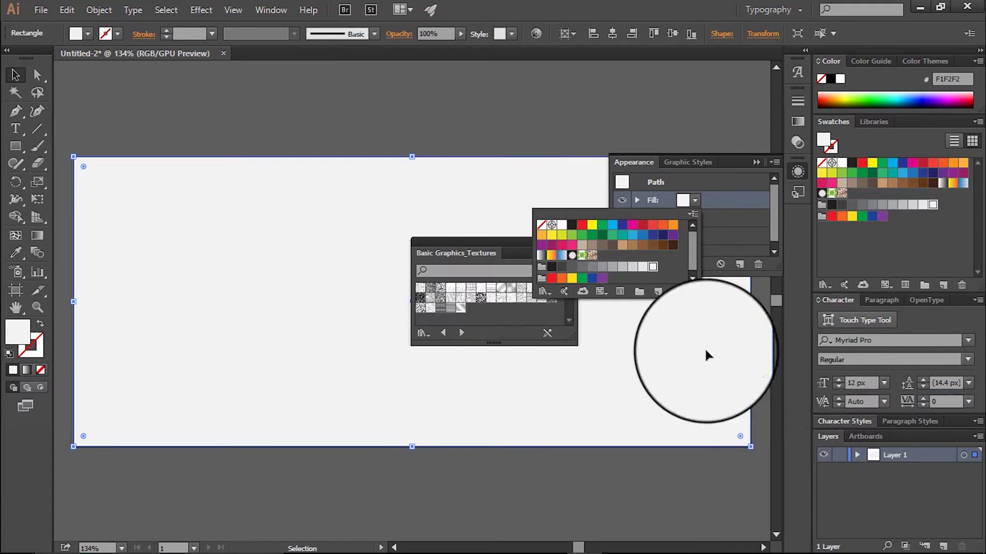
pyautogui.moveTo(525, 239)
pyautogui.mouseDown()
pyautogui.moveTo(722, 265)
pyautogui.moveTo(718, 282)
pyautogui.mouseUp()
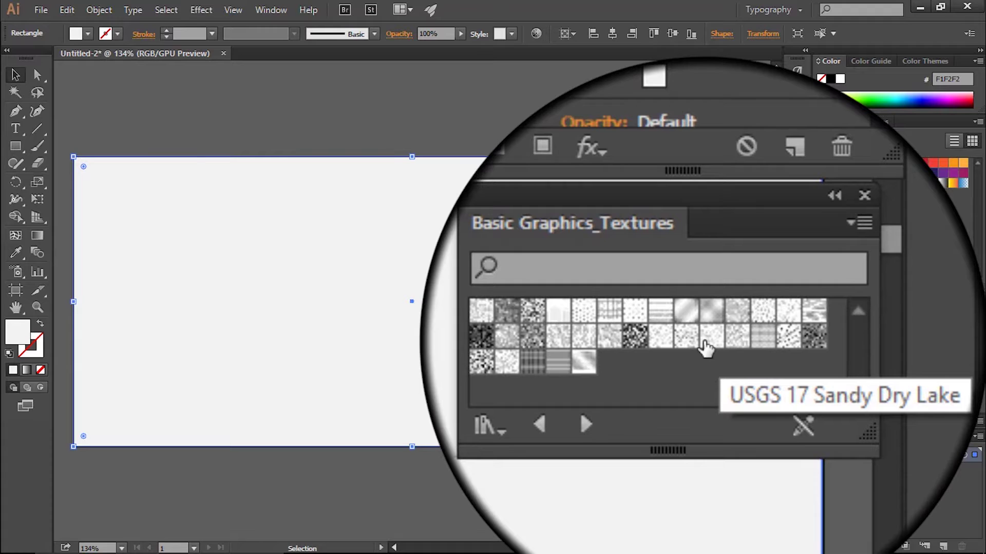
pyautogui.click(705, 343)
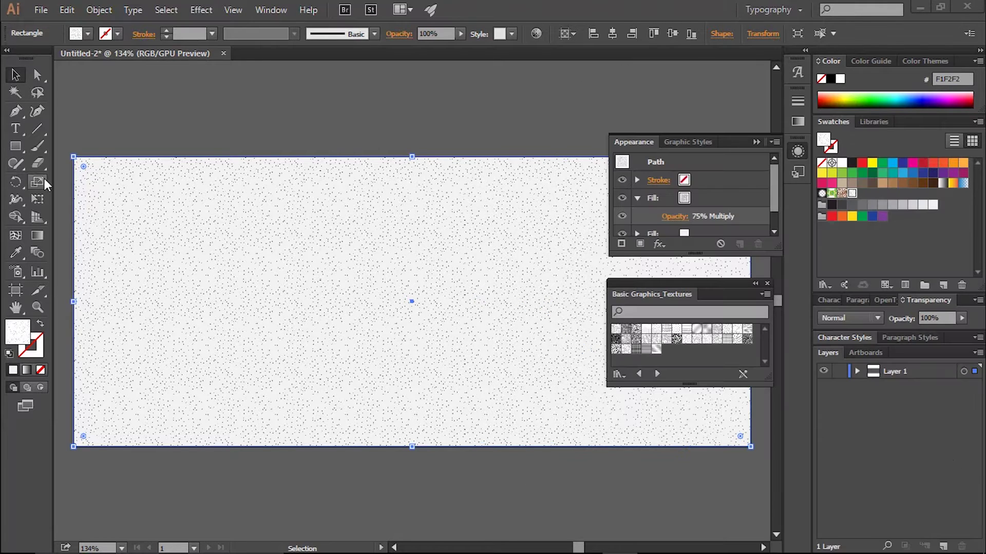
# Step: Draw a white FFFFFF 700 × 300 px rectangle aligned to the artboard
pyautogui.click(15, 145)
pyautogui.click(185, 246)
pyautogui.click(450, 309)
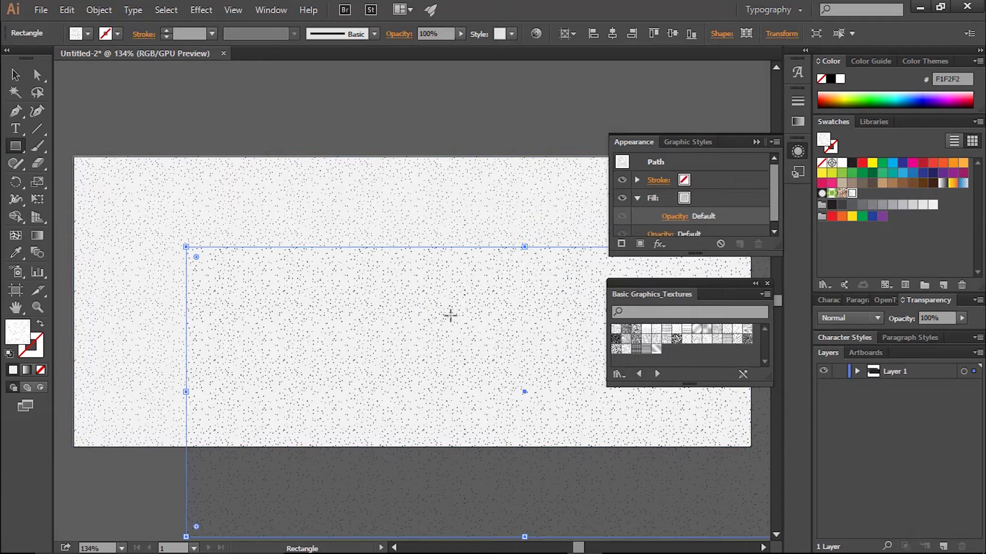
pyautogui.doubleClick(21, 329)
pyautogui.write('ffffff')
pyautogui.click(645, 191)
pyautogui.click(16, 74)
pyautogui.moveTo(350, 328); pyautogui.dragTo(269, 238)
pyautogui.click(597, 33)
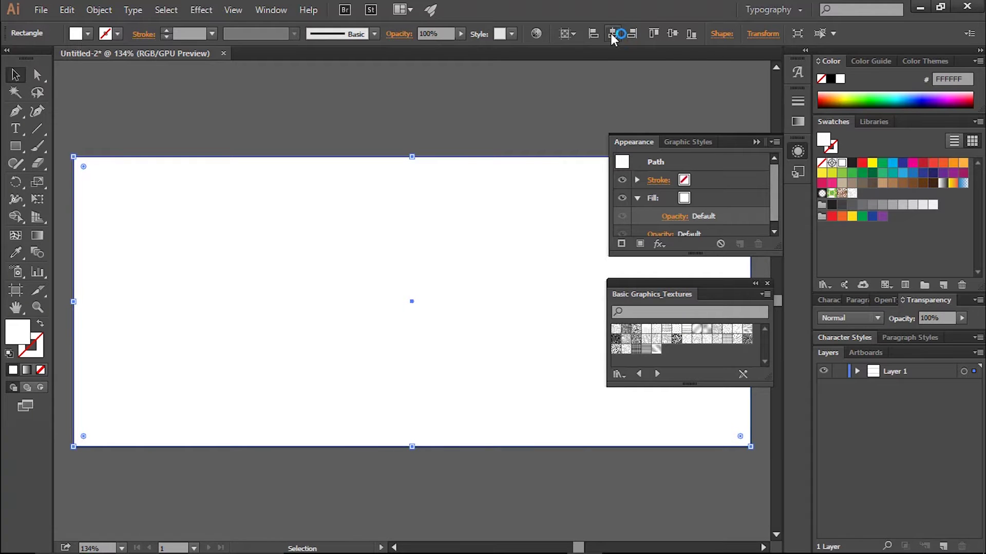
# Step: Fill the white rectangle with the Basic Graphics_Lines Grid 1 pattern at 75% opacity
pyautogui.click(639, 374)
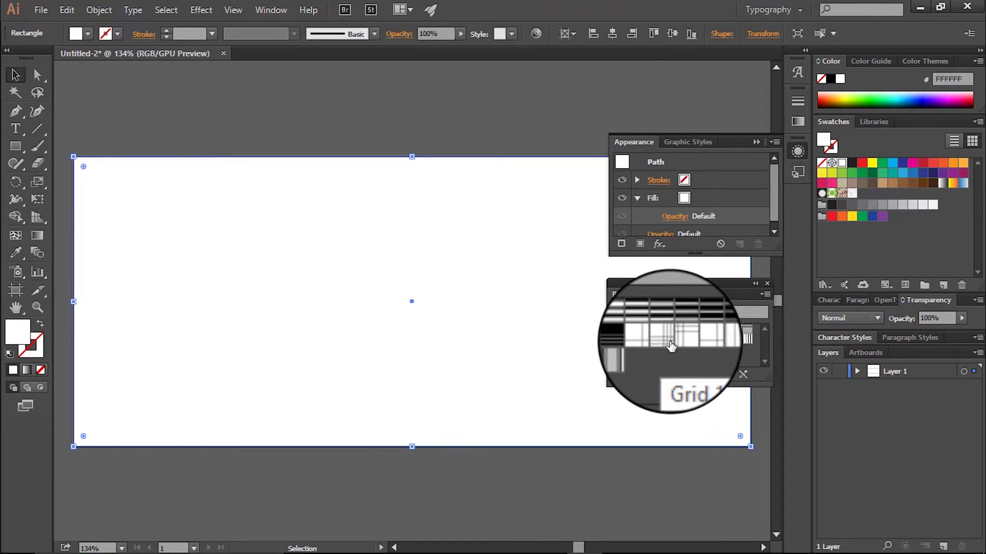
pyautogui.click(671, 343)
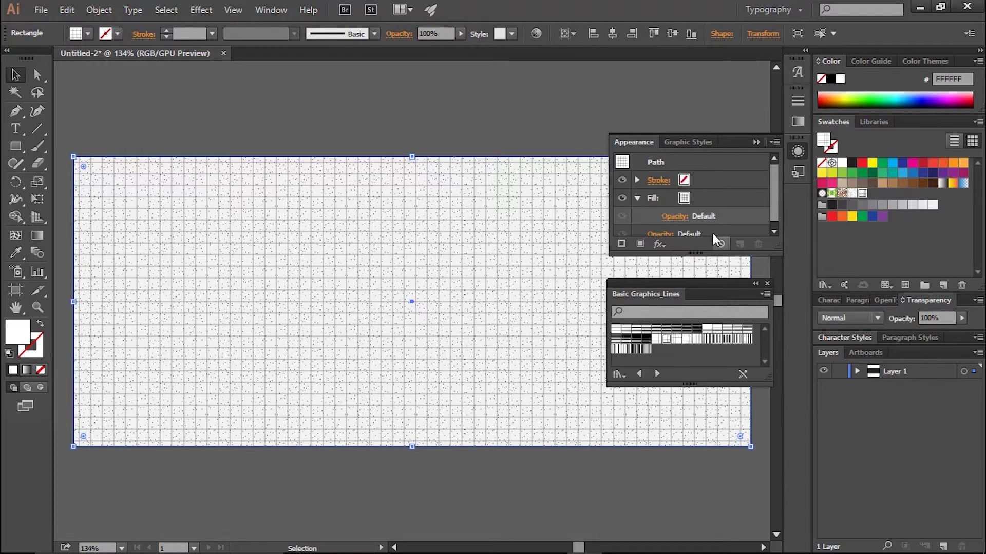
pyautogui.click(674, 217)
pyautogui.click(673, 244)
pyautogui.click(651, 256)
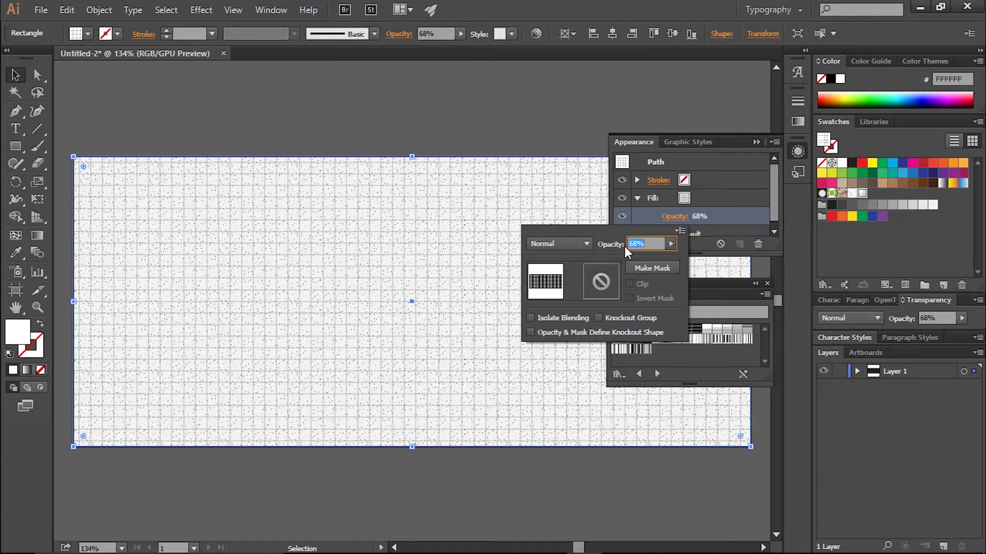
pyautogui.press('Return')
pyautogui.click(659, 244)
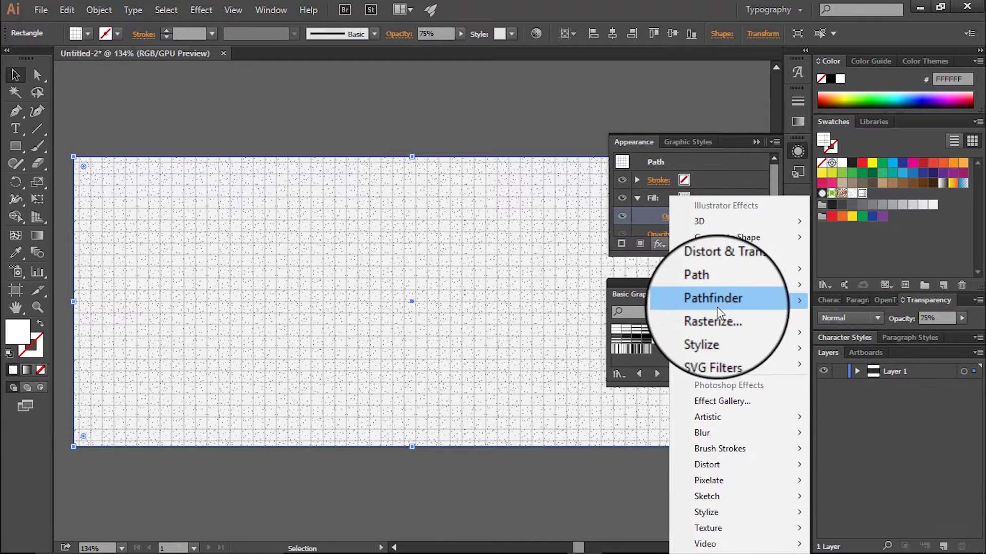
pyautogui.moveTo(707, 417)
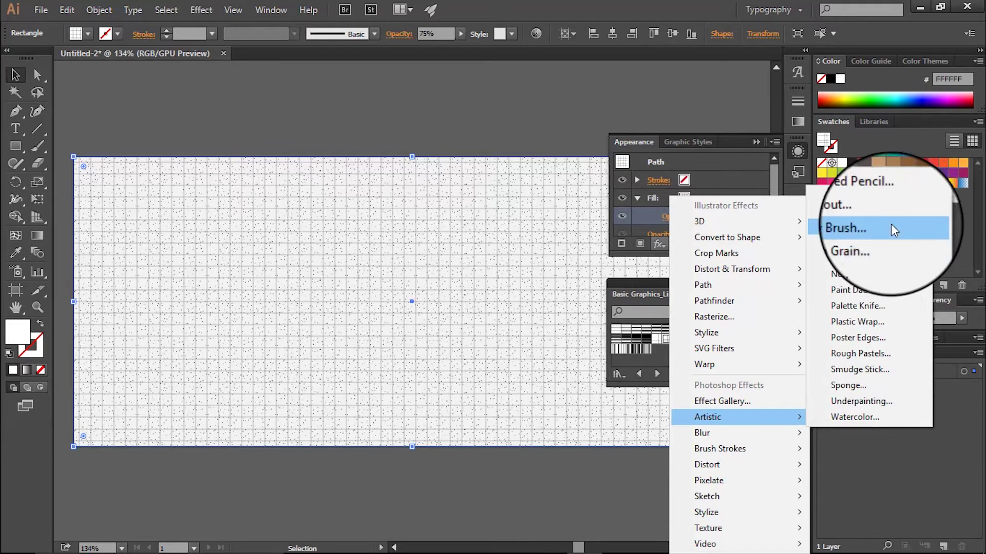
# Step: Apply Film Grain (grain 20, highlight 0, intensity 10) and copy the rectangle
pyautogui.click(862, 243)
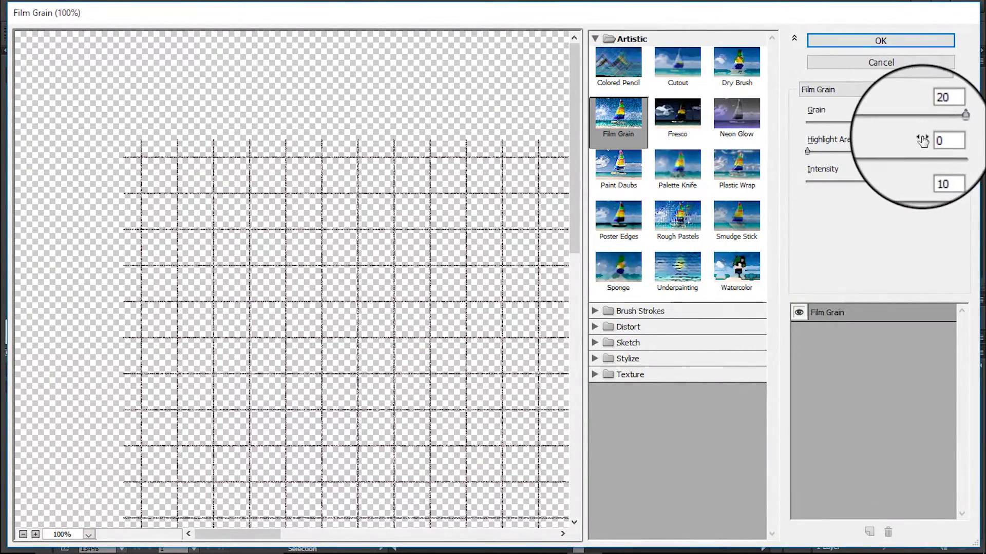
pyautogui.click(894, 47)
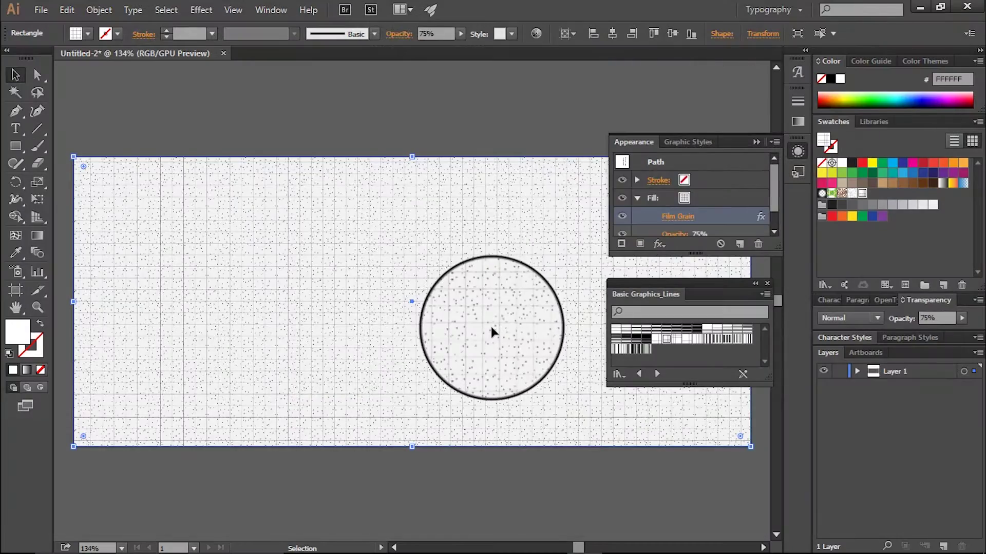
pyautogui.click(68, 9)
pyautogui.click(100, 77)
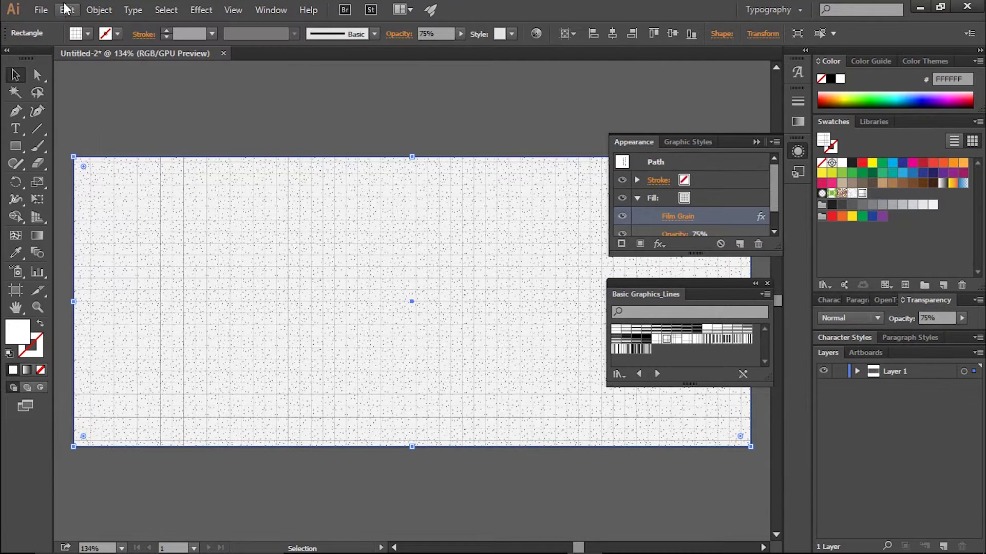
# Step: Paste a copy of the grid rectangle in front and expand Layer 1
pyautogui.click(66, 9)
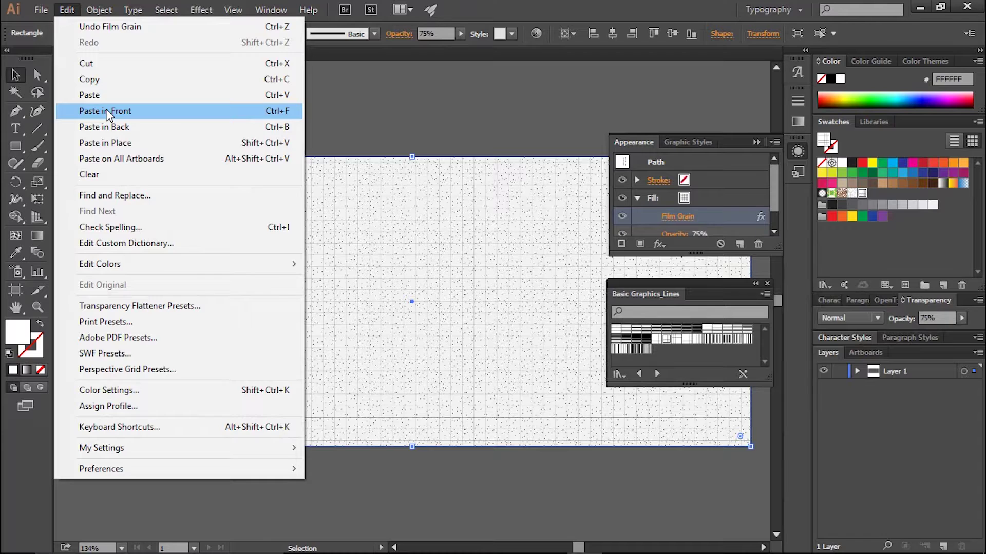
pyautogui.click(108, 114)
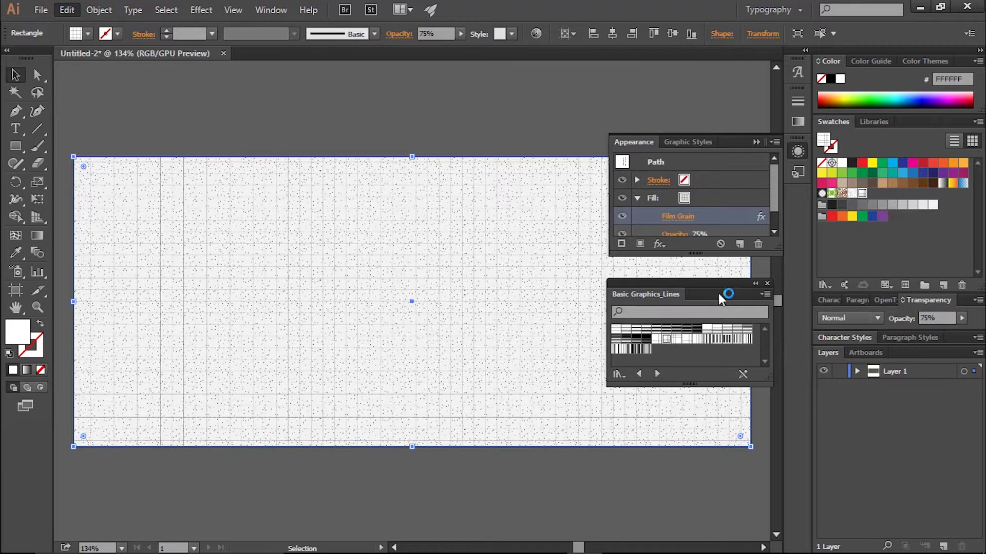
pyautogui.click(857, 371)
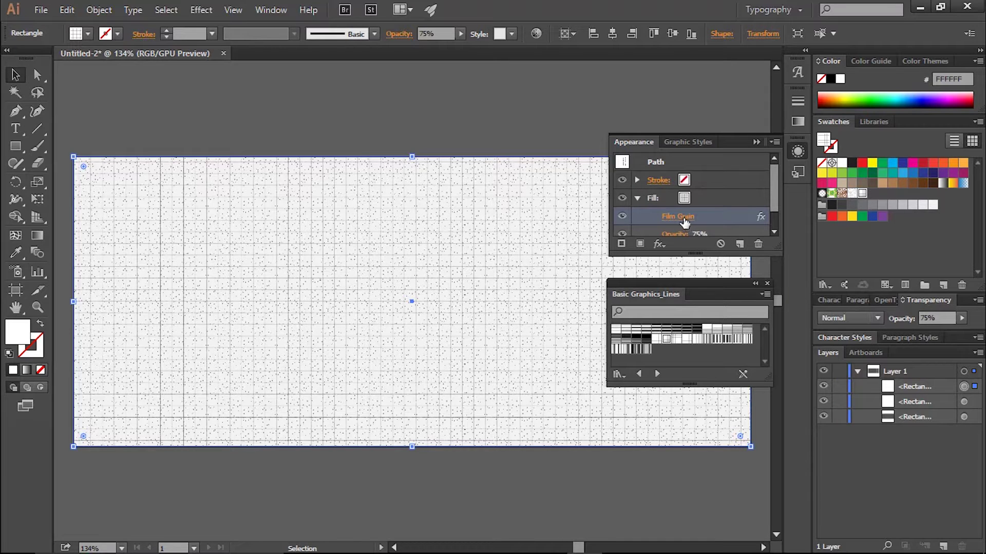
# Step: Delete the copy's Film Grain effect and return its fill opacity to 100%
pyautogui.click(762, 247)
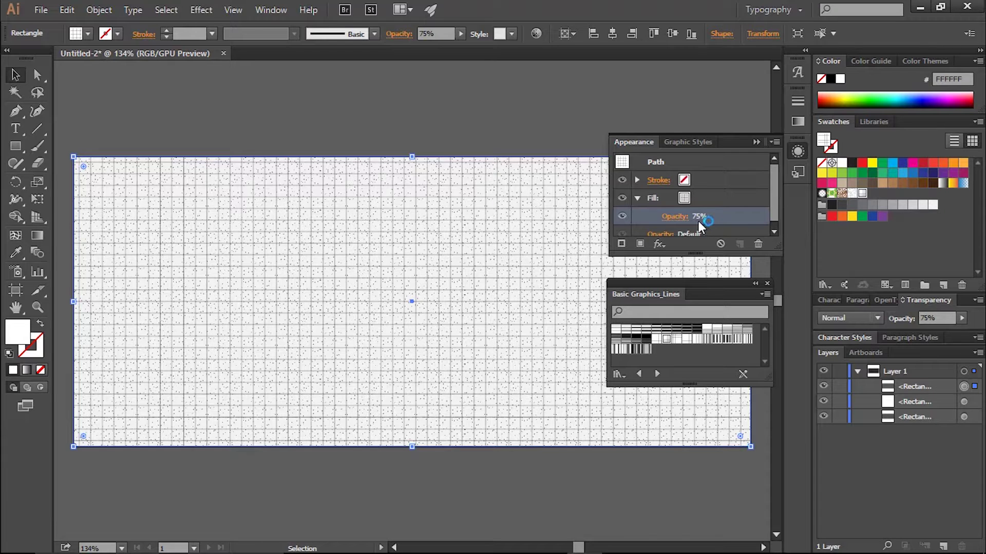
pyautogui.click(675, 216)
pyautogui.click(644, 244)
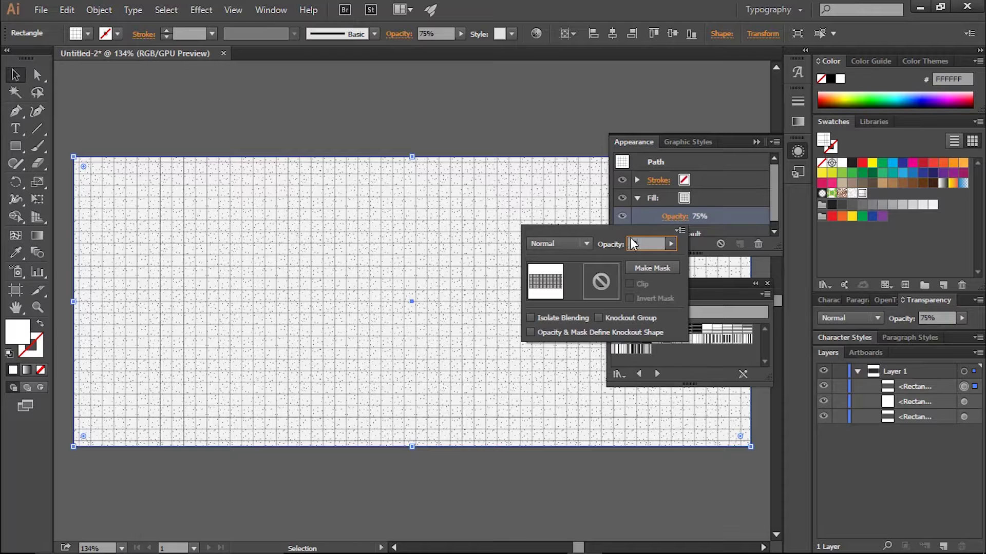
pyautogui.write('100')
pyautogui.click(737, 218)
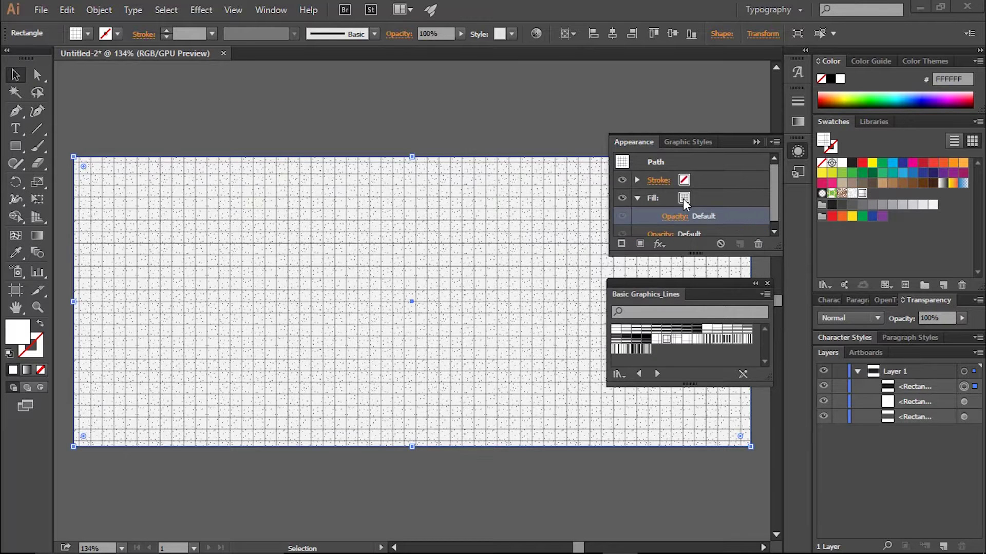
# Step: Fill the pasted copy with the White, Black gradient swatch
pyautogui.click(684, 200)
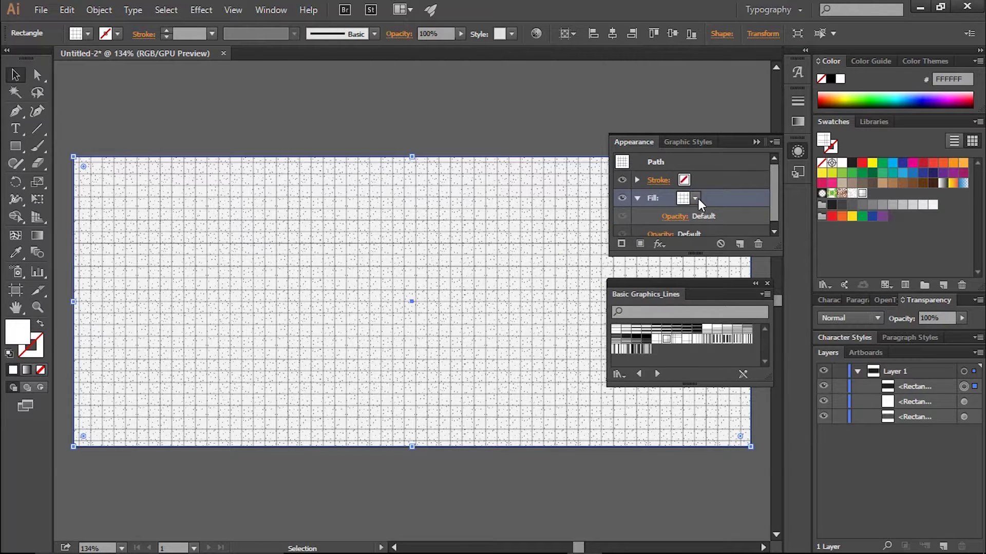
pyautogui.click(697, 199)
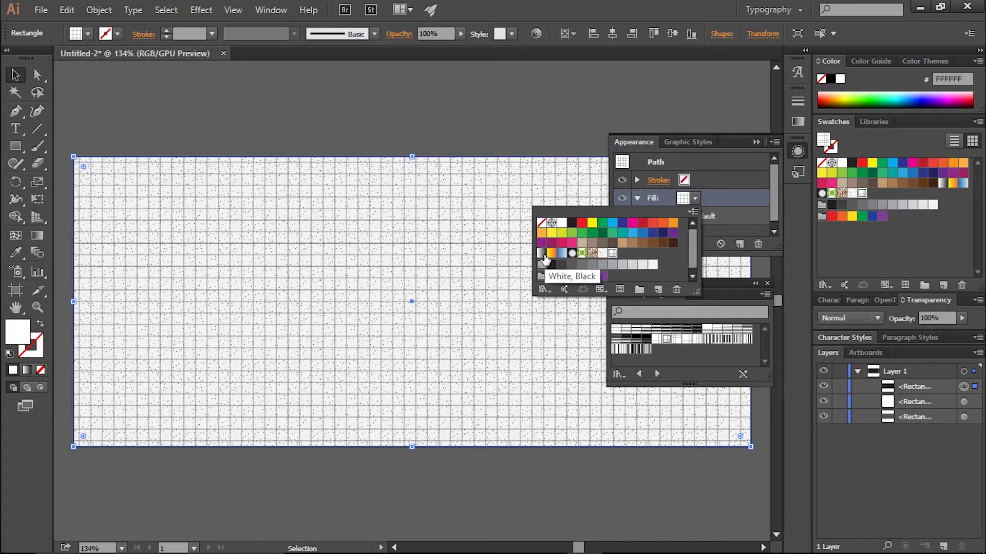
pyautogui.click(542, 254)
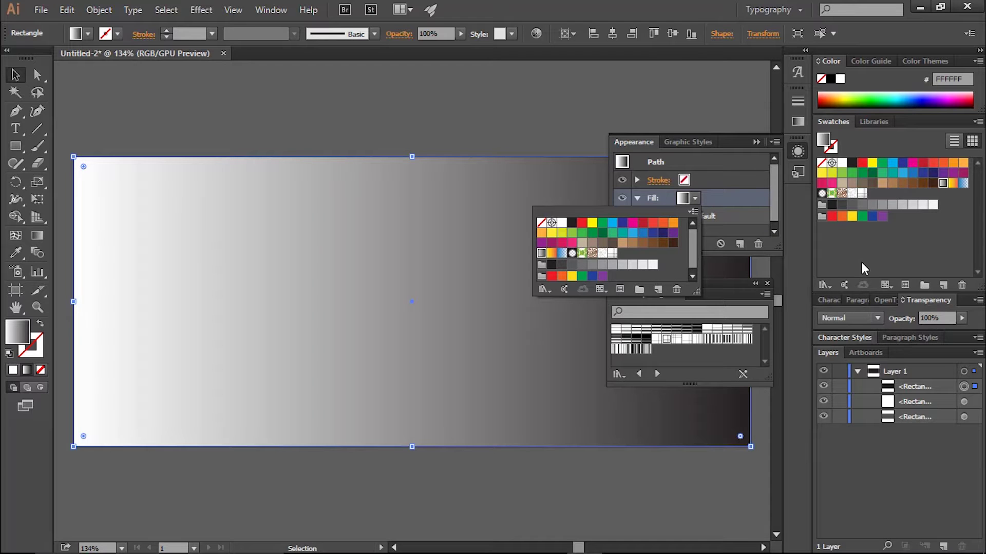
# Step: Make the gradient radial with a 42.6% aspect ratio
pyautogui.click(271, 10)
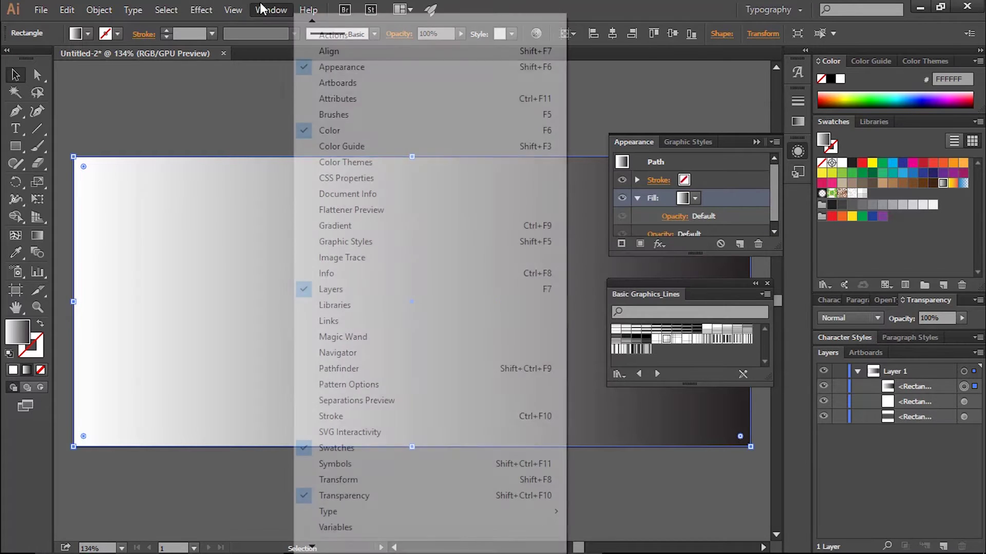
pyautogui.click(346, 225)
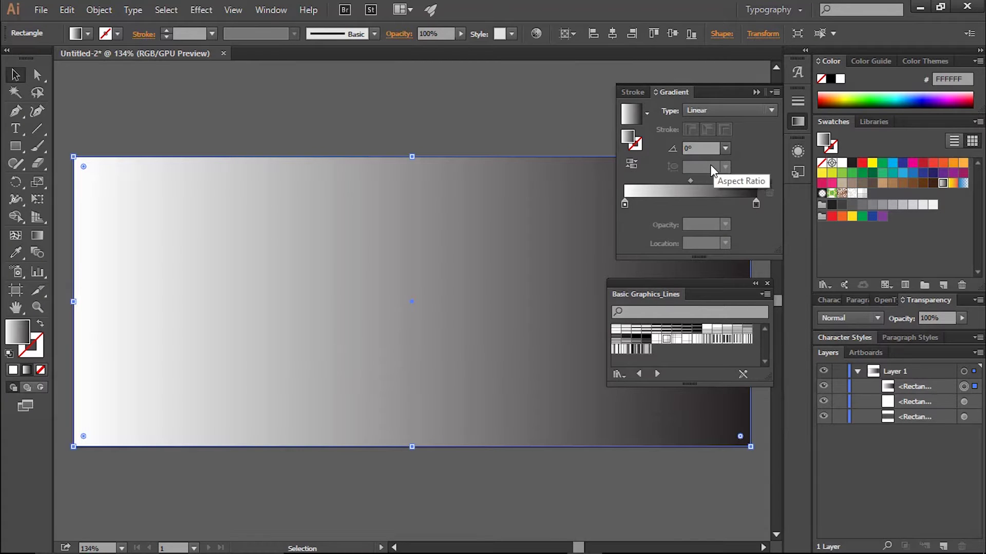
pyautogui.click(721, 113)
pyautogui.click(718, 136)
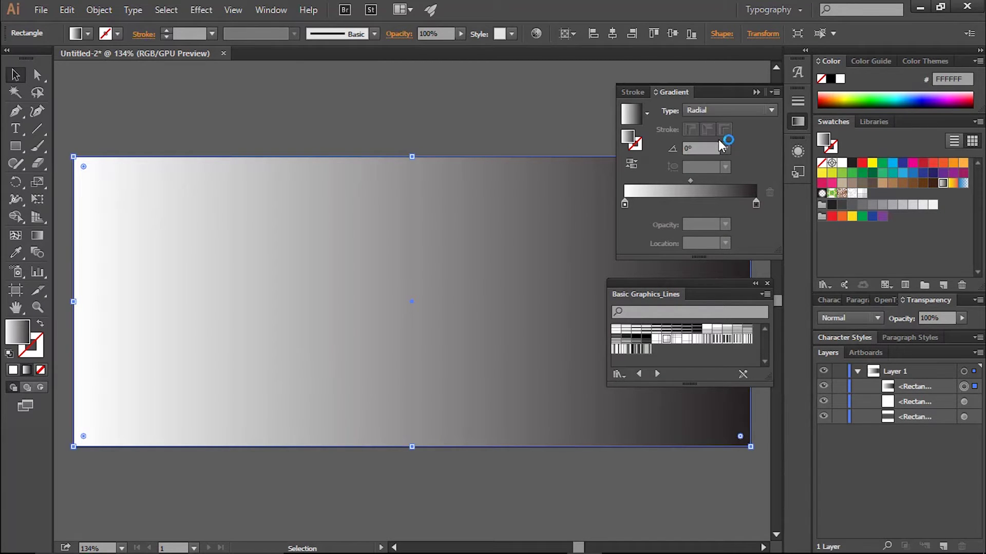
pyautogui.click(709, 163)
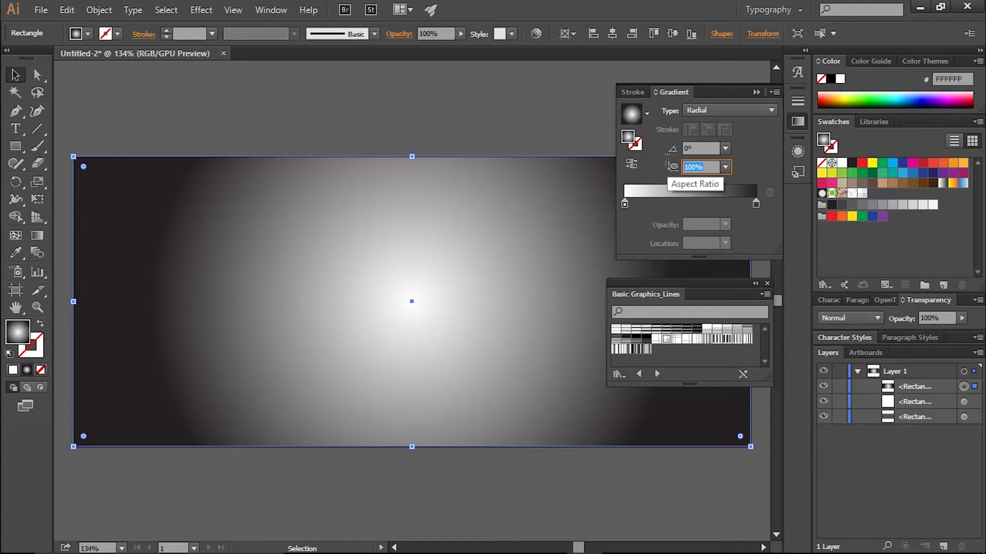
pyautogui.write('42.6')
pyautogui.press('Return')
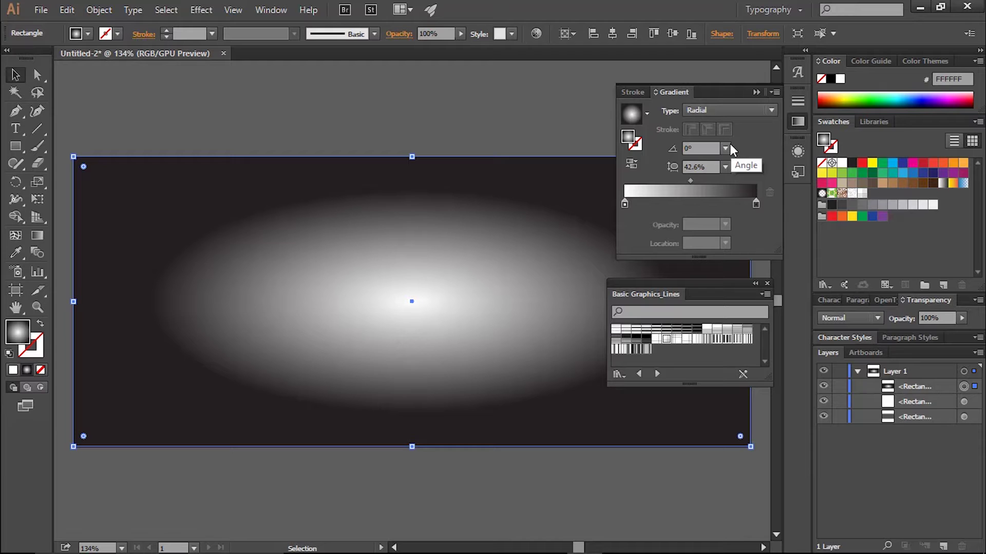
# Step: Reverse the radial gradient to a dark centre and widen it beyond the rectangle
pyautogui.click(633, 164)
pyautogui.hotkey('ctrl', '-')
pyautogui.hotkey('ctrl', '-')
pyautogui.press('g')
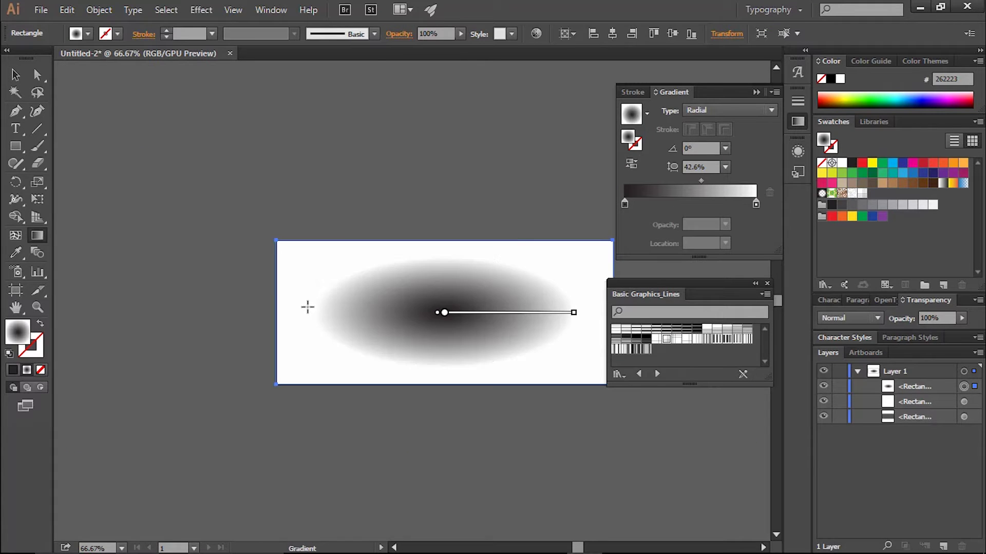
pyautogui.moveTo(316, 314); pyautogui.dragTo(210, 362)
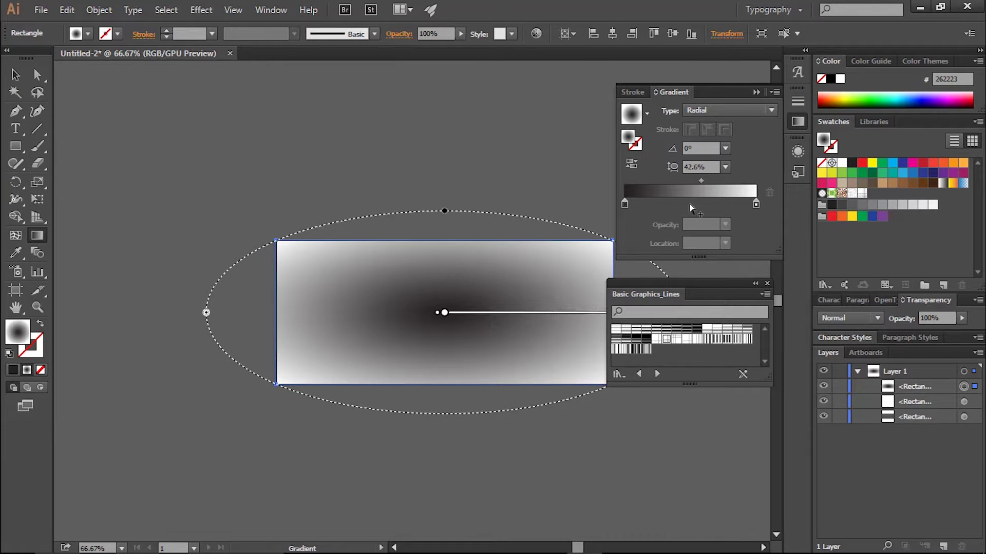
# Step: Set the dark gradient stop to 50% location, then cut the gradient rectangle
pyautogui.moveTo(625, 205); pyautogui.dragTo(657, 205)
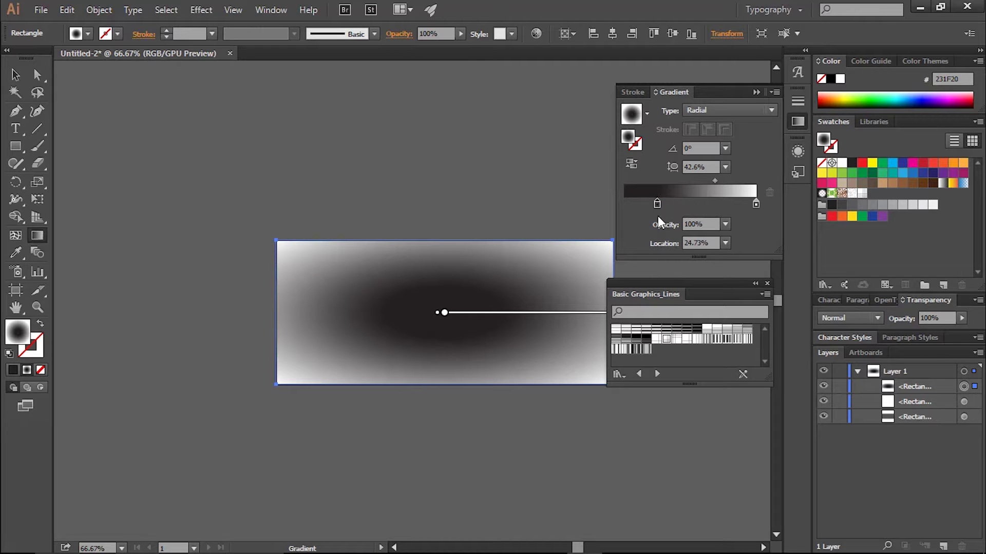
pyautogui.click(699, 242)
pyautogui.click(675, 244)
pyautogui.write('0')
pyautogui.press('Return')
pyautogui.hotkey('ctrl', 'x')
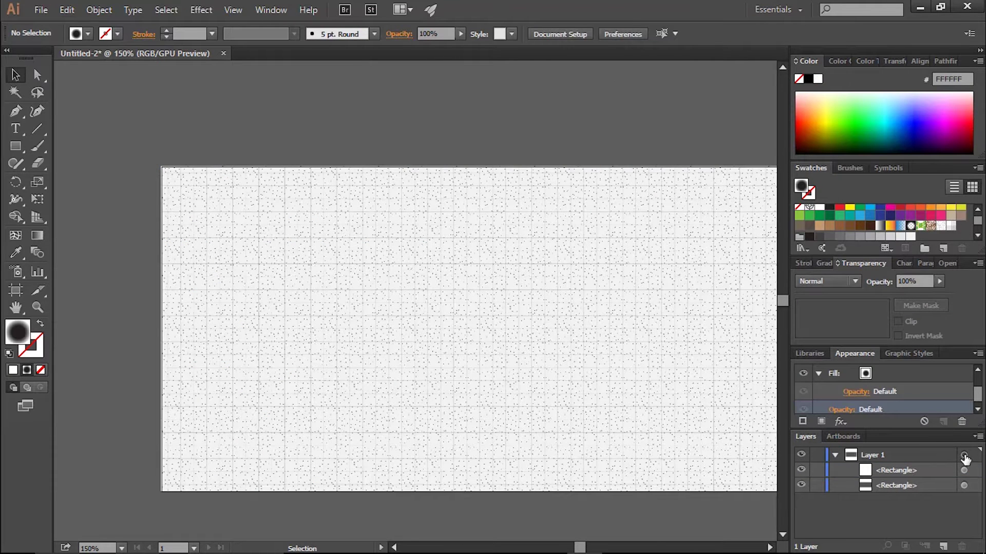
# Step: Select the top grid rectangle and paste the gradient rectangle into its new opacity mask
pyautogui.click(964, 456)
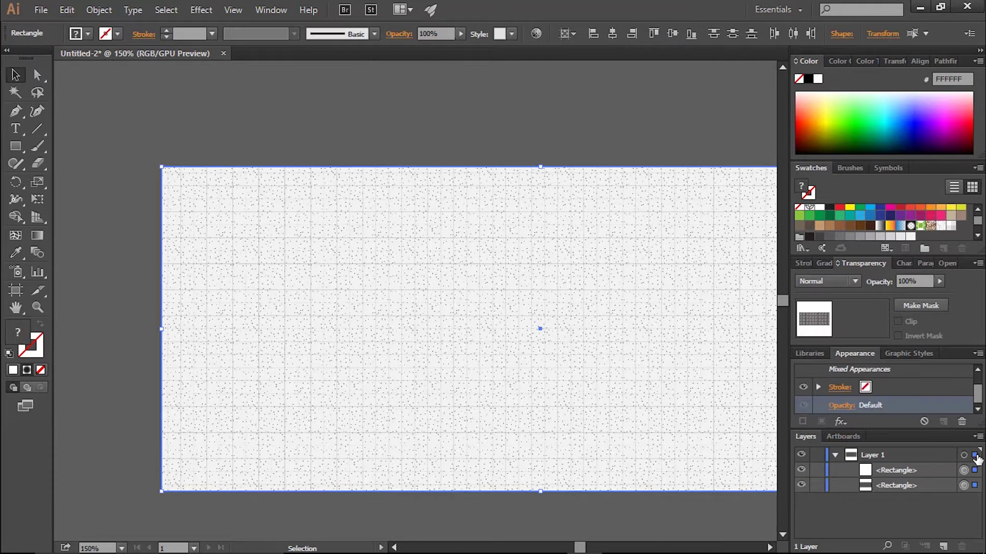
pyautogui.click(964, 470)
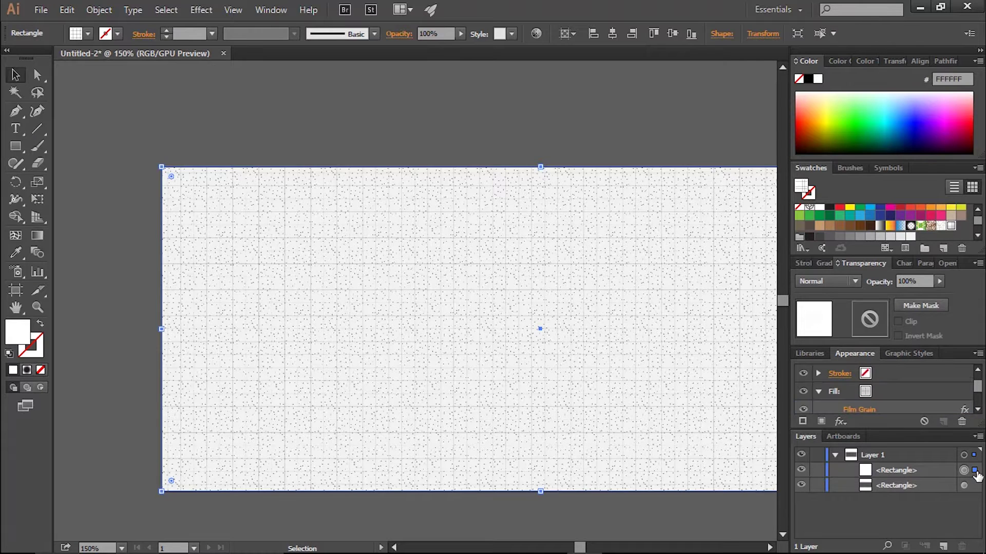
pyautogui.doubleClick(879, 331)
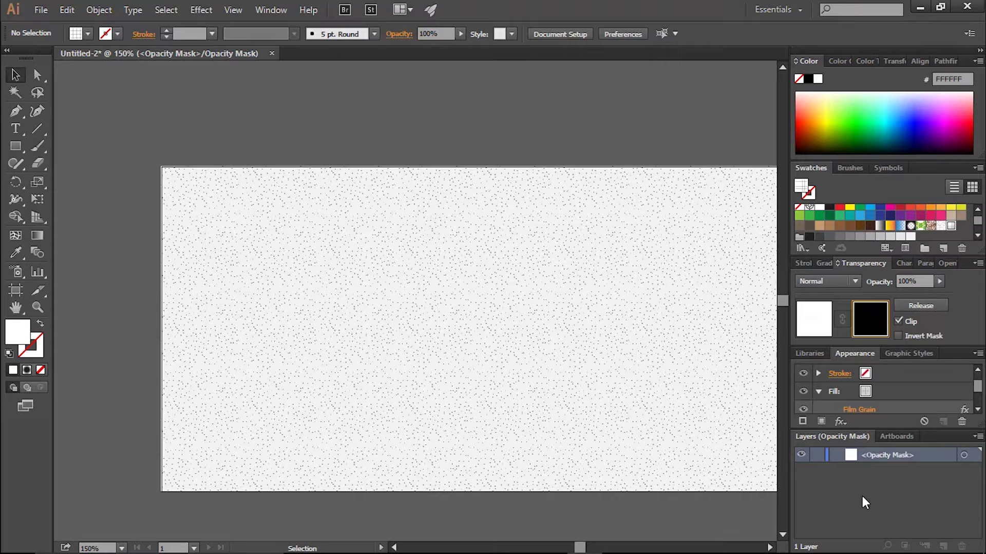
pyautogui.click(866, 509)
pyautogui.hotkey('ctrl', 'f')
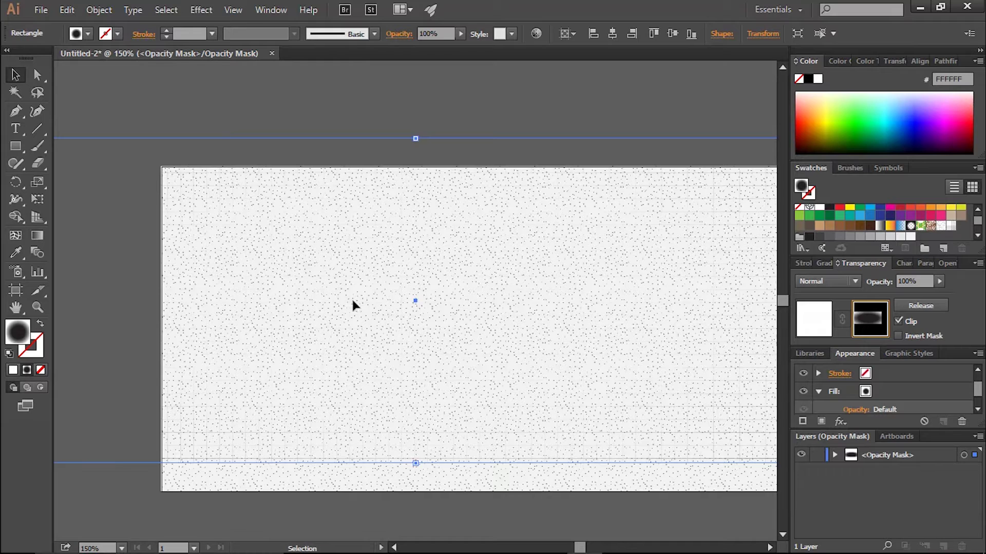
# Step: Align the gradient over the grid rectangle inside the mask and exit mask editing
pyautogui.moveTo(290, 294); pyautogui.dragTo(344, 306)
pyautogui.moveTo(380, 323); pyautogui.dragTo(414, 320)
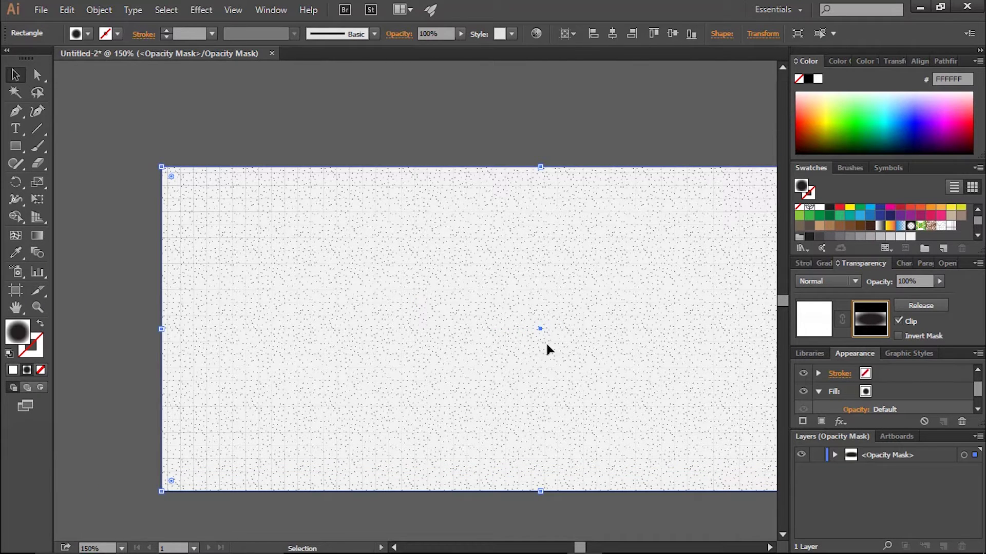
pyautogui.click(815, 320)
pyautogui.press('m')
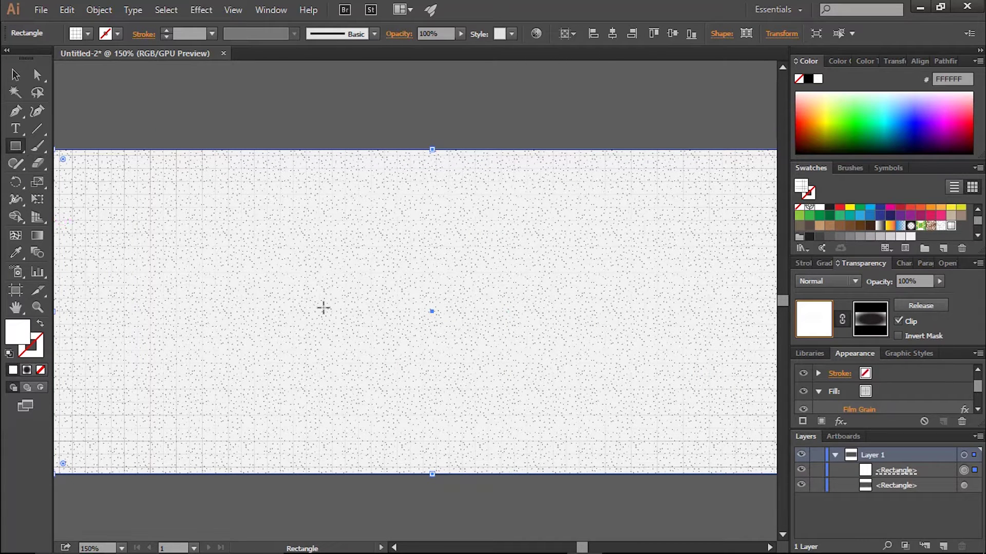
pyautogui.click(323, 303)
# Step: Draw a new rectangle with the radial gradient fill and move it over the background
pyautogui.click(472, 310)
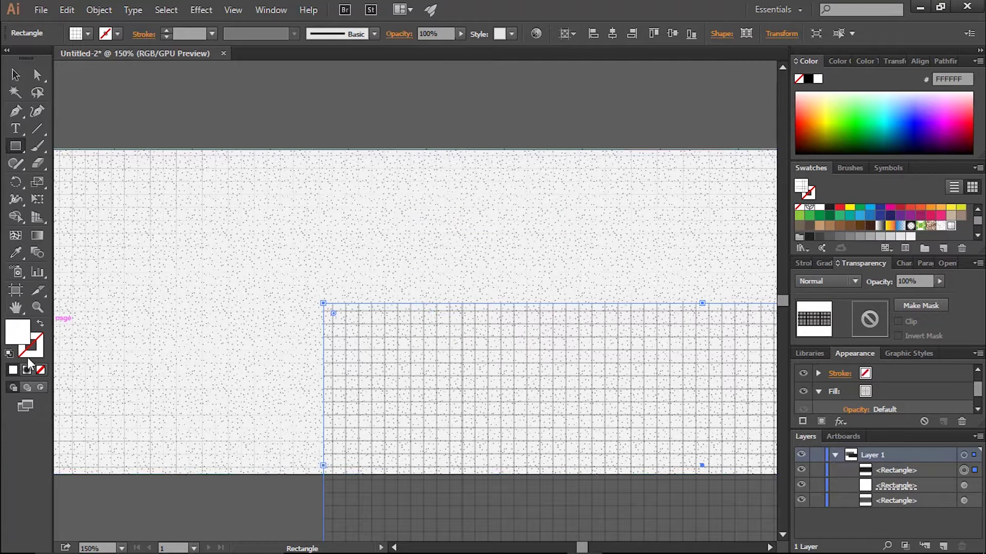
pyautogui.click(27, 370)
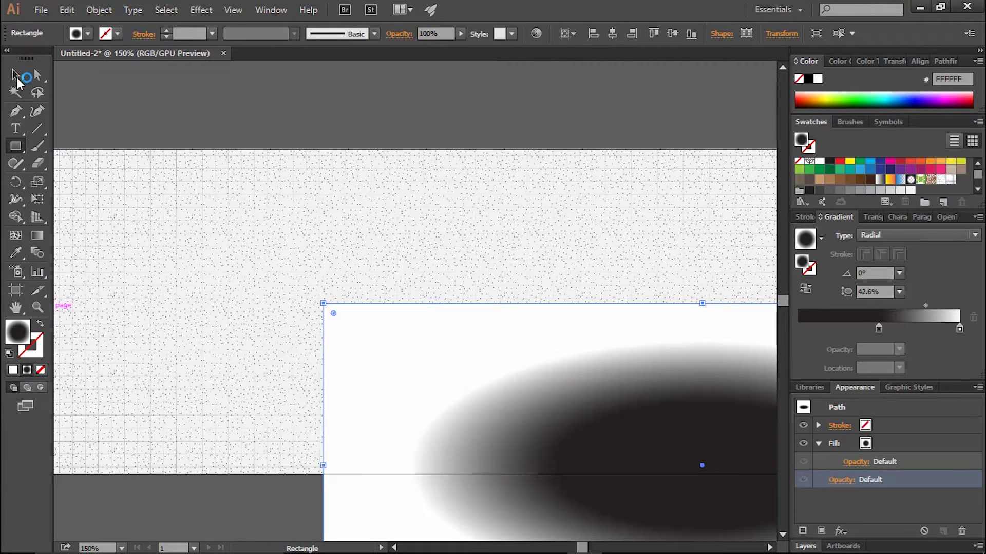
pyautogui.click(16, 75)
pyautogui.moveTo(455, 311); pyautogui.dragTo(263, 202)
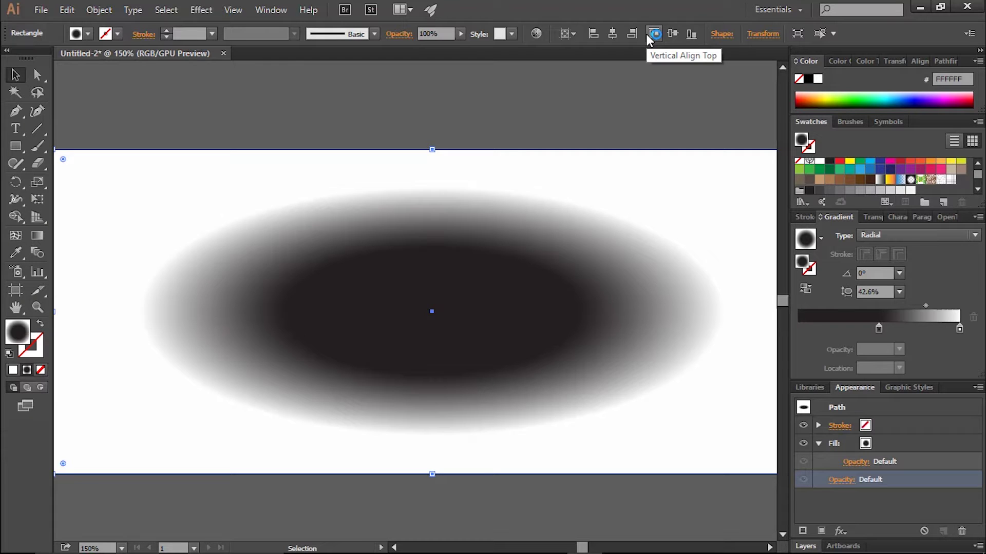
pyautogui.click(879, 329)
# Step: Move the dark gradient stop to the far left and set its opacity to 0%
pyautogui.moveTo(878, 329); pyautogui.dragTo(798, 328)
pyautogui.doubleClick(798, 329)
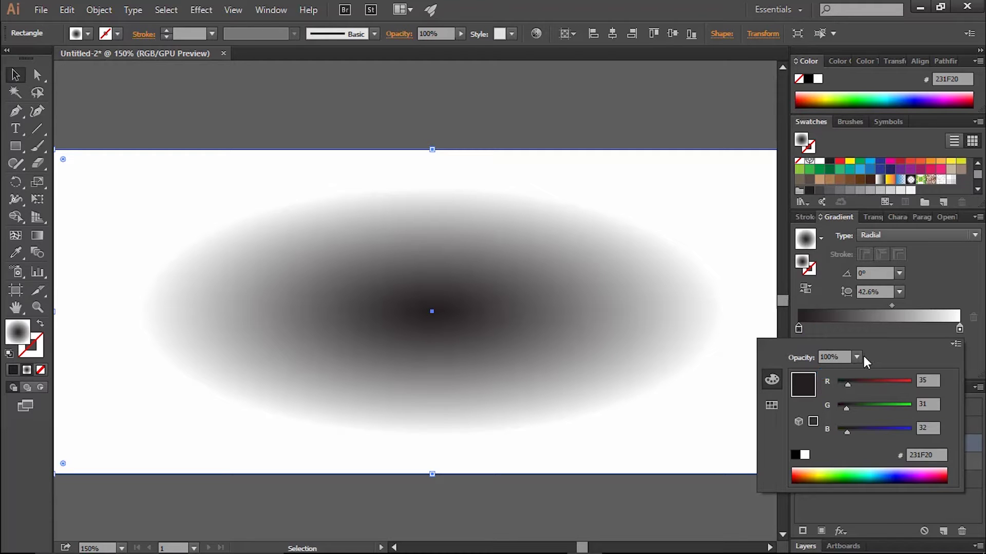
pyautogui.moveTo(857, 357); pyautogui.dragTo(879, 377)
pyautogui.press('Return')
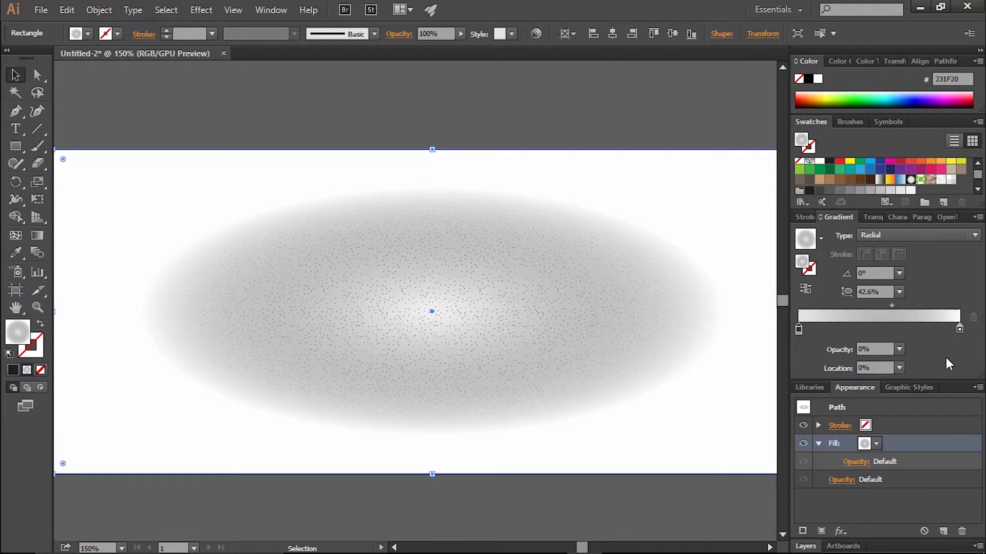
# Step: Recolour the outer gradient stop to purple C945FF and shrink the white centre
pyautogui.doubleClick(960, 328)
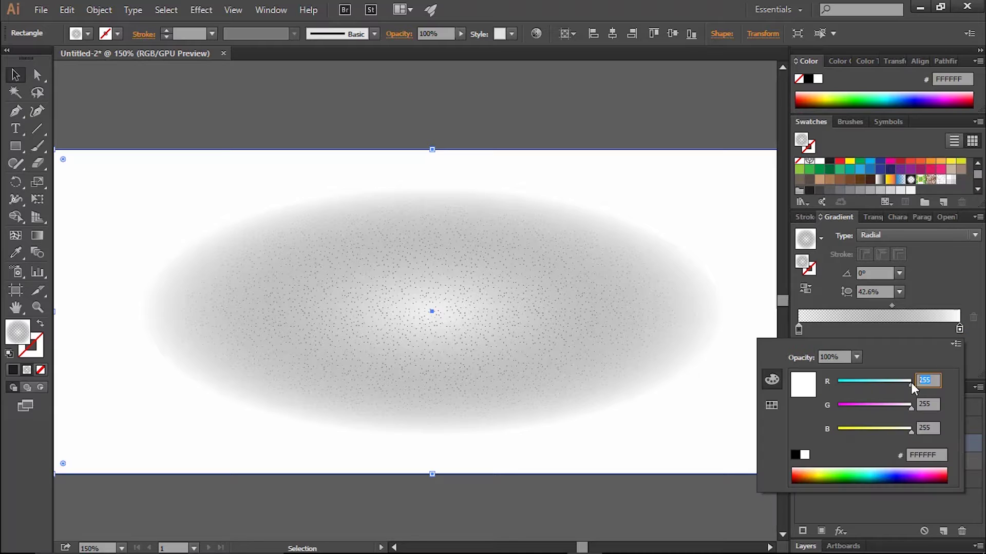
pyautogui.click(864, 405)
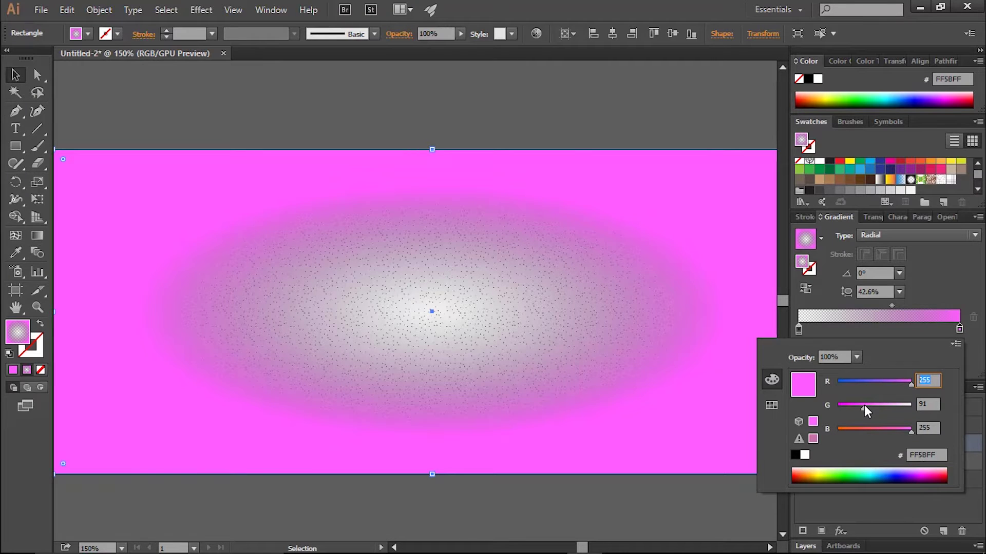
pyautogui.moveTo(864, 405); pyautogui.dragTo(857, 408)
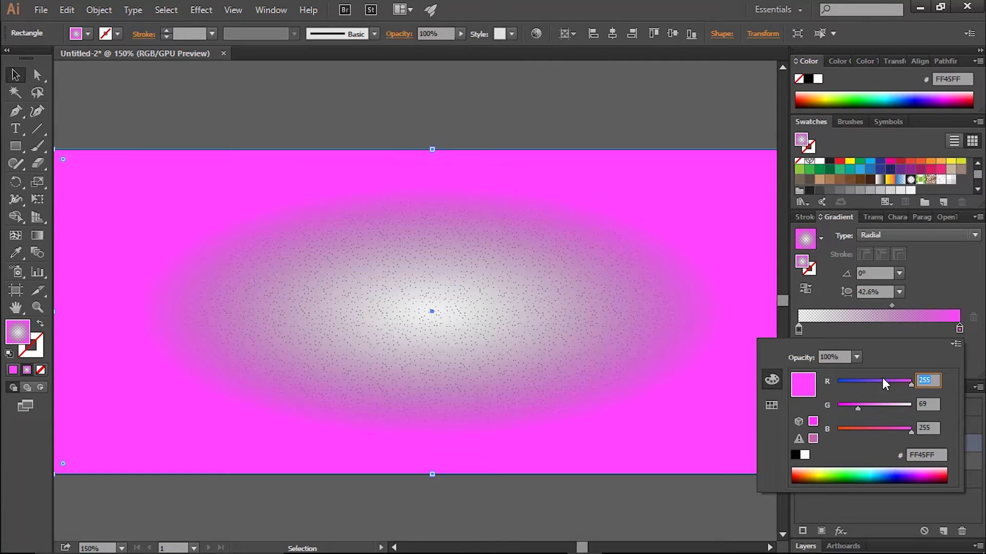
pyautogui.moveTo(893, 307); pyautogui.dragTo(820, 316)
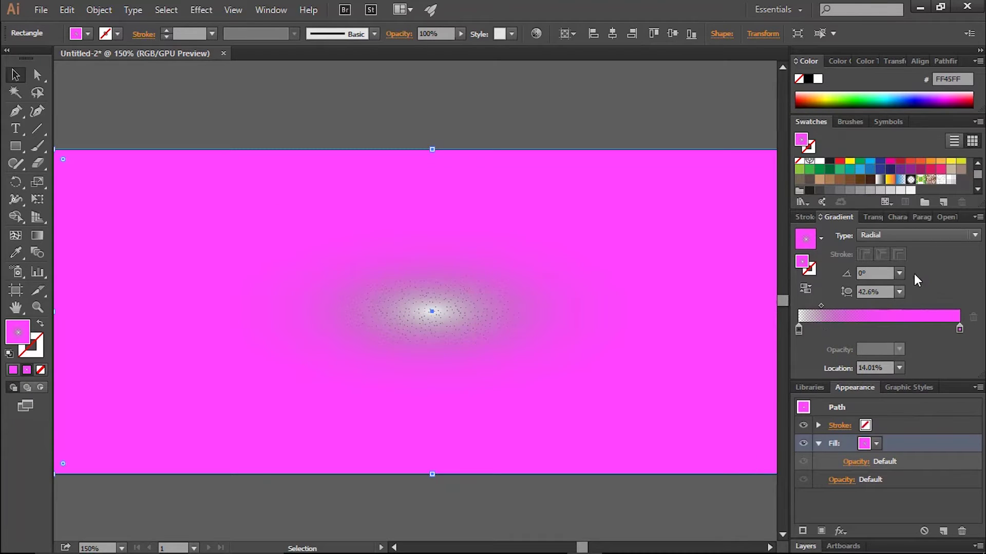
pyautogui.doubleClick(959, 330)
pyautogui.moveTo(914, 384); pyautogui.dragTo(895, 380)
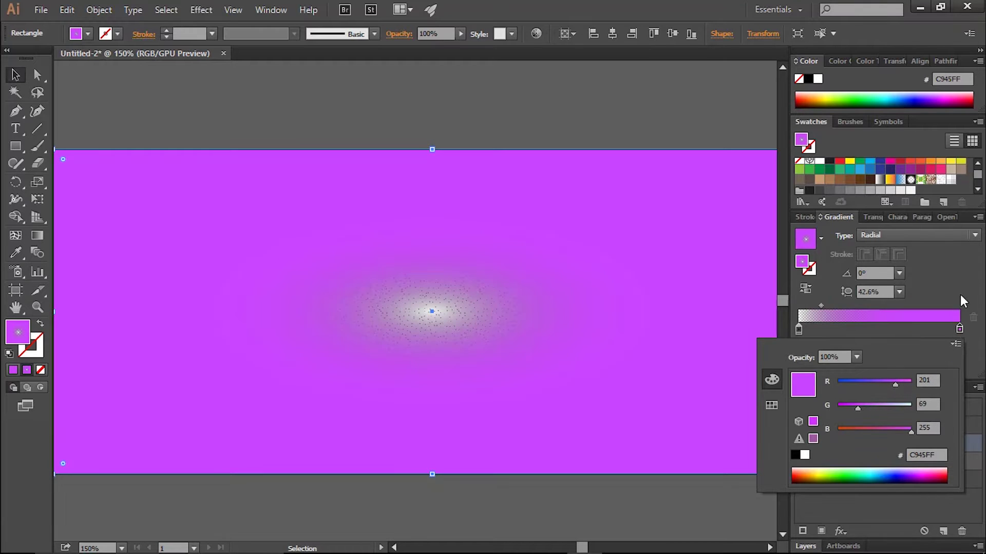
pyautogui.press('Escape')
pyautogui.click(851, 462)
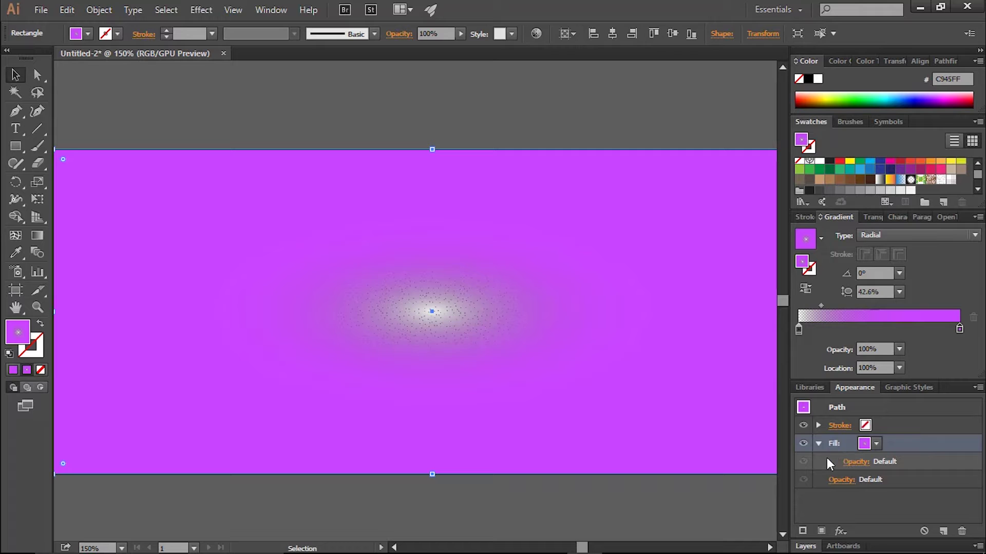
# Step: Set the gradient midpoint location to 25%
pyautogui.click(821, 305)
pyautogui.click(851, 371)
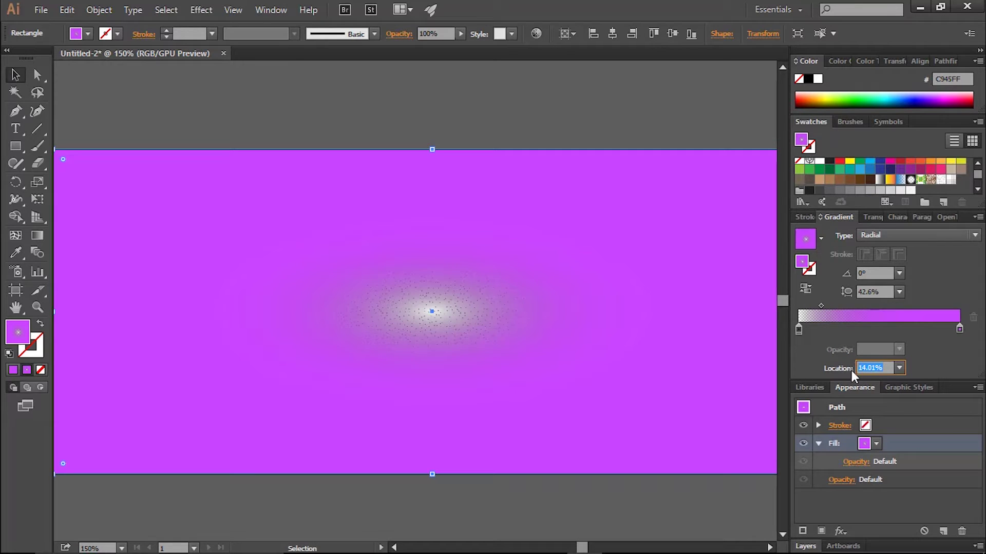
pyautogui.write('25')
pyautogui.press('Return')
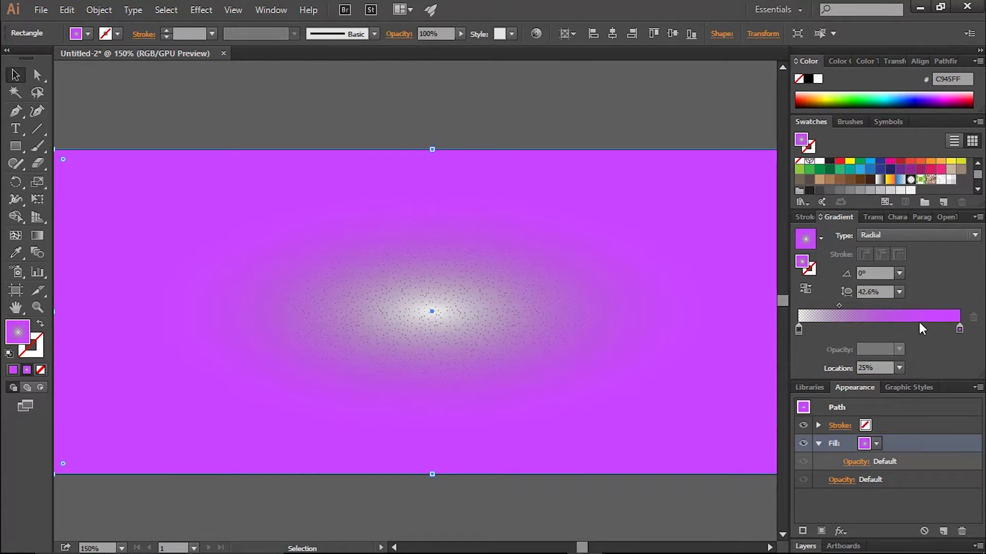
pyautogui.click(959, 329)
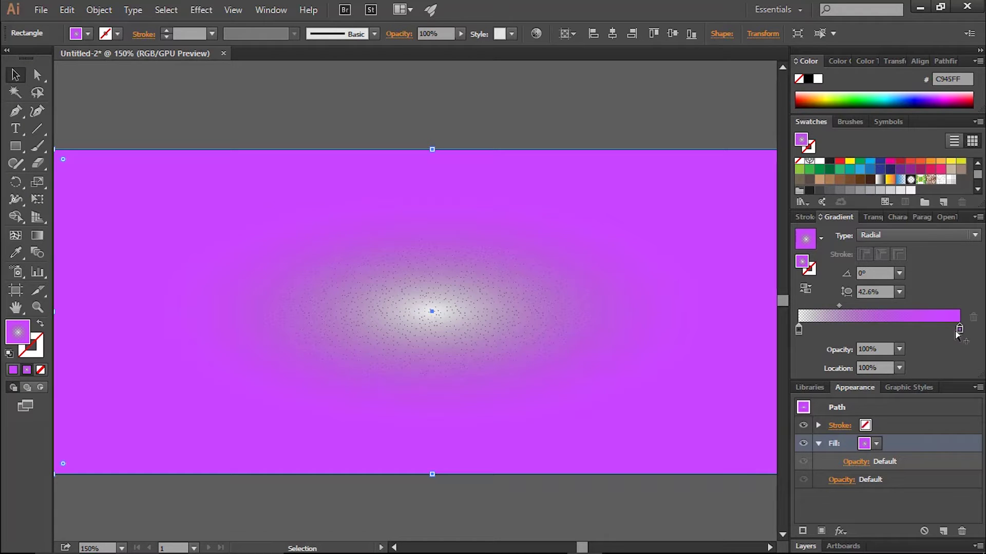
pyautogui.click(839, 531)
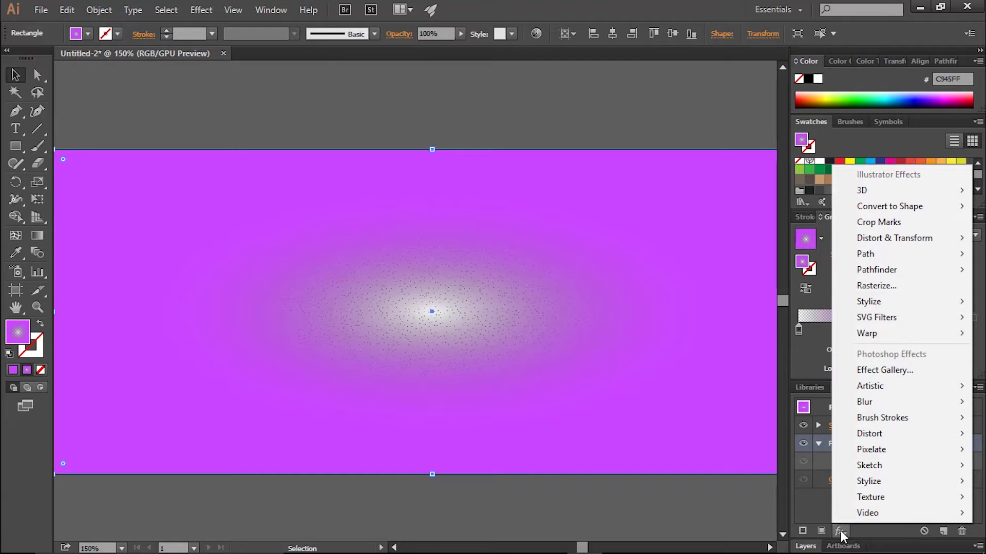
# Step: Blend the purple gradient fill as Color Burn at 15% opacity
pyautogui.click(858, 531)
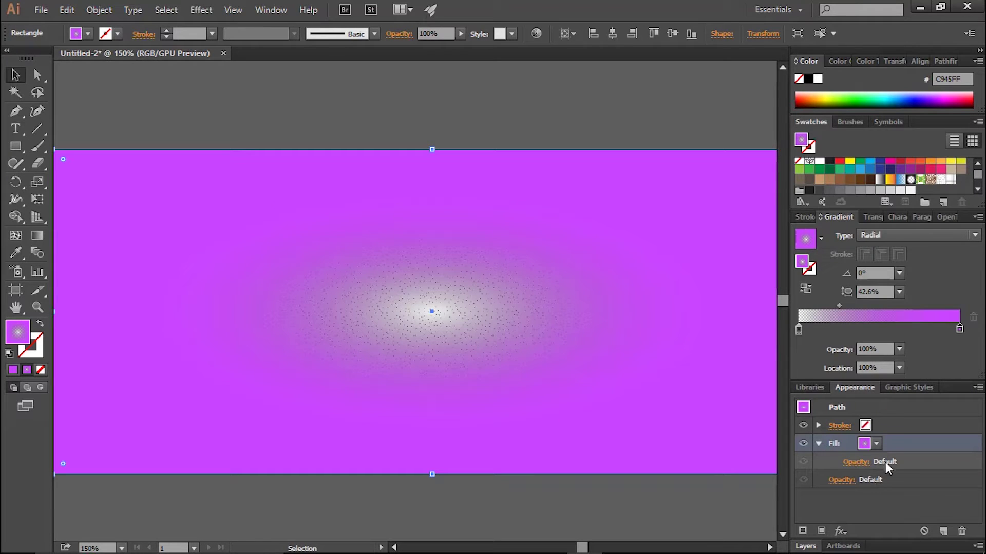
pyautogui.click(873, 216)
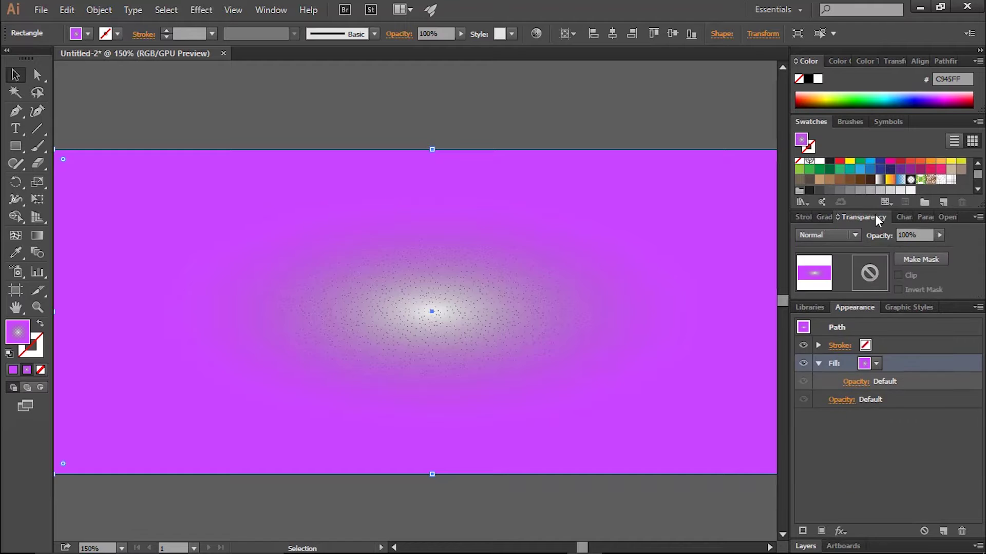
pyautogui.click(848, 237)
pyautogui.click(834, 303)
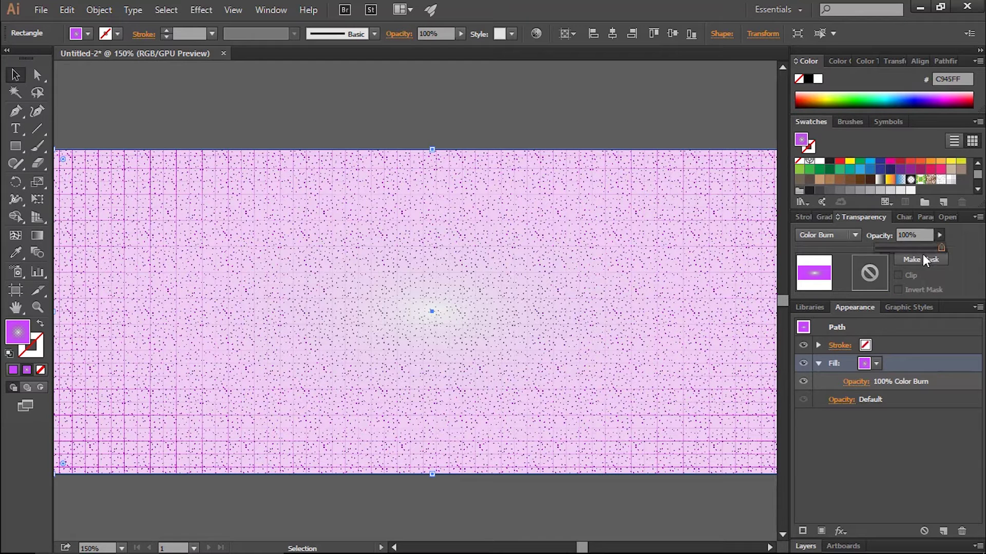
pyautogui.click(919, 235)
pyautogui.write('15')
pyautogui.press('Return')
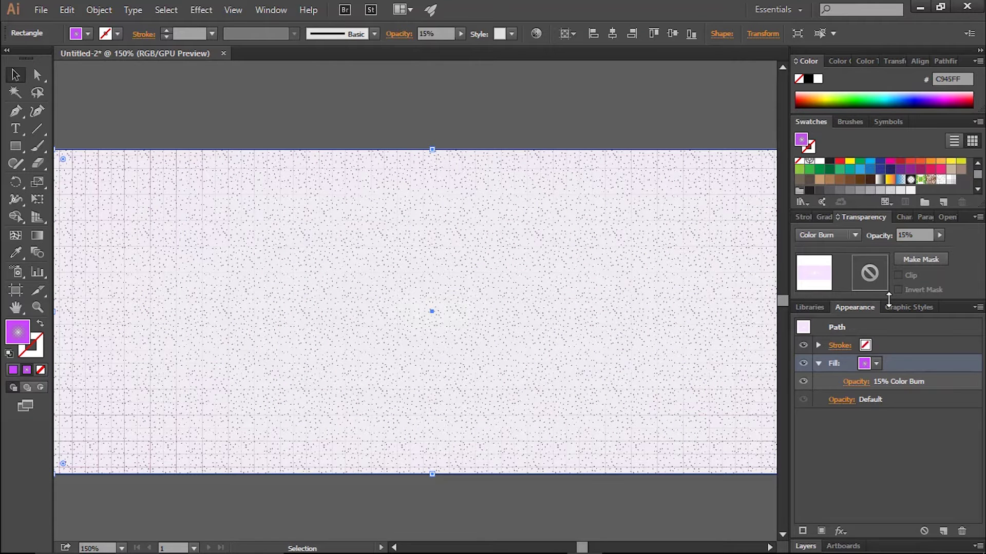
pyautogui.click(37, 235)
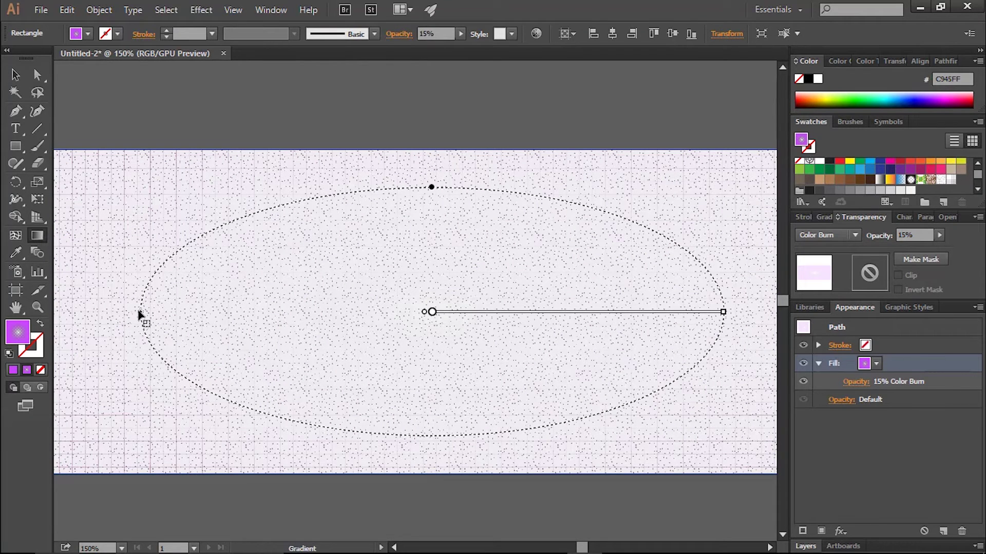
# Step: Enlarge the radial gradient and set its centre stop to near-white RGB 241/242/242
pyautogui.moveTo(139, 314)
pyautogui.mouseDown()
pyautogui.moveTo(150, 340)
pyautogui.moveTo(170, 331)
pyautogui.mouseUp()
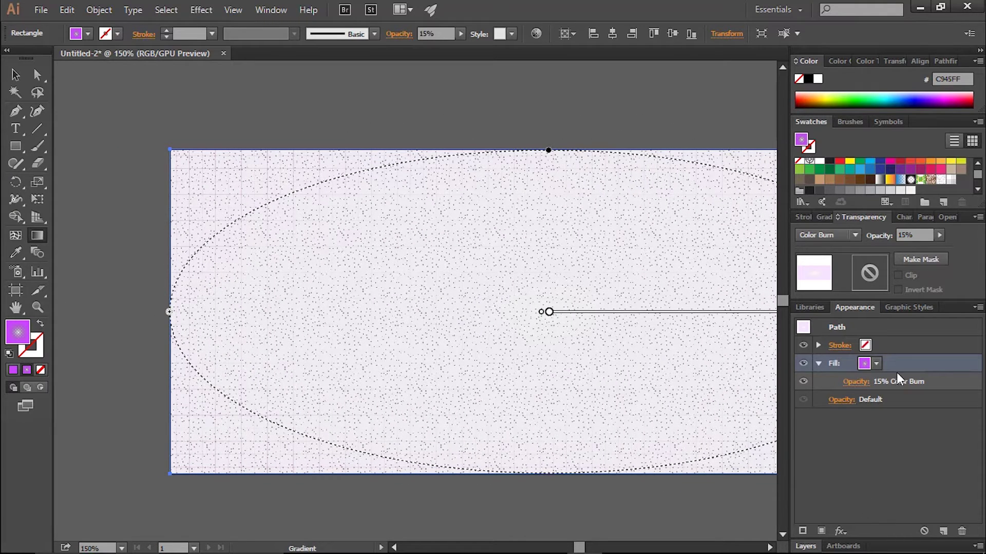
pyautogui.click(827, 217)
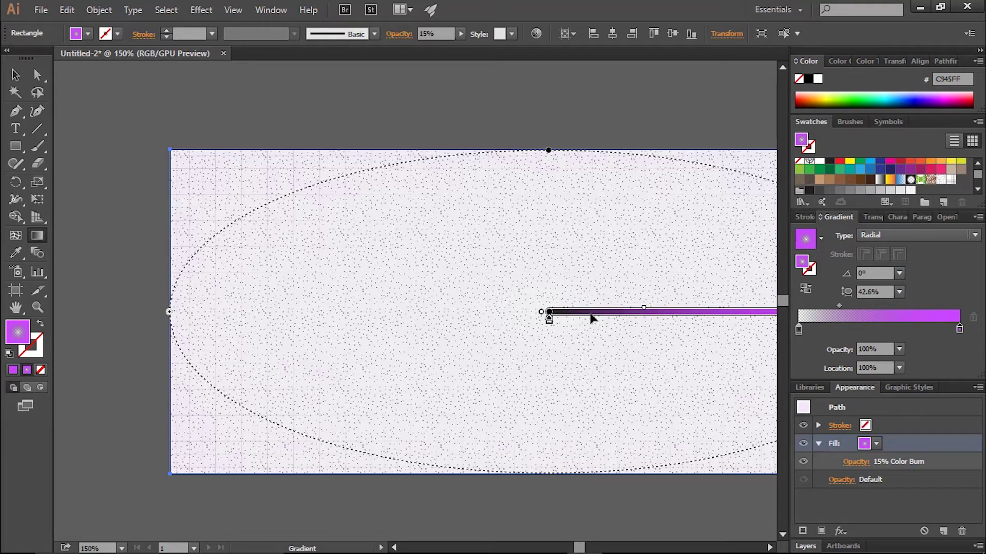
pyautogui.click(799, 329)
pyautogui.doubleClick(799, 329)
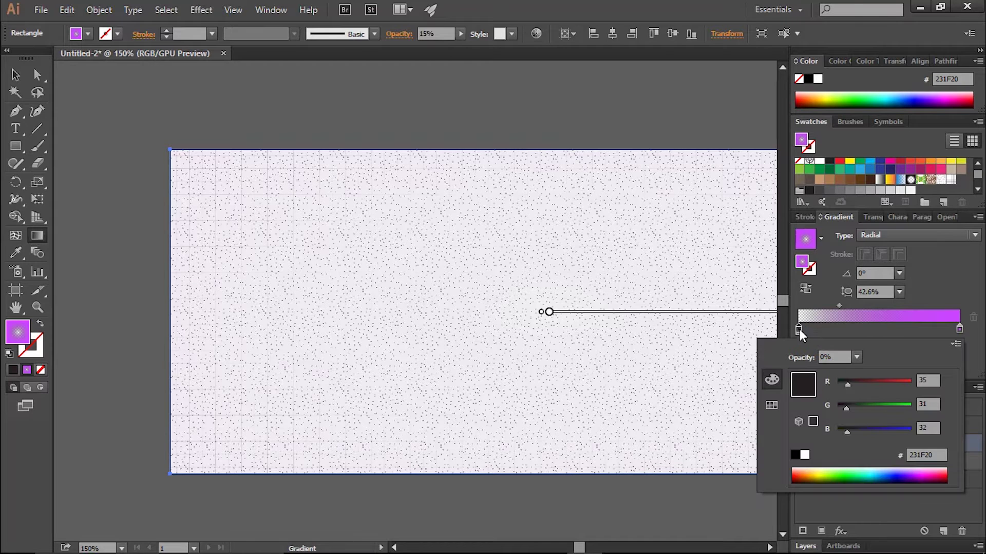
pyautogui.click(928, 381)
pyautogui.click(930, 404)
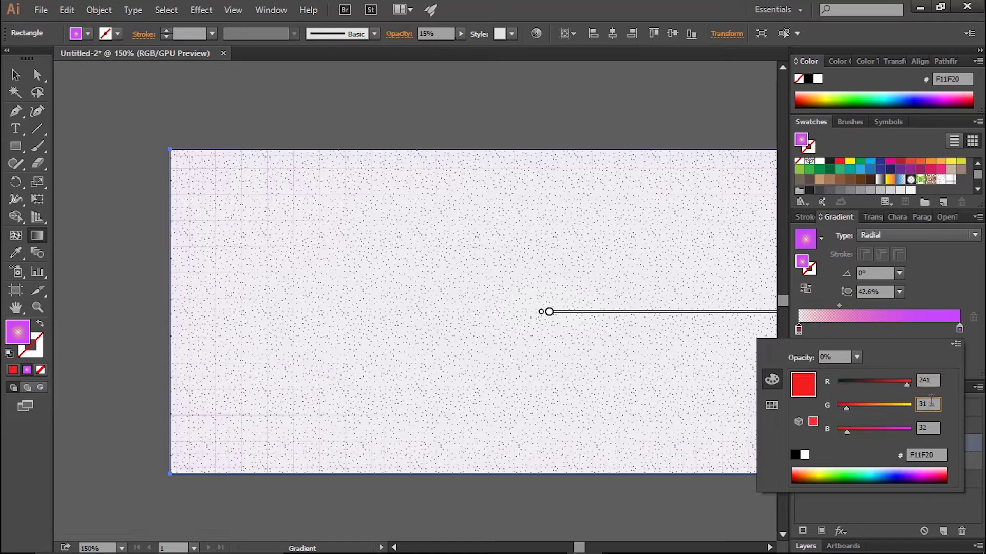
pyautogui.write('242')
pyautogui.press('Tab')
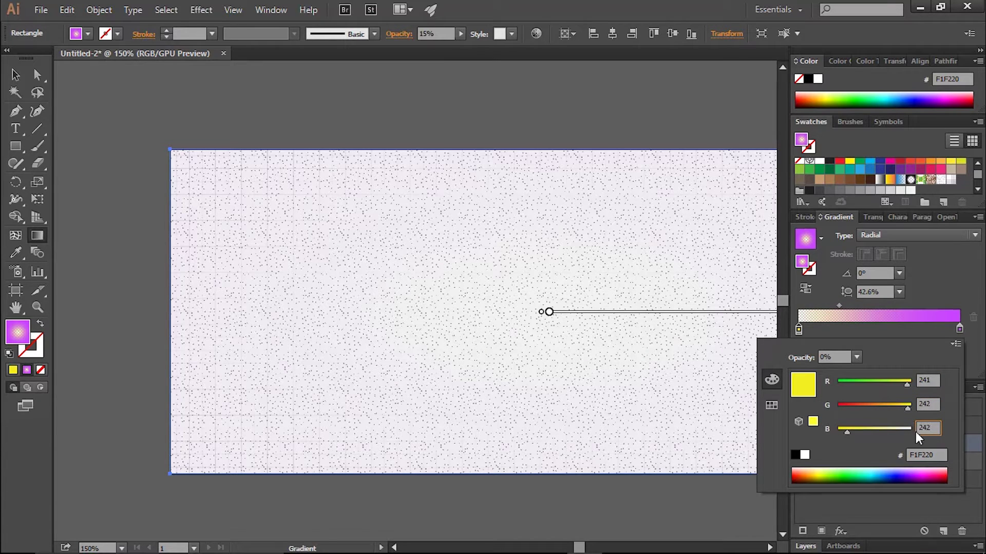
pyautogui.click(935, 381)
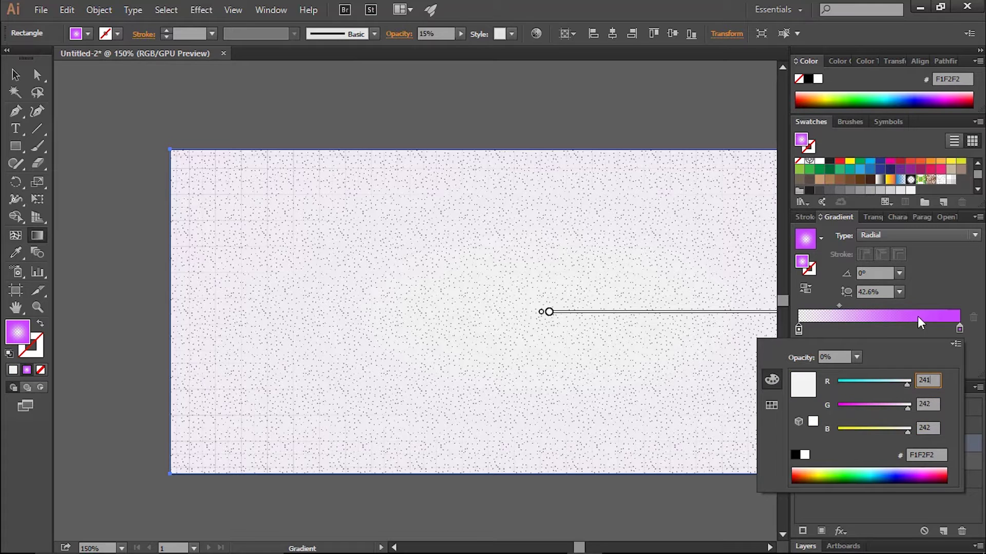
pyautogui.click(930, 295)
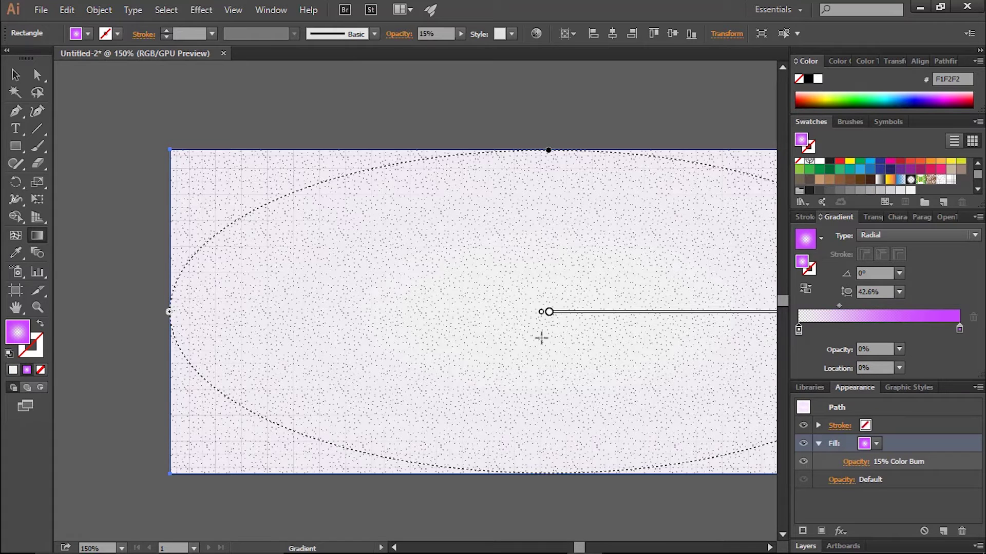
# Step: Recolour the gradient's outer stop to blue, starting with red 39
pyautogui.scroll(-2, 542, 338)
pyautogui.press('v')
pyautogui.hscroll(2, 545, 336)
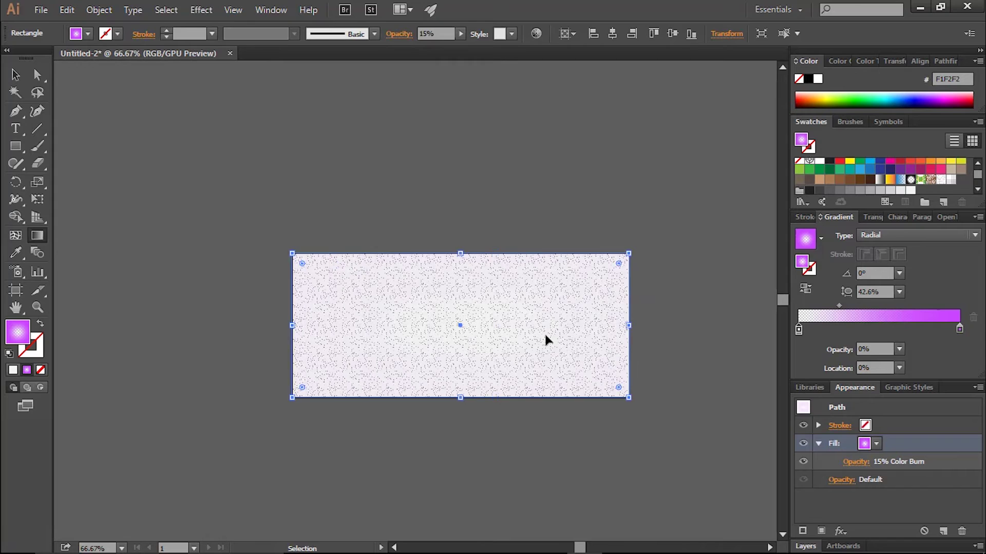
pyautogui.press('g')
pyautogui.hotkey('ctrl', '1')
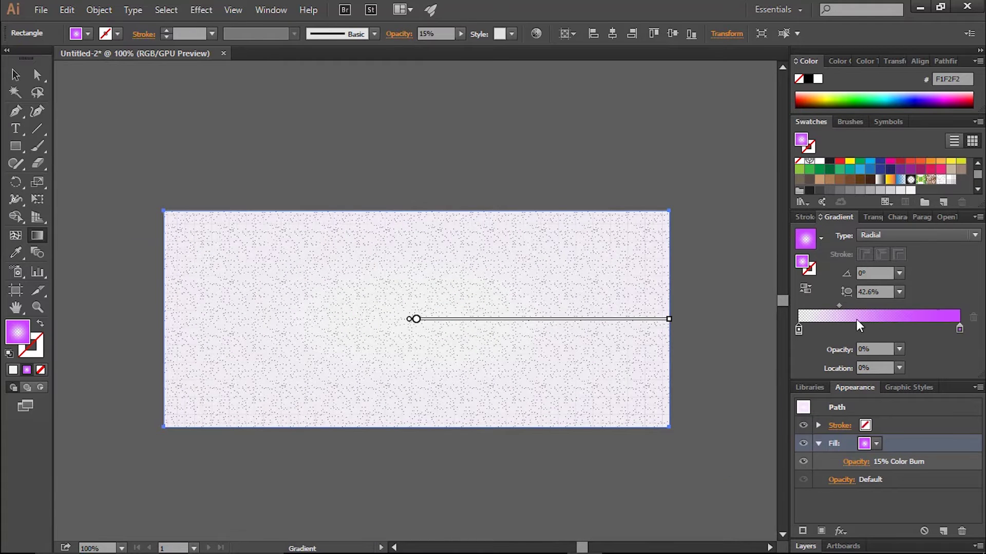
pyautogui.click(977, 216)
pyautogui.doubleClick(959, 328)
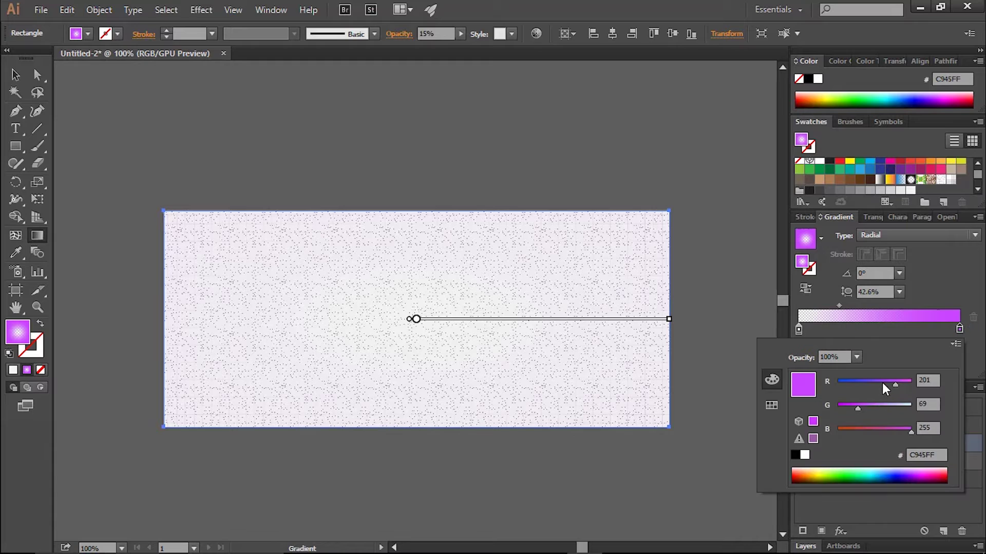
pyautogui.doubleClick(927, 380)
pyautogui.write('39')
pyautogui.click(929, 404)
pyautogui.moveTo(929, 404); pyautogui.dragTo(898, 401)
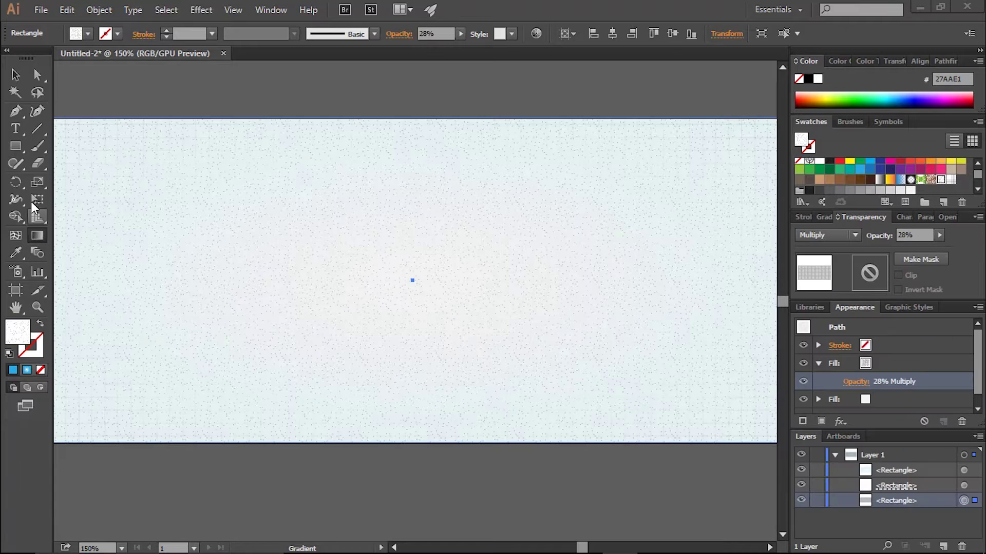
pyautogui.click(15, 129)
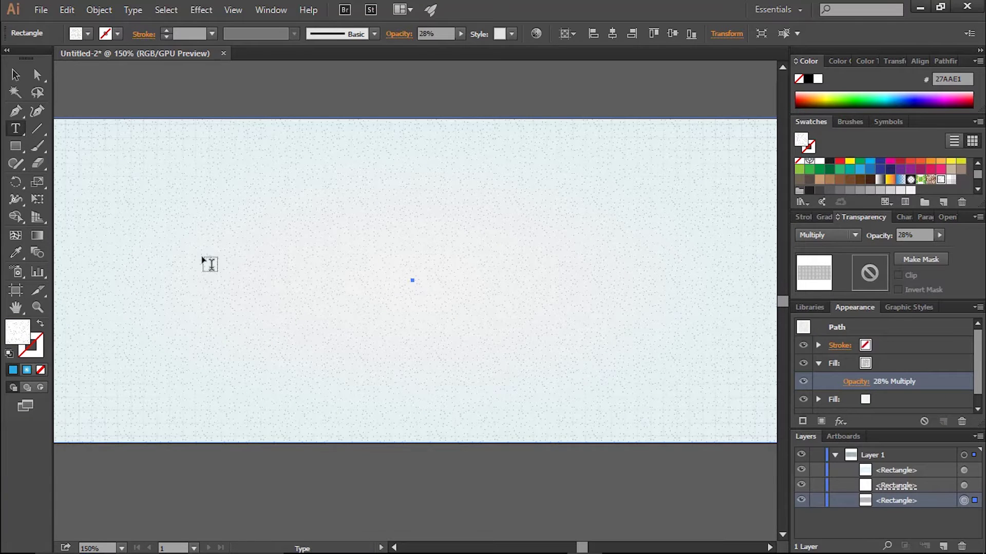
# Step: Type 'CREATE' on the background at a 200 px font size
pyautogui.click(281, 269)
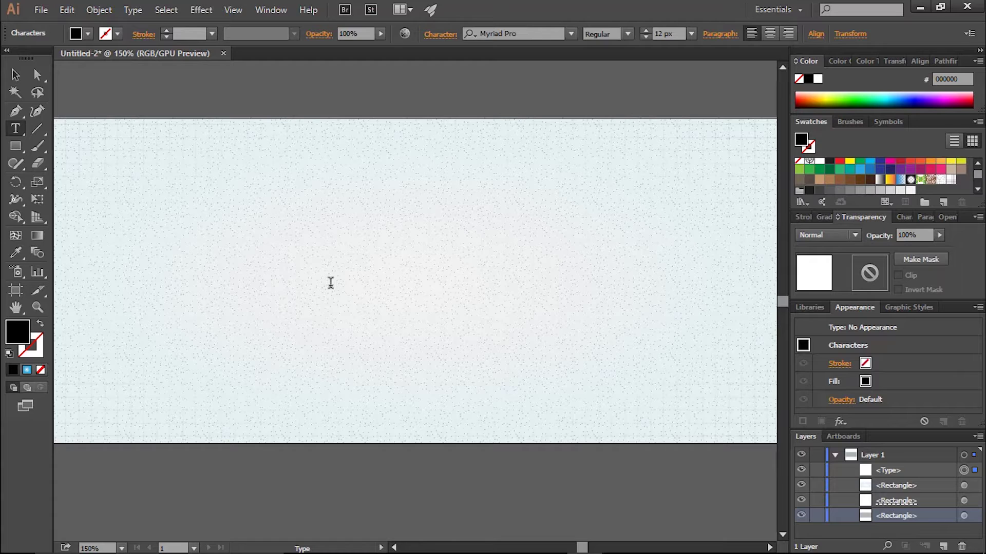
pyautogui.click(668, 34)
pyautogui.write('2000')
pyautogui.press('Return')
pyautogui.write('c')
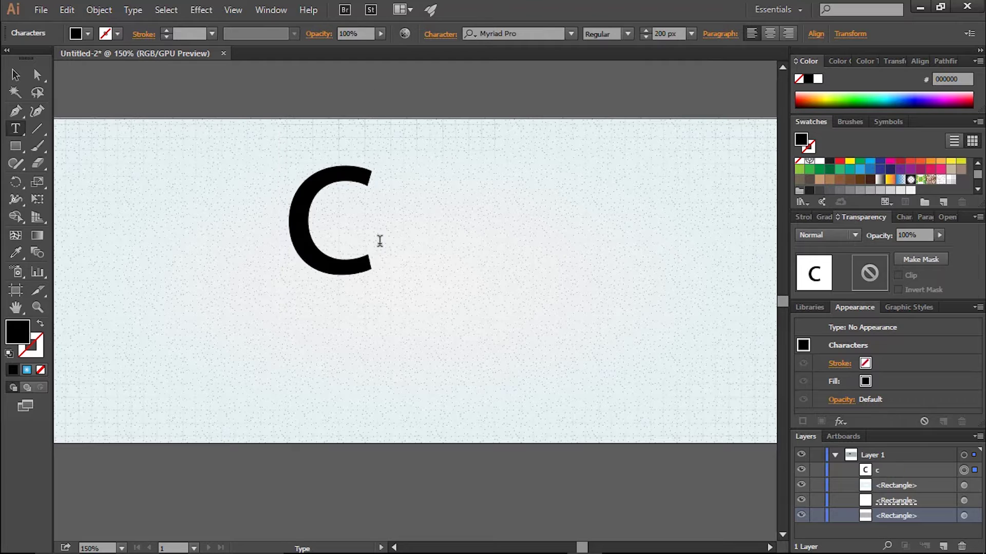
pyautogui.press('BackSpace')
pyautogui.write('CRE')
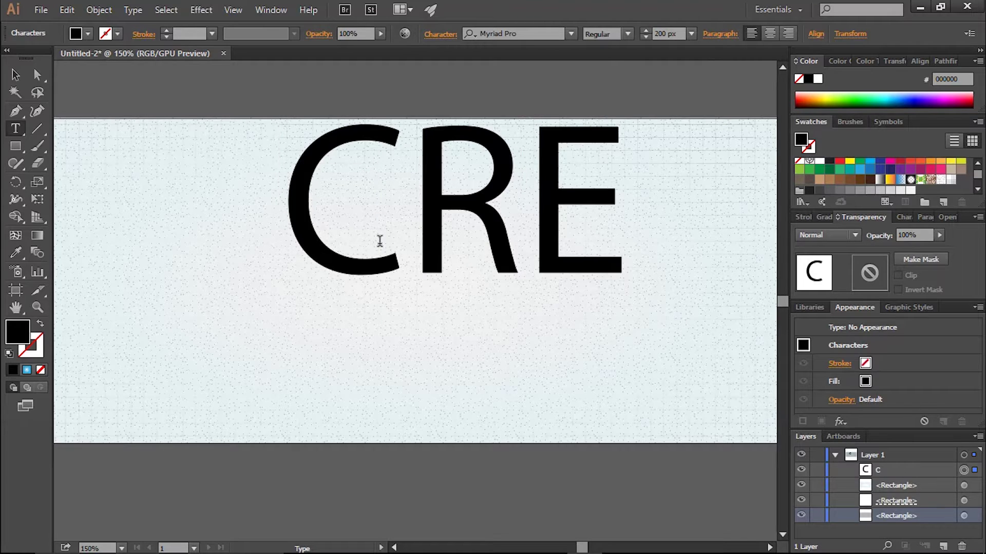
pyautogui.write('ATE')
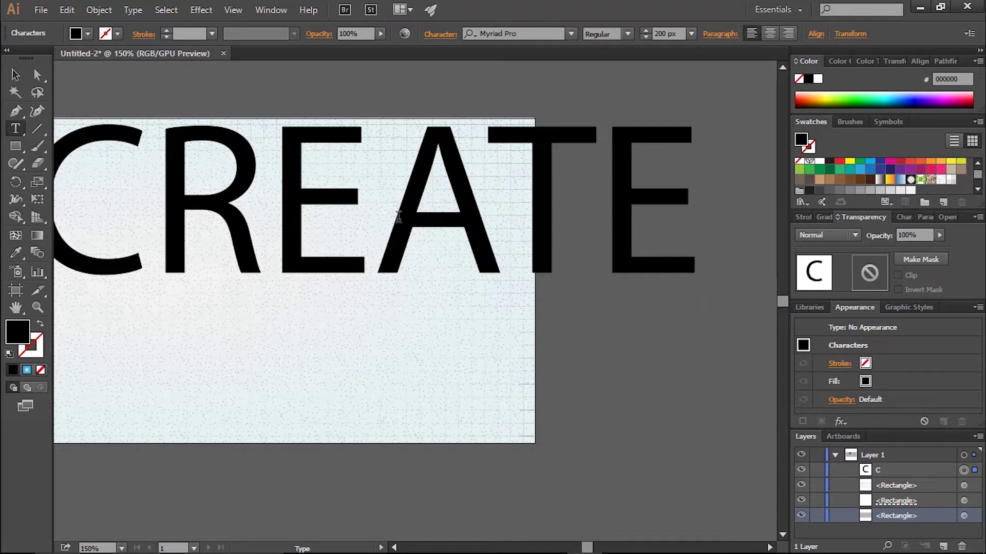
# Step: Set the CREATE text fill to blue #27AAE1 (R 39, G 170, B 225)
pyautogui.hotkey('ctrl', 'a')
pyautogui.doubleClick(18, 332)
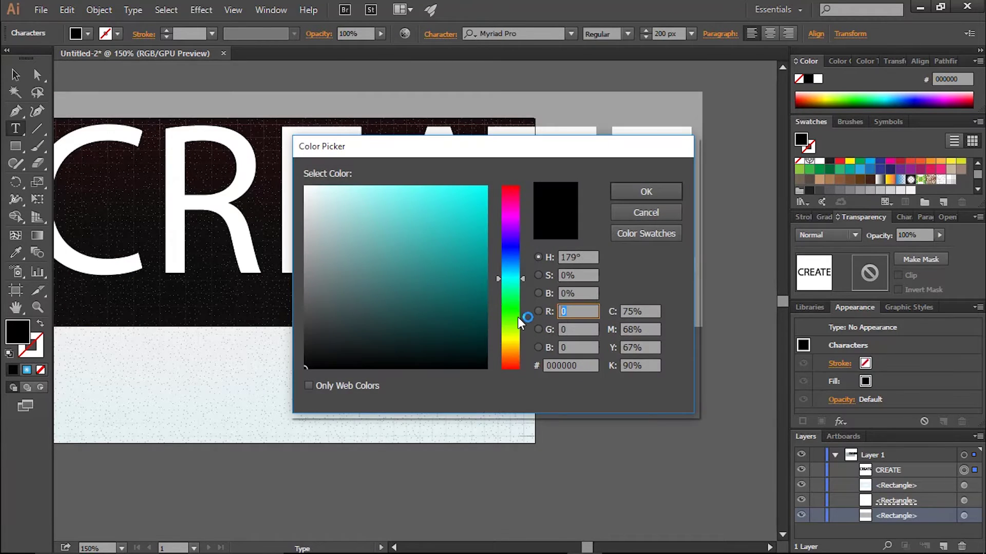
pyautogui.write('39')
pyautogui.press('Tab')
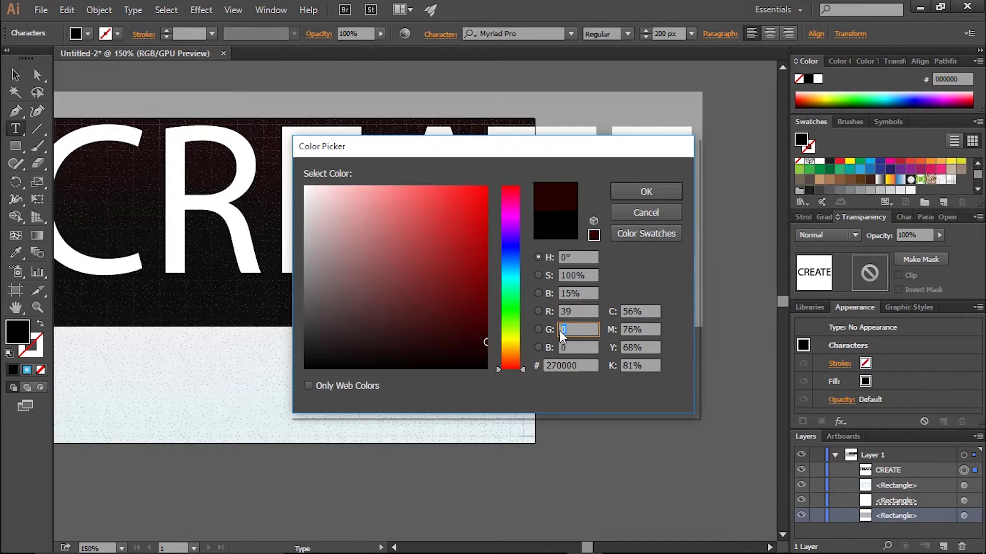
pyautogui.write('0')
pyautogui.press('Tab')
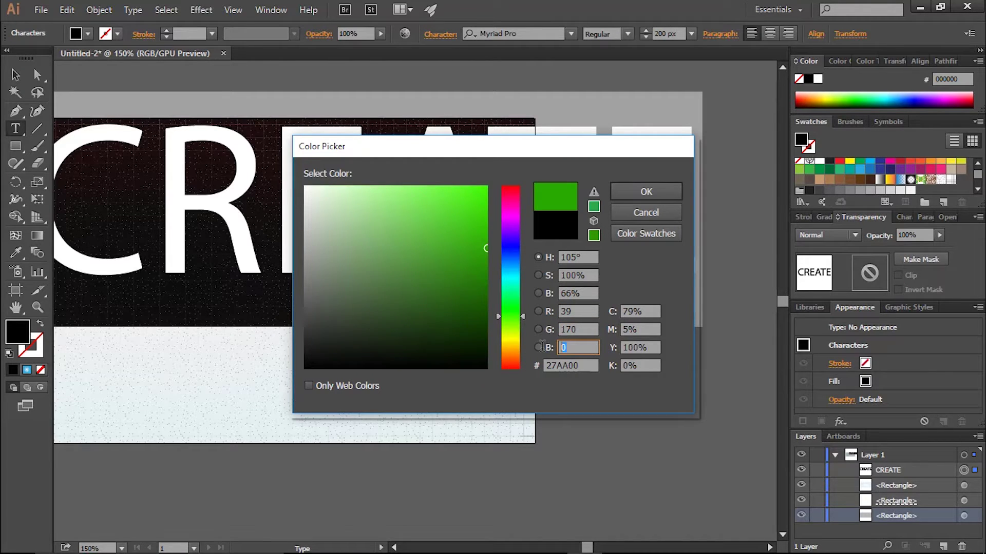
pyautogui.write('225')
pyautogui.press('Tab')
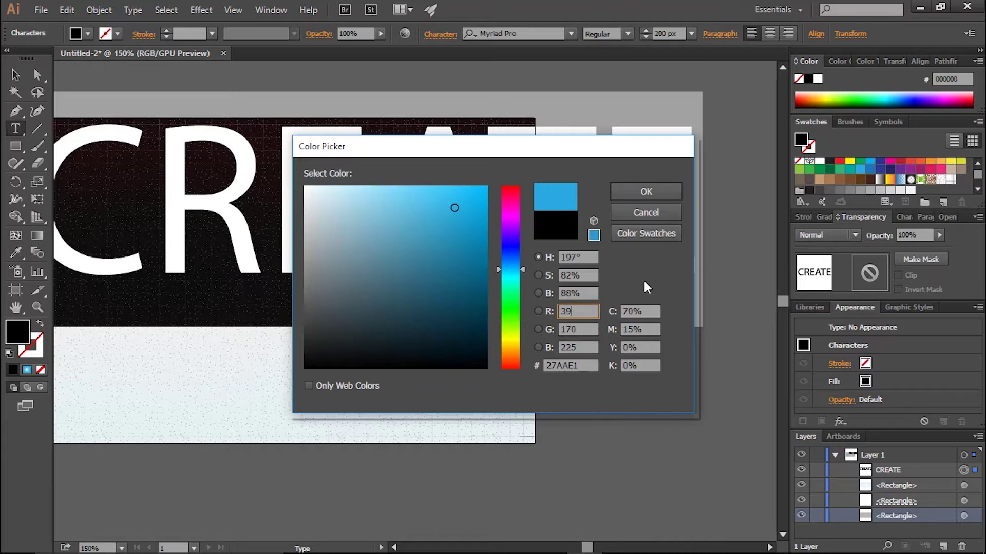
pyautogui.moveTo(587, 548); pyautogui.dragTo(579, 548)
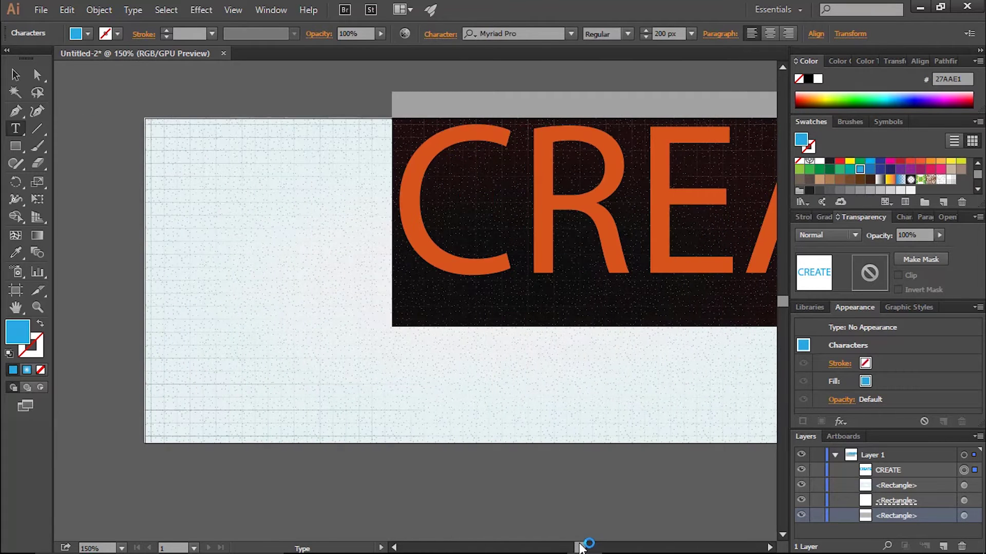
# Step: Set the word in the Seasons-Spring font and move it onto the artboard
pyautogui.click(520, 34)
pyautogui.write('SP')
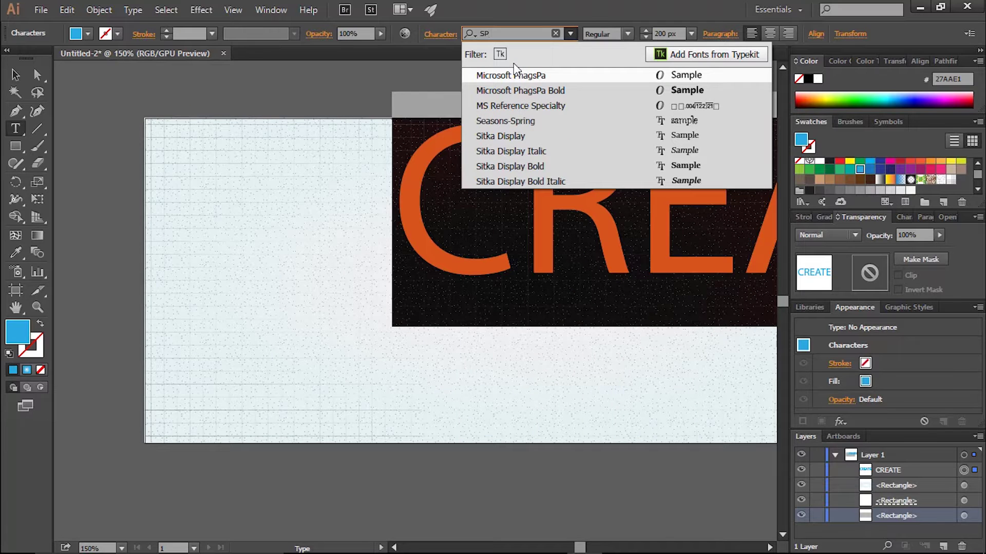
pyautogui.click(505, 121)
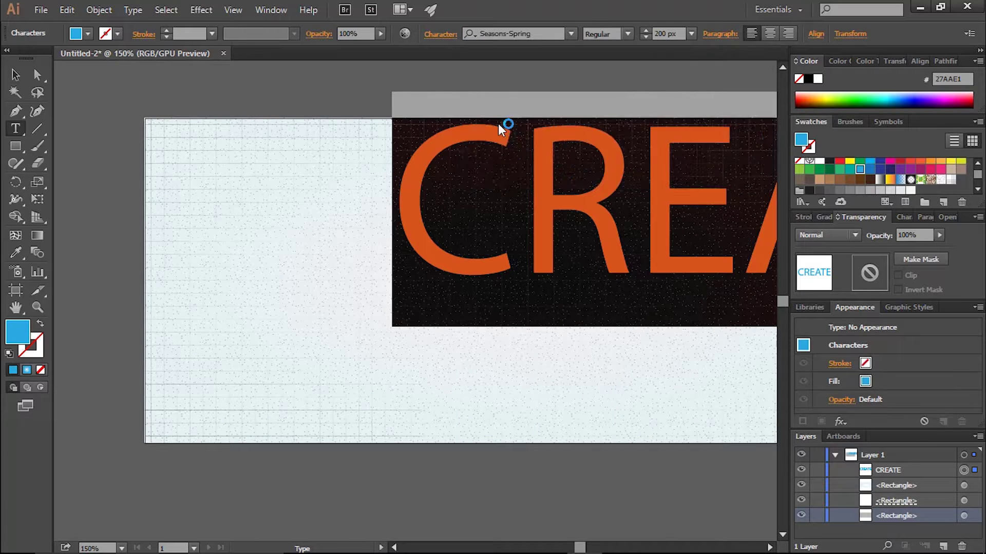
pyautogui.click(11, 75)
pyautogui.moveTo(457, 259); pyautogui.dragTo(340, 288)
pyautogui.click(495, 503)
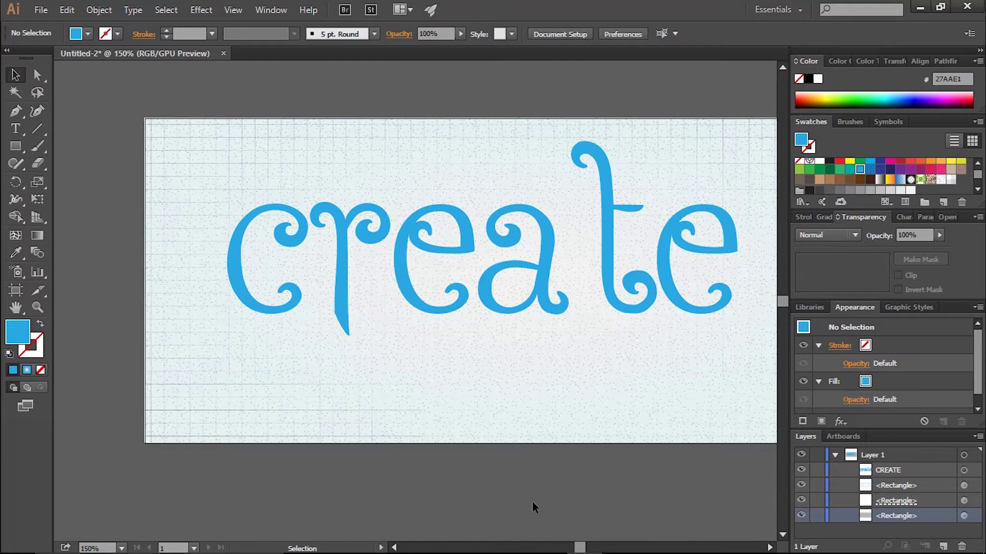
pyautogui.moveTo(616, 305); pyautogui.dragTo(606, 305)
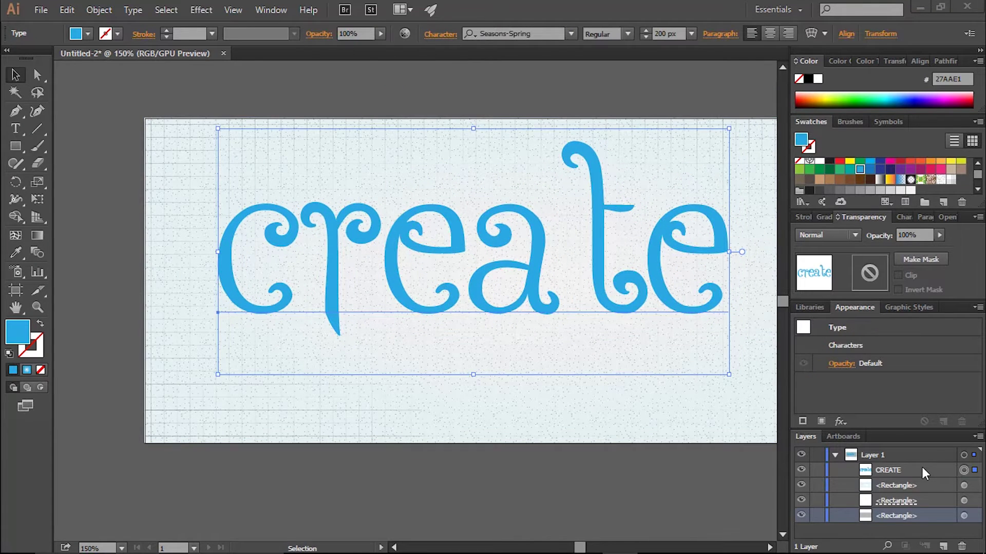
# Step: Expand the text to outlines and combine the letters into one compound path
pyautogui.click(99, 10)
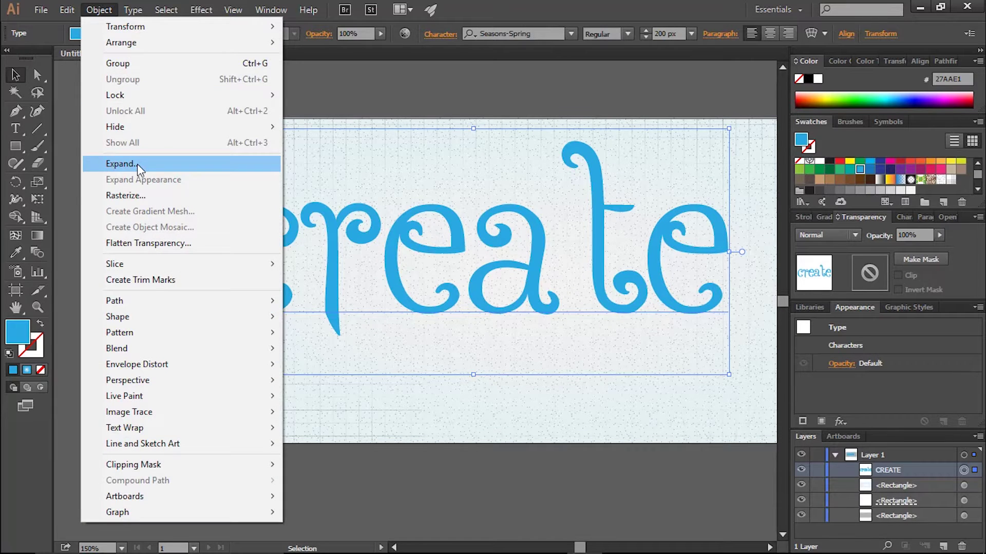
pyautogui.click(137, 165)
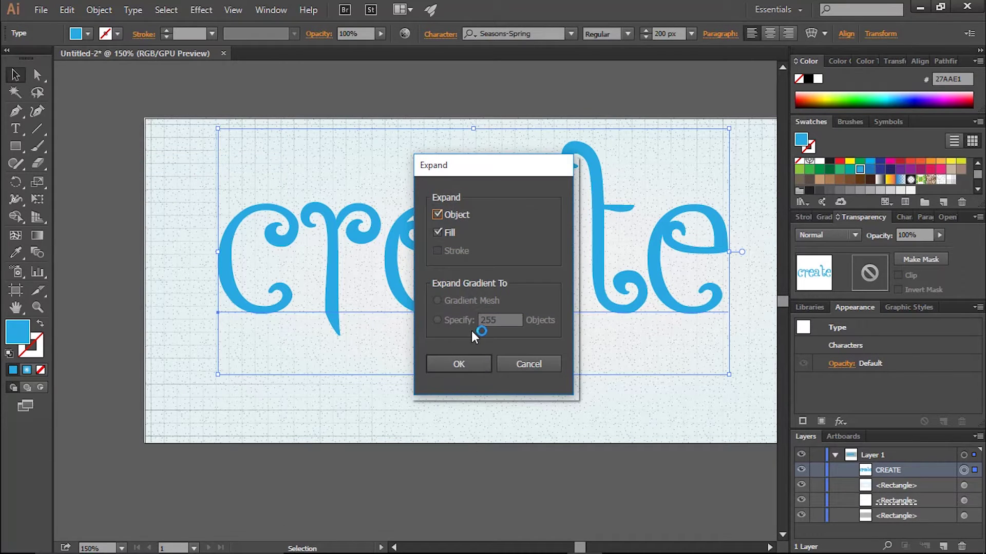
pyautogui.click(461, 361)
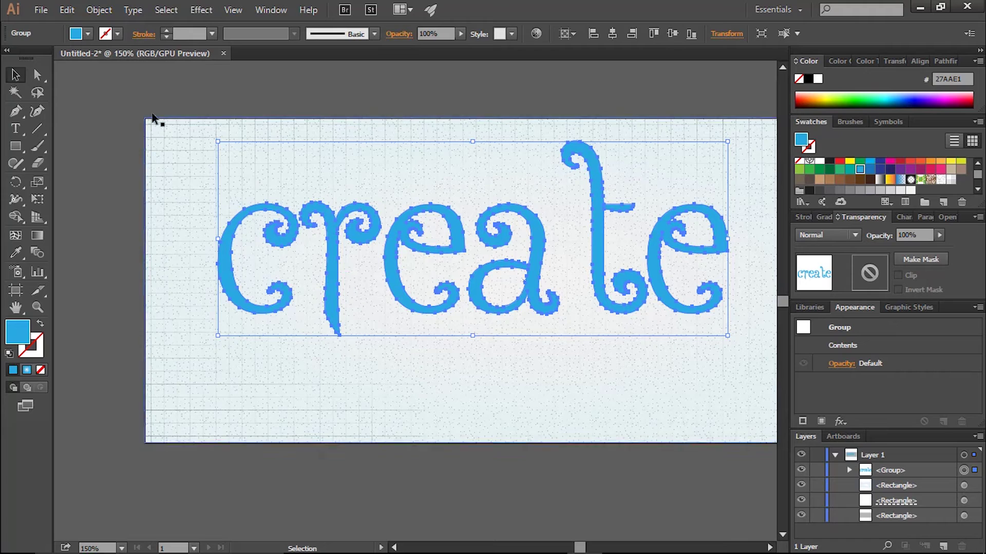
pyautogui.click(100, 12)
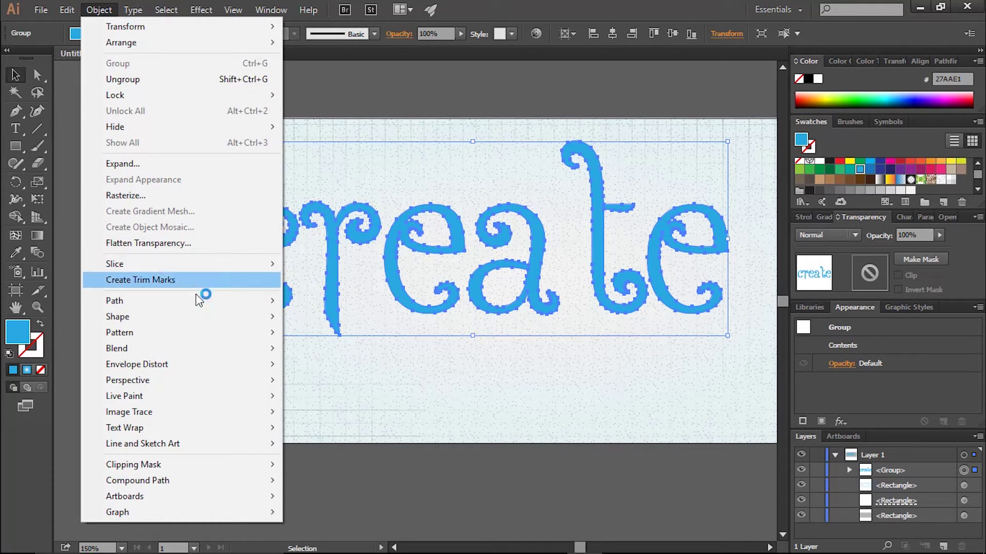
pyautogui.moveTo(138, 480)
pyautogui.click(321, 482)
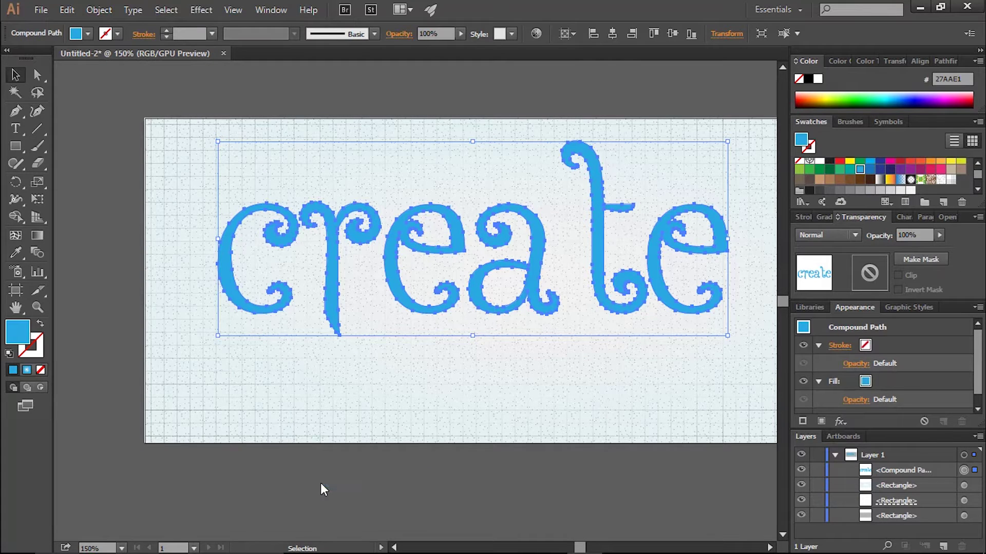
# Step: Add a Scribble effect to the letters' fill with a 0.5 px stroke width
pyautogui.scroll(-2, 922, 378)
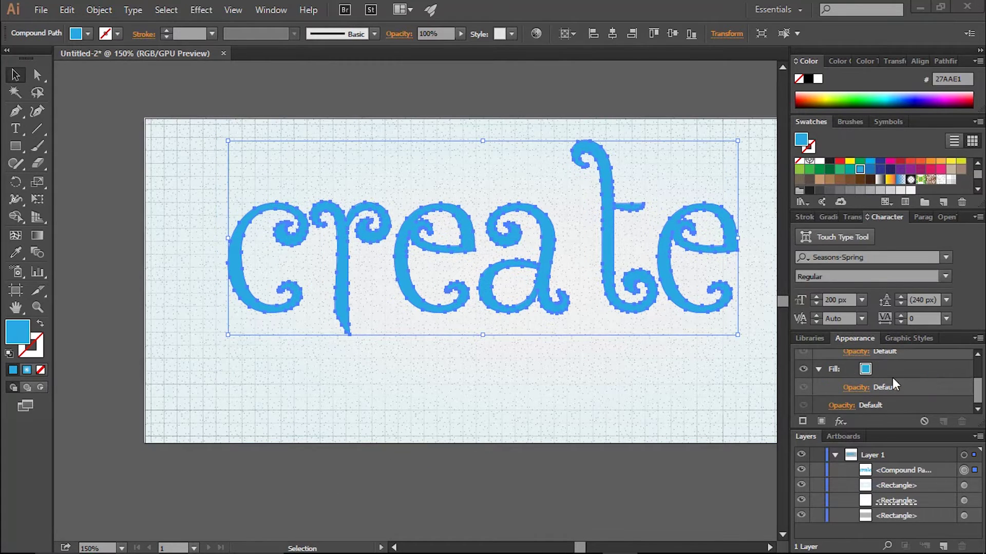
pyautogui.click(864, 370)
pyautogui.click(837, 423)
pyautogui.moveTo(864, 292)
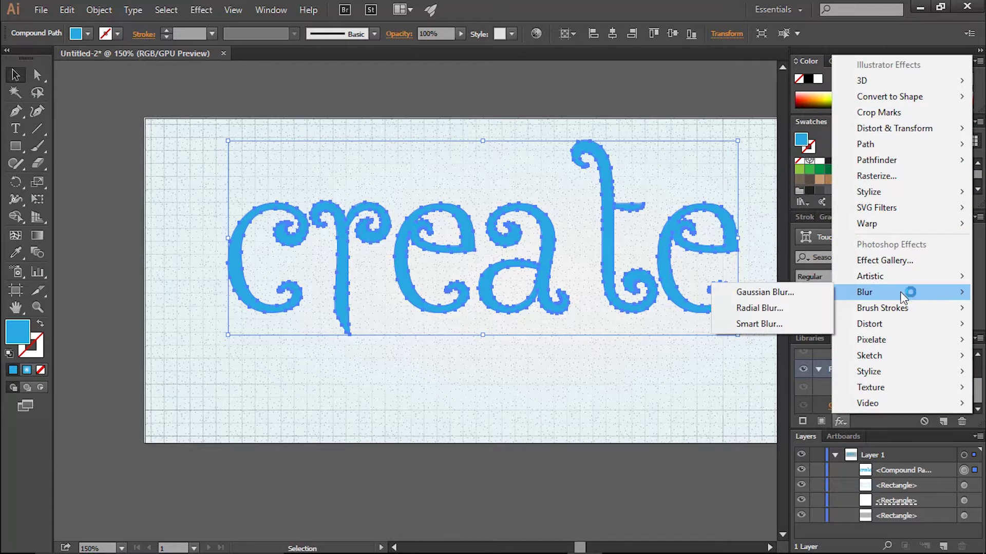
pyautogui.click(747, 271)
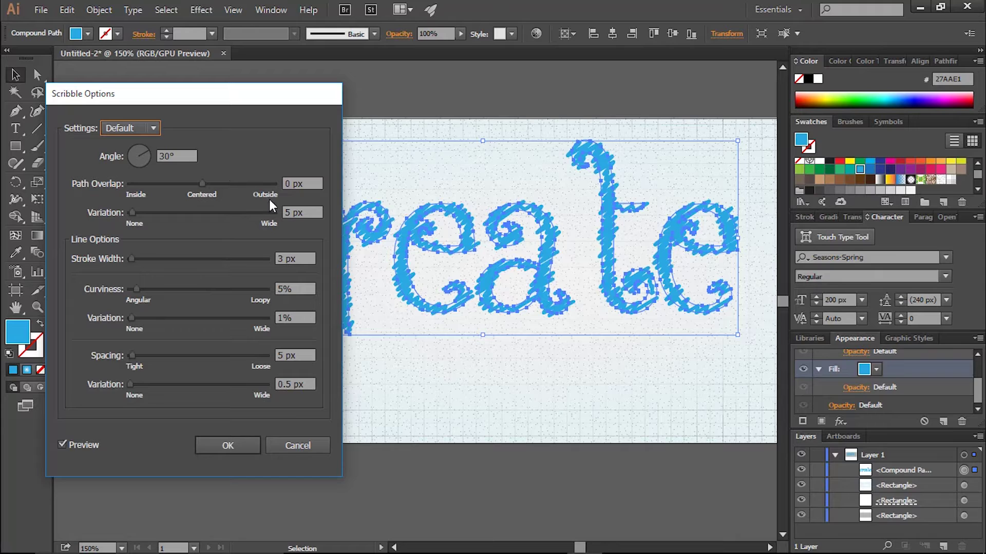
pyautogui.click(299, 183)
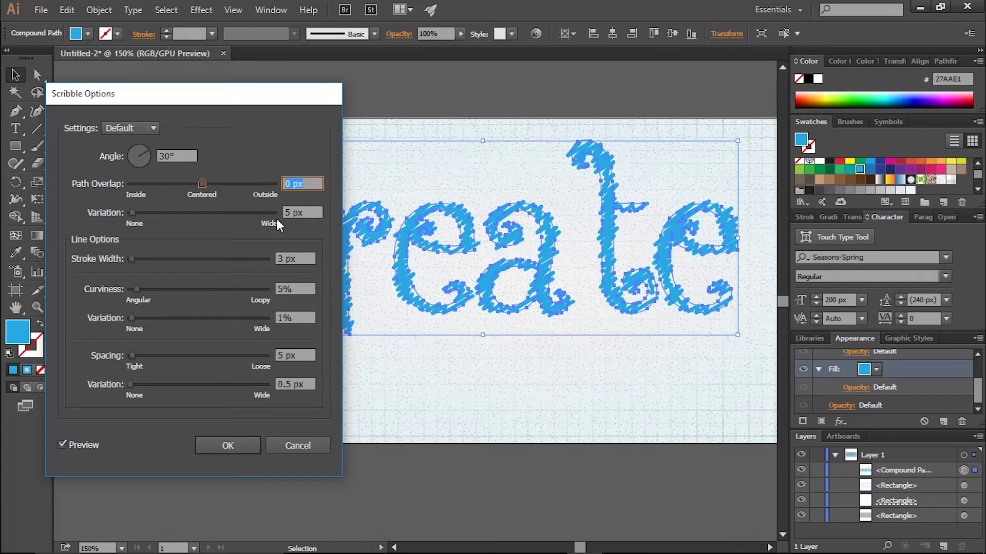
pyautogui.moveTo(300, 258); pyautogui.dragTo(278, 258)
pyautogui.press('BackSpace')
pyautogui.write('0.5')
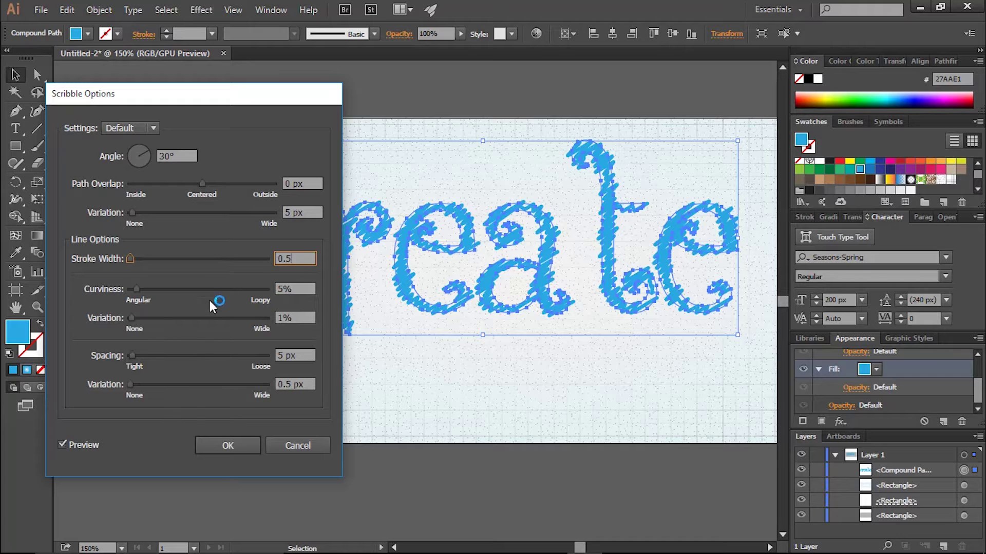
pyautogui.click(305, 289)
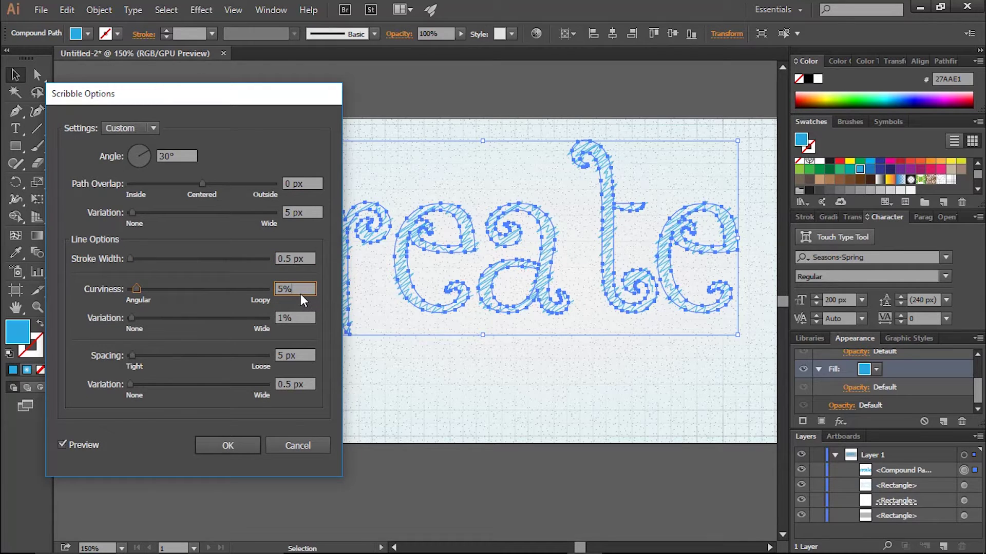
# Step: Set scribble curviness 0%, variation 5%, spacing 1.5 px, spacing variation 0 px, and apply
pyautogui.moveTo(299, 294); pyautogui.dragTo(256, 289)
pyautogui.write('0')
pyautogui.click(301, 317)
pyautogui.moveTo(301, 317); pyautogui.dragTo(272, 318)
pyautogui.write('5')
pyautogui.click(310, 354)
pyautogui.moveTo(310, 353); pyautogui.dragTo(252, 353)
pyautogui.write('1.5')
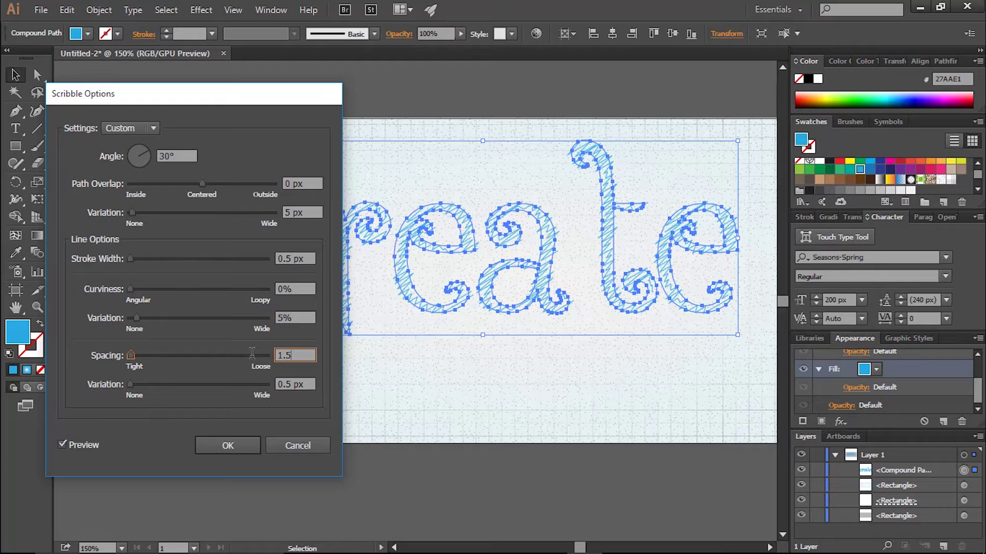
pyautogui.click(309, 385)
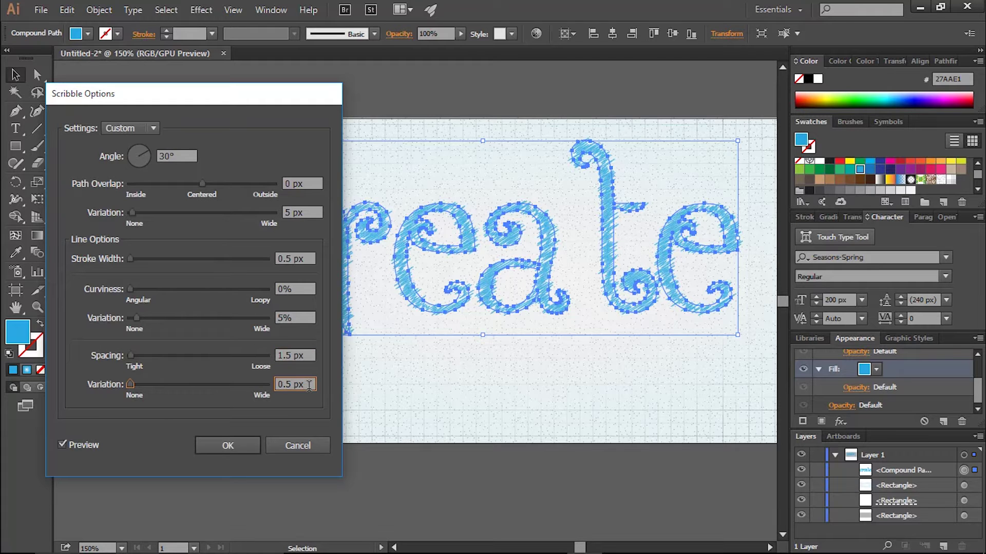
pyautogui.write('0')
pyautogui.hotkey('shift', 'Tab')
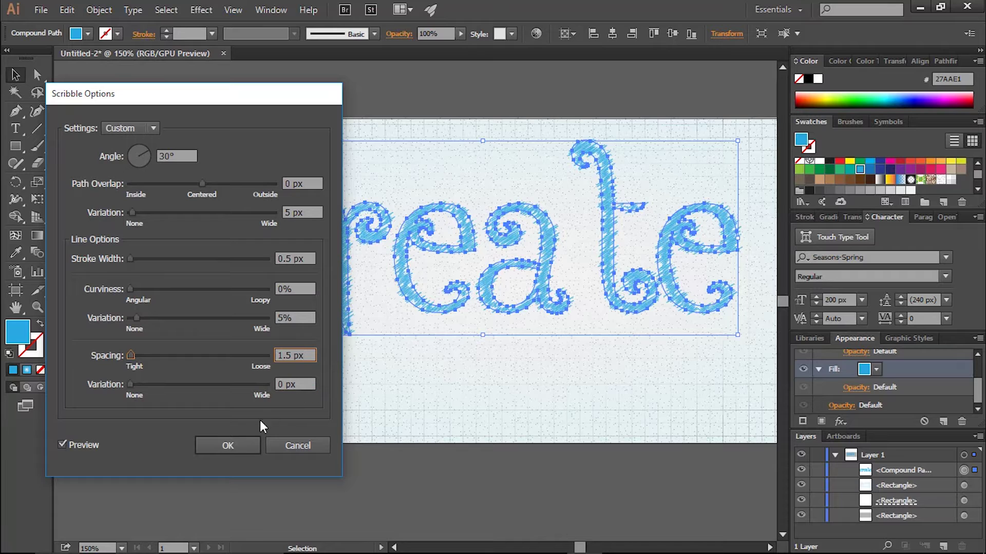
pyautogui.click(235, 444)
pyautogui.scroll(1, 311, 257)
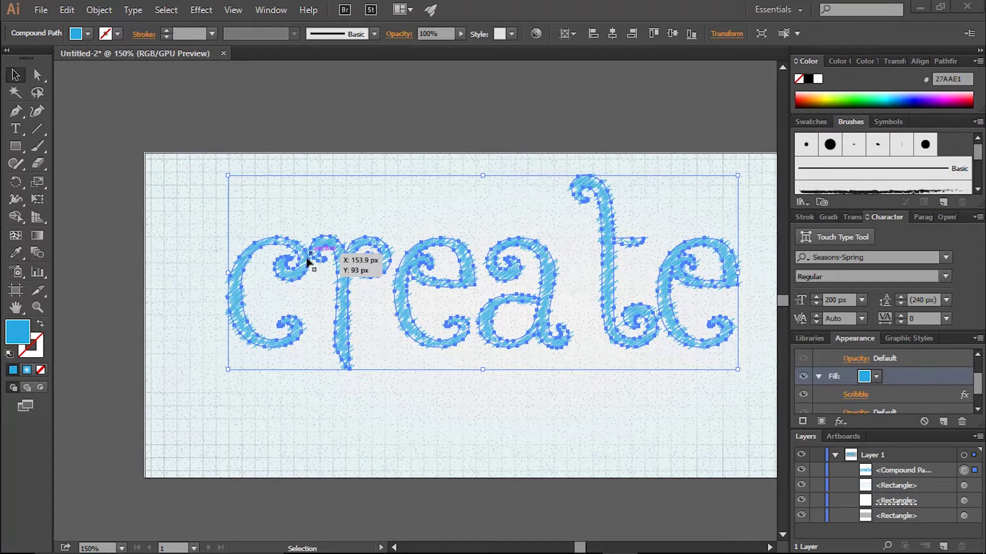
# Step: Create an ellipse exactly 10 px wide and 1 px high
pyautogui.scroll(-5, 318, 298)
pyautogui.scroll(-4, 329, 334)
pyautogui.scroll(-4, 319, 333)
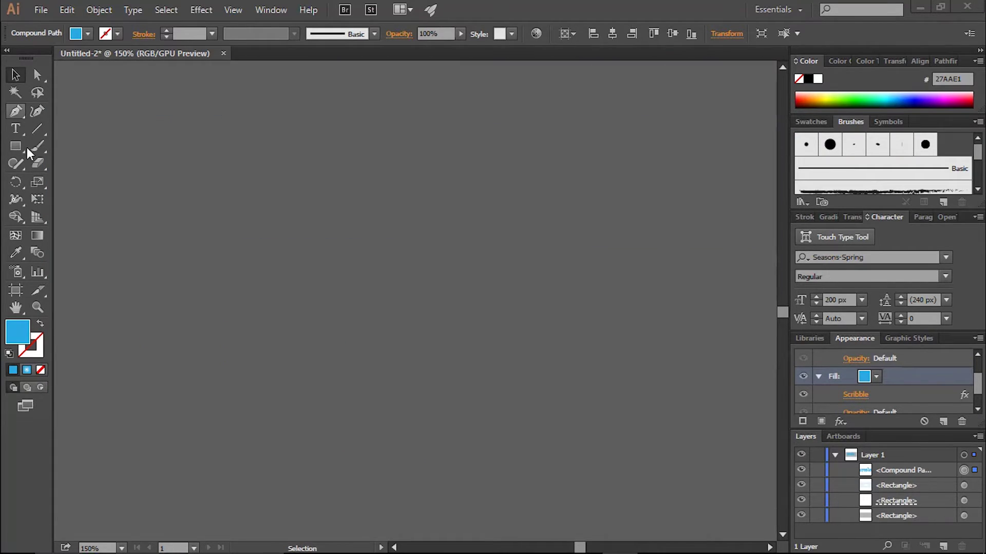
pyautogui.moveTo(23, 148); pyautogui.dragTo(84, 178)
pyautogui.click(287, 215)
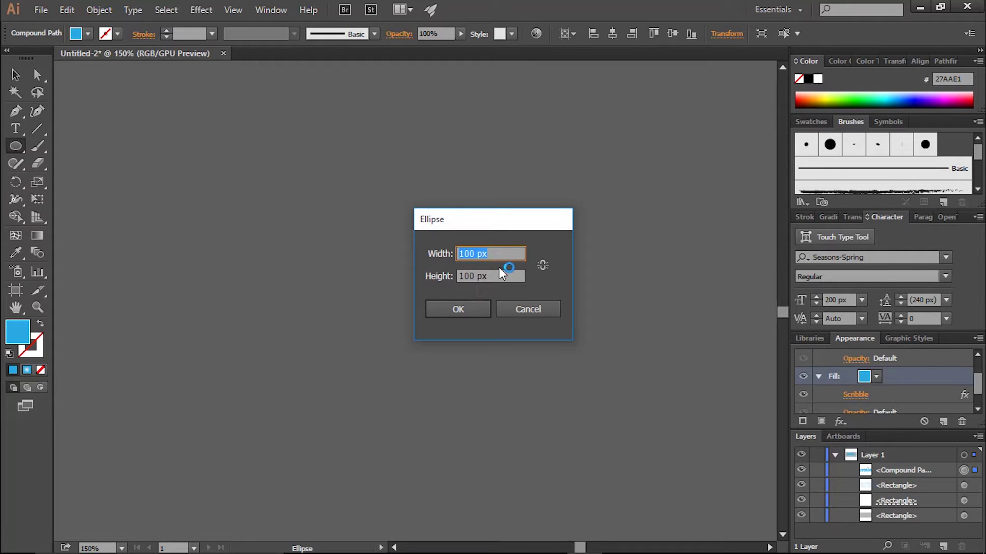
pyautogui.write('10')
pyautogui.press('Tab')
pyautogui.write('1')
pyautogui.click(456, 309)
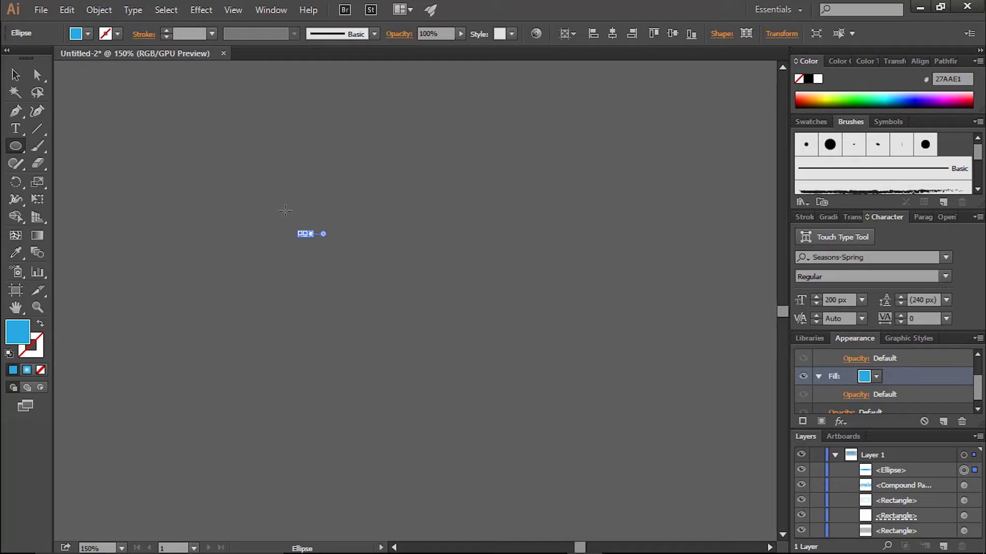
# Step: Move the ellipse down and right beside the artwork and confirm its blue fill, green 170
pyautogui.moveTo(306, 234); pyautogui.dragTo(503, 248)
pyautogui.scroll(2, 539, 235)
pyautogui.scroll(5, 539, 235)
pyautogui.scroll(4, 539, 235)
pyautogui.scroll(-2, 325, 197)
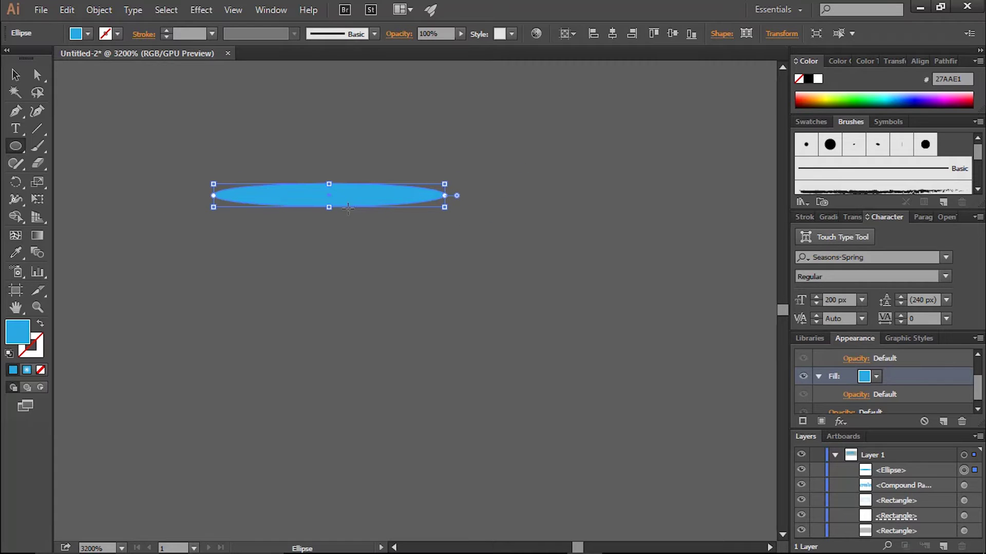
pyautogui.press('v')
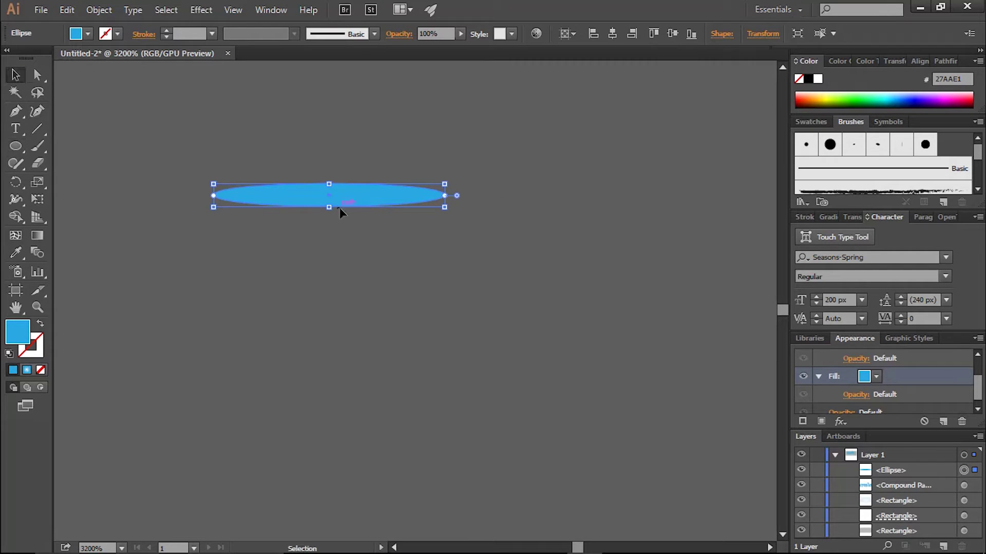
pyautogui.moveTo(358, 188); pyautogui.dragTo(491, 304)
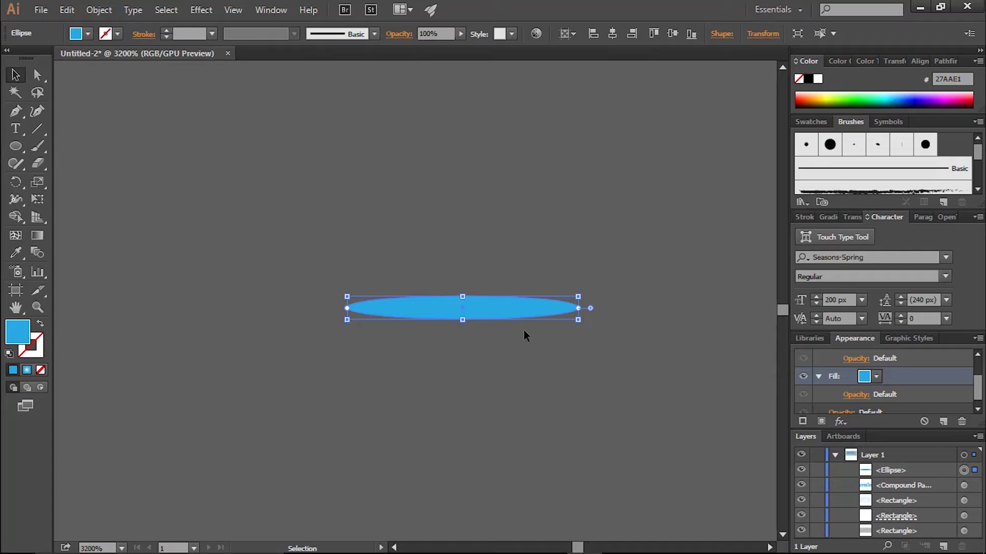
pyautogui.scroll(1, 519, 328)
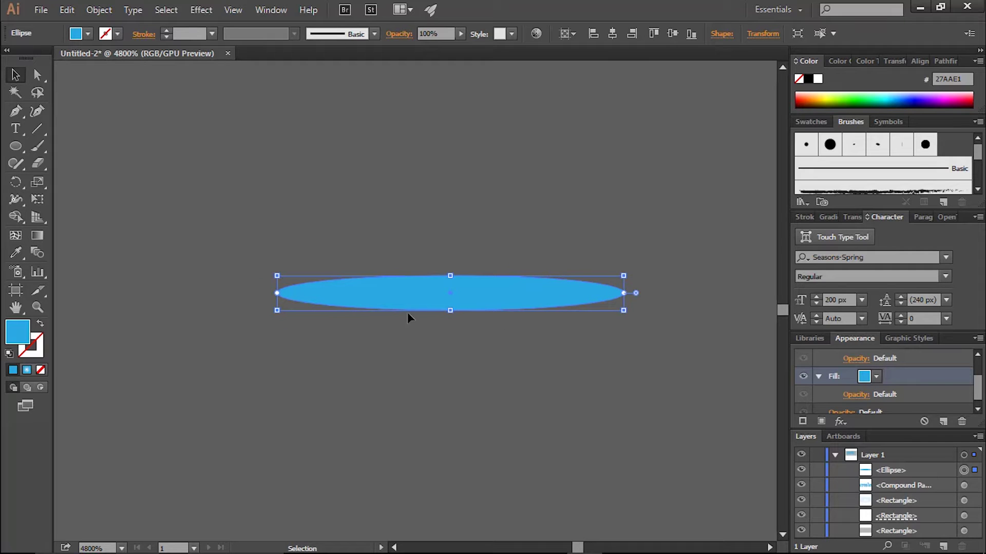
pyautogui.doubleClick(17, 331)
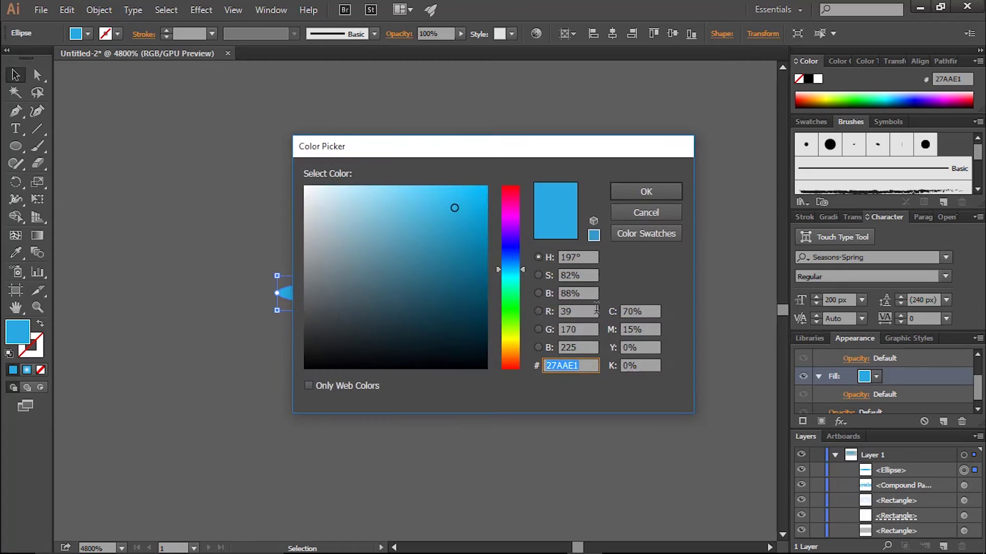
pyautogui.write('170')
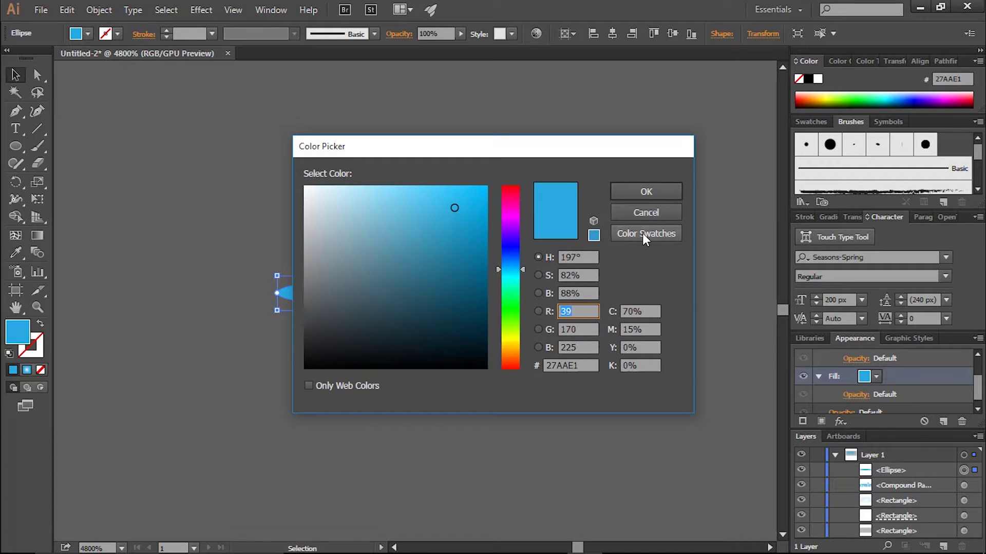
pyautogui.click(658, 194)
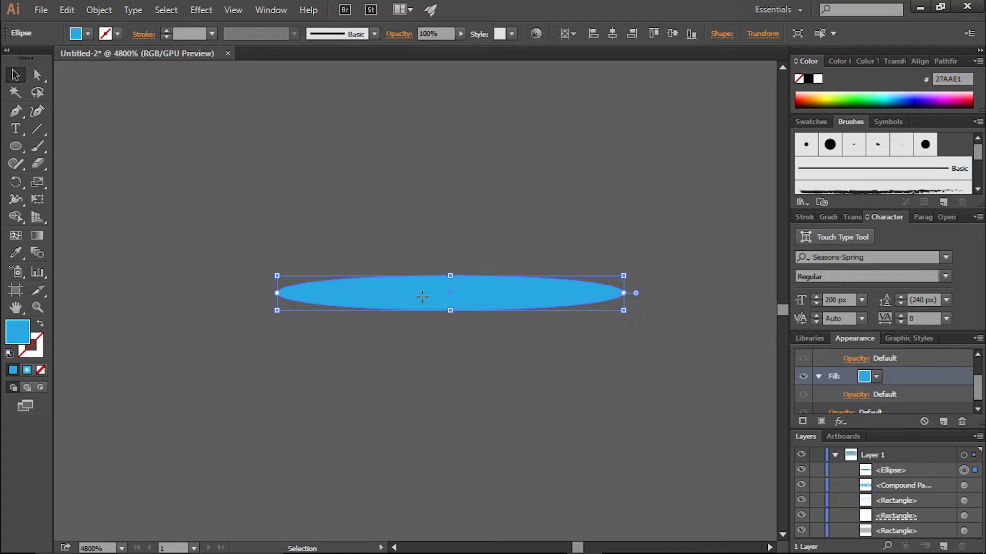
# Step: Sharpen the leaf's right end into a point and drag the tip outward to lengthen it
pyautogui.hotkey('shift', 'c')
pyautogui.click(624, 293)
pyautogui.press('a')
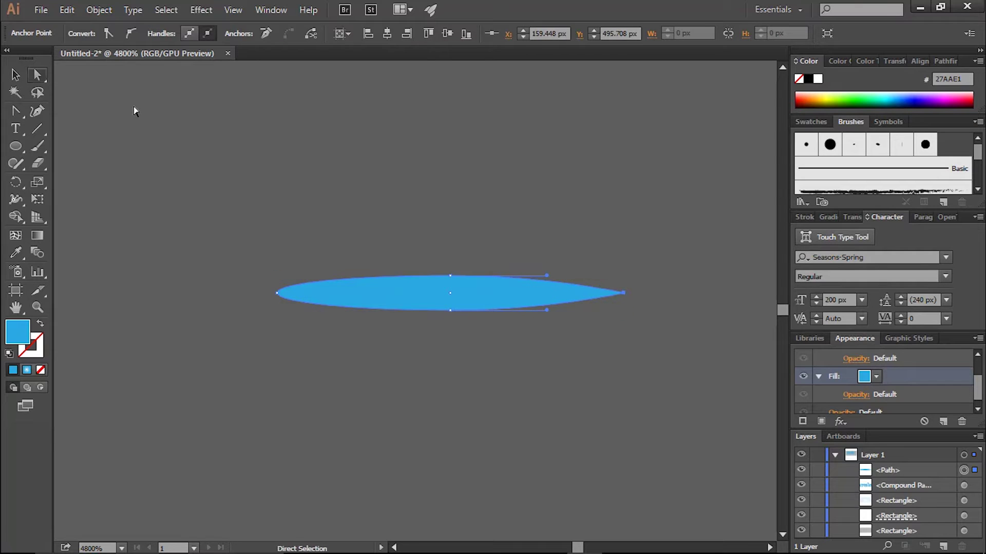
pyautogui.click(631, 291)
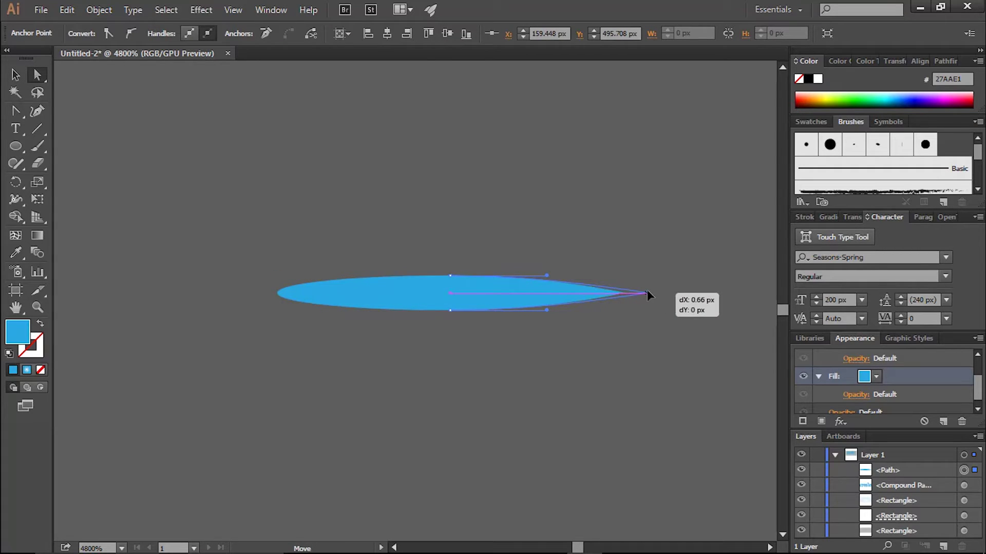
pyautogui.moveTo(630, 291); pyautogui.dragTo(649, 290)
pyautogui.click(587, 399)
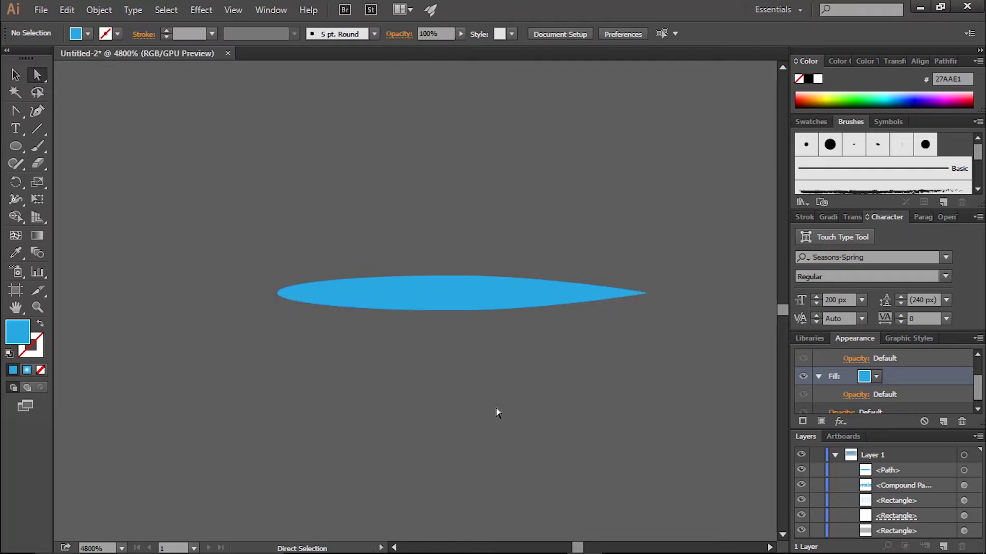
# Step: Save the leaf as a right-to-left Art Brush 1, then delete the original ellipse
pyautogui.hotkey('ctrl', 'a')
pyautogui.click(16, 74)
pyautogui.click(402, 299)
pyautogui.click(944, 202)
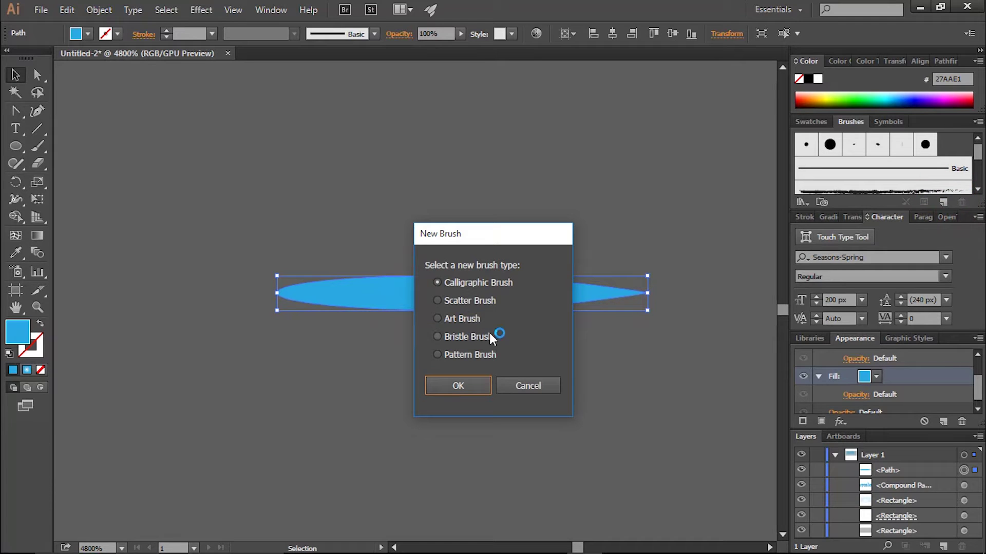
pyautogui.click(465, 319)
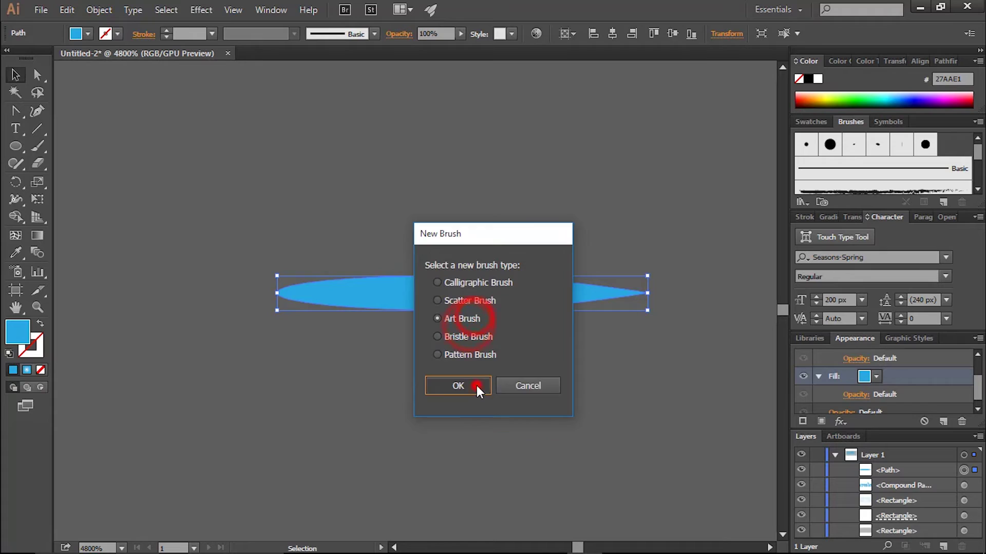
pyautogui.click(476, 386)
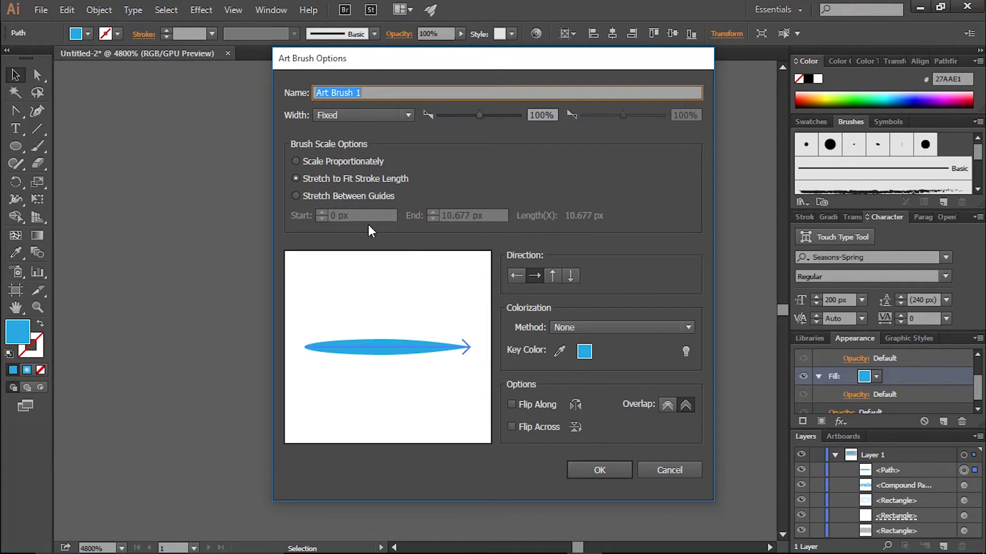
pyautogui.click(518, 277)
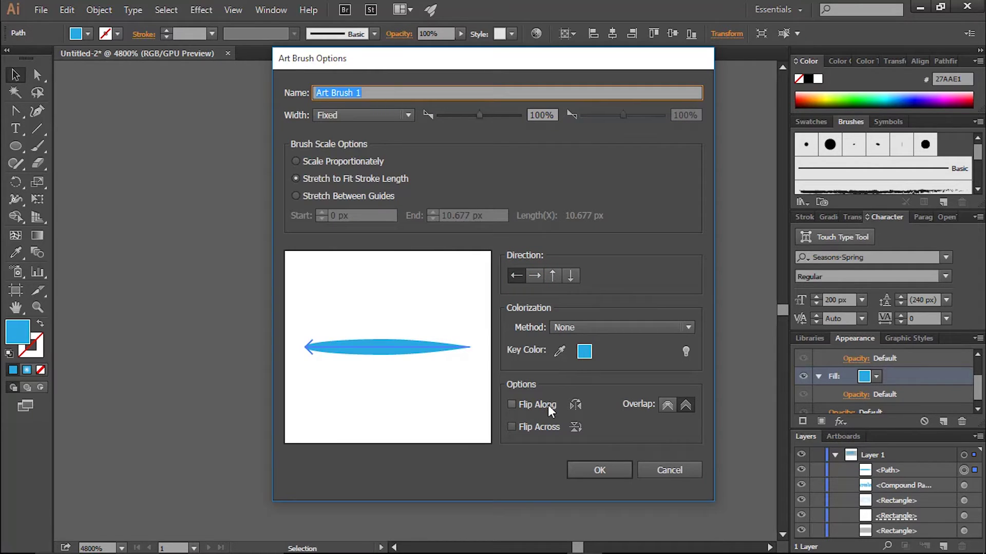
pyautogui.click(604, 469)
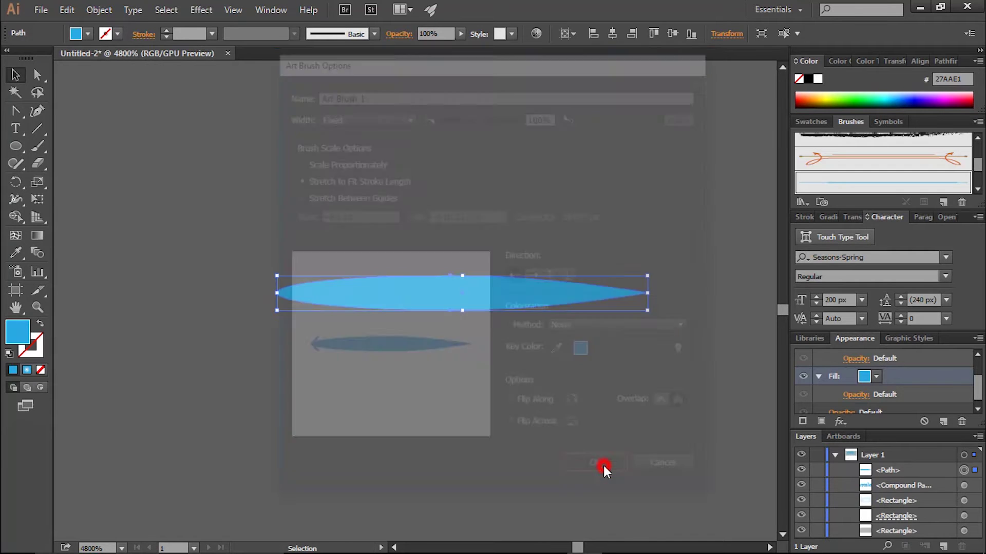
pyautogui.click(517, 293)
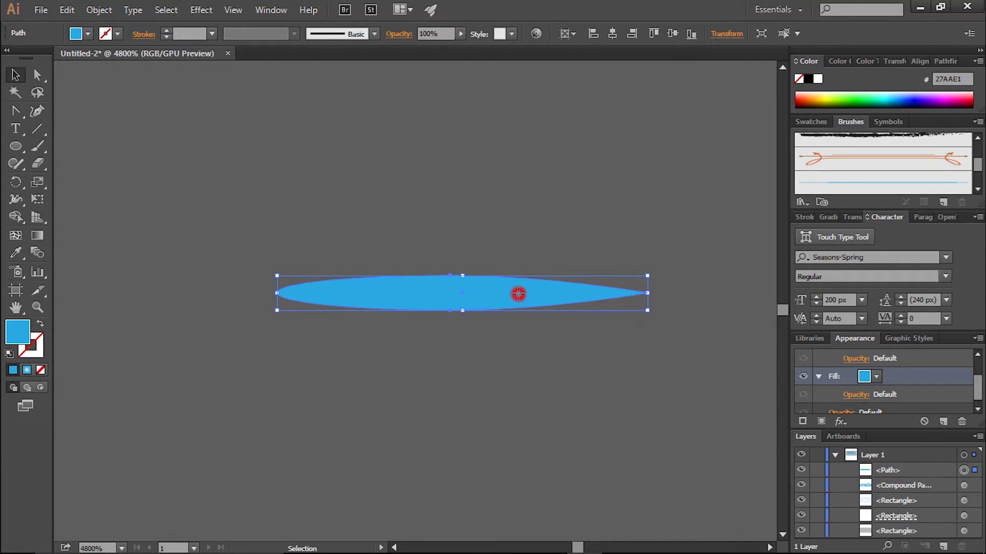
pyautogui.press('Delete')
# Step: Draw a new 10 × 1.8 px ellipse
pyautogui.click(17, 147)
pyautogui.click(278, 227)
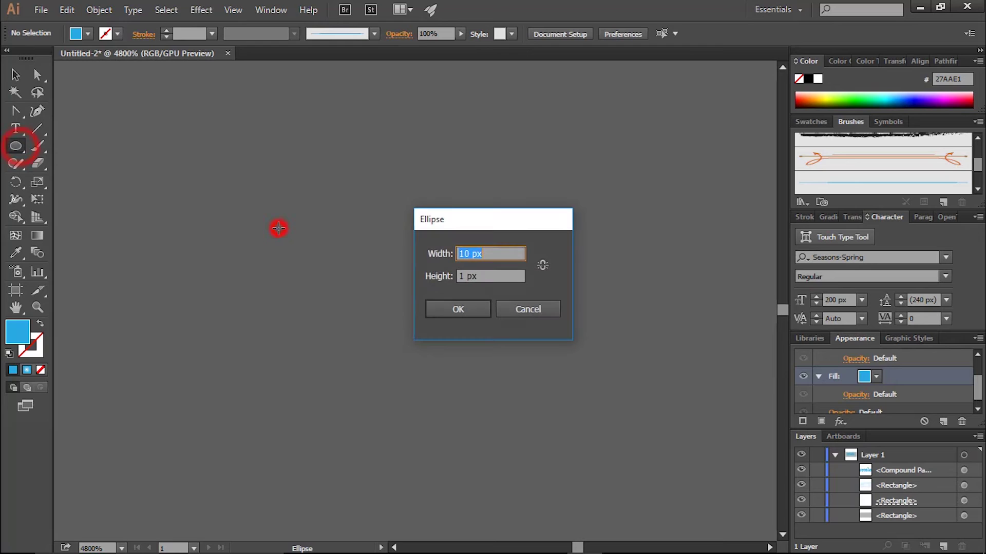
pyautogui.write('10')
pyautogui.click(503, 275)
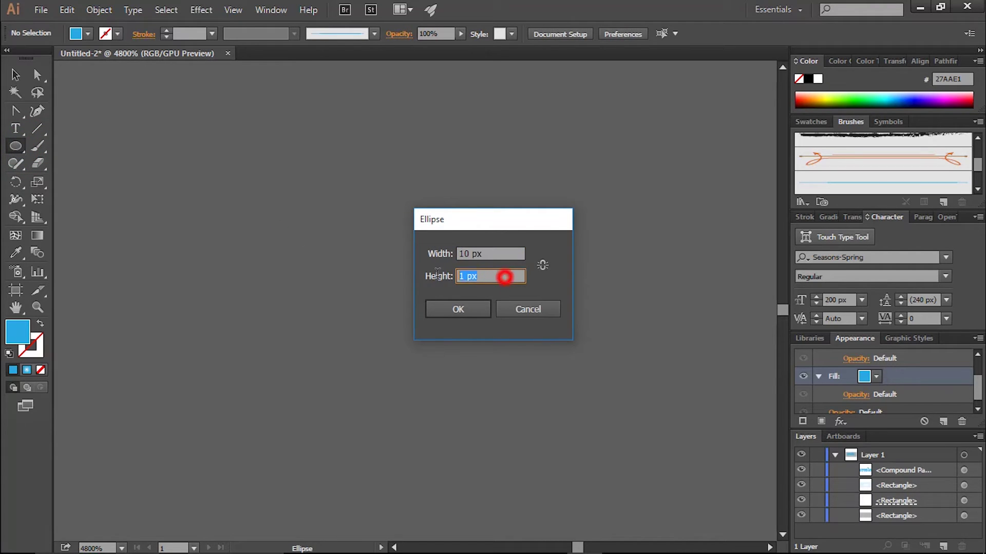
pyautogui.write('1.8')
pyautogui.click(452, 310)
# Step: Convert the ellipse's right anchor into a sharp leaf tip
pyautogui.hotkey('shift', 'c')
pyautogui.moveTo(625, 259); pyautogui.dragTo(632, 262)
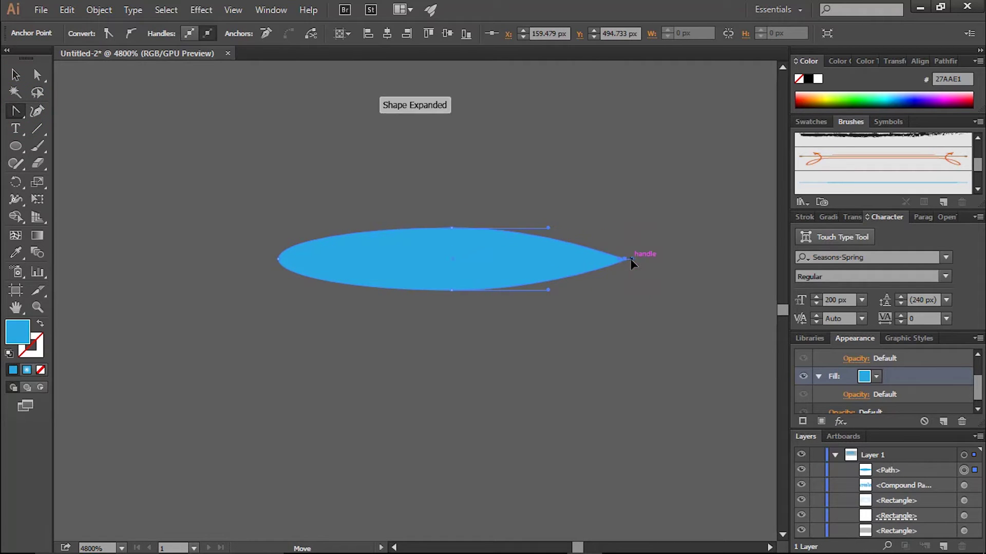
pyautogui.press('ctrl')
pyautogui.hotkey('ctrl', 'z')
pyautogui.click(625, 259)
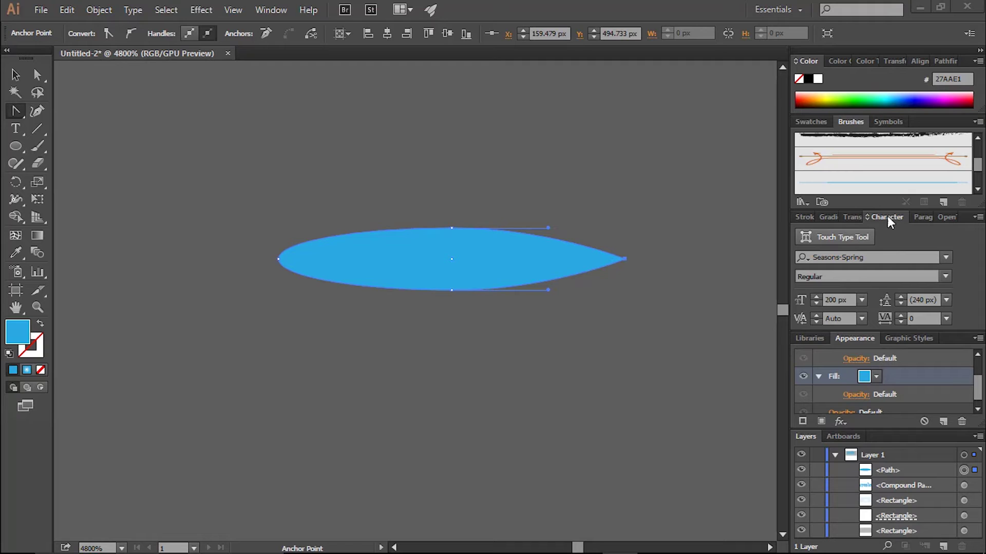
# Step: Save the leaf as right-to-left Art Brush 2 and delete the shape
pyautogui.click(944, 201)
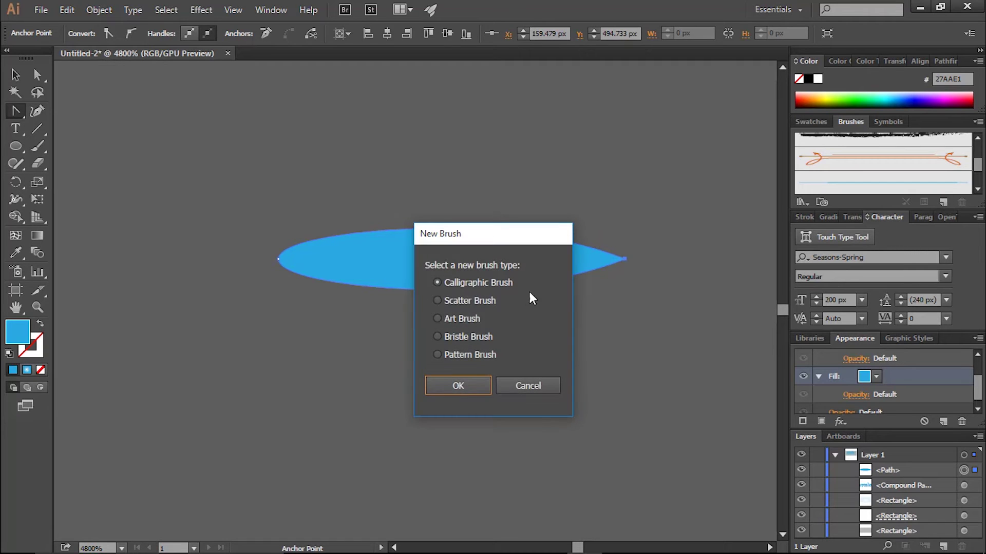
pyautogui.click(449, 319)
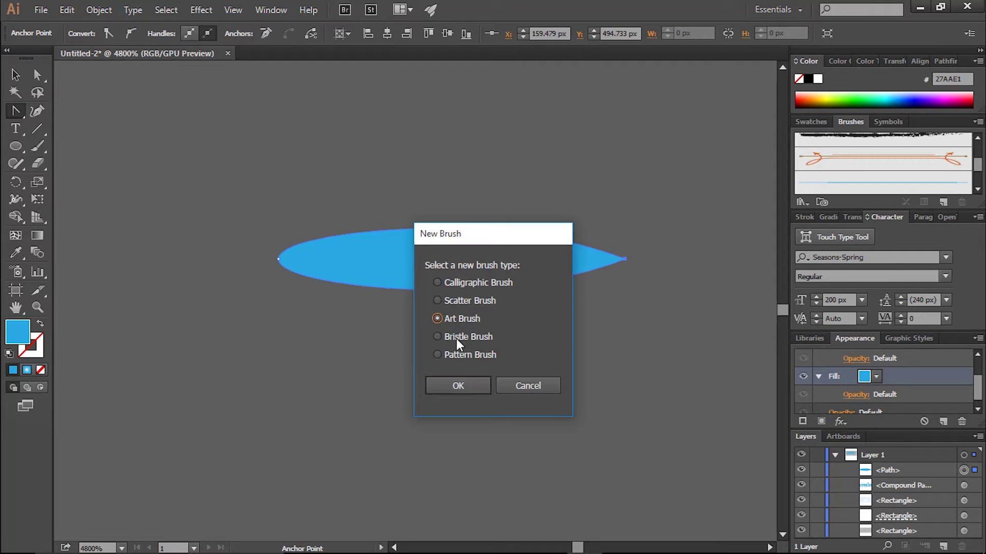
pyautogui.click(471, 389)
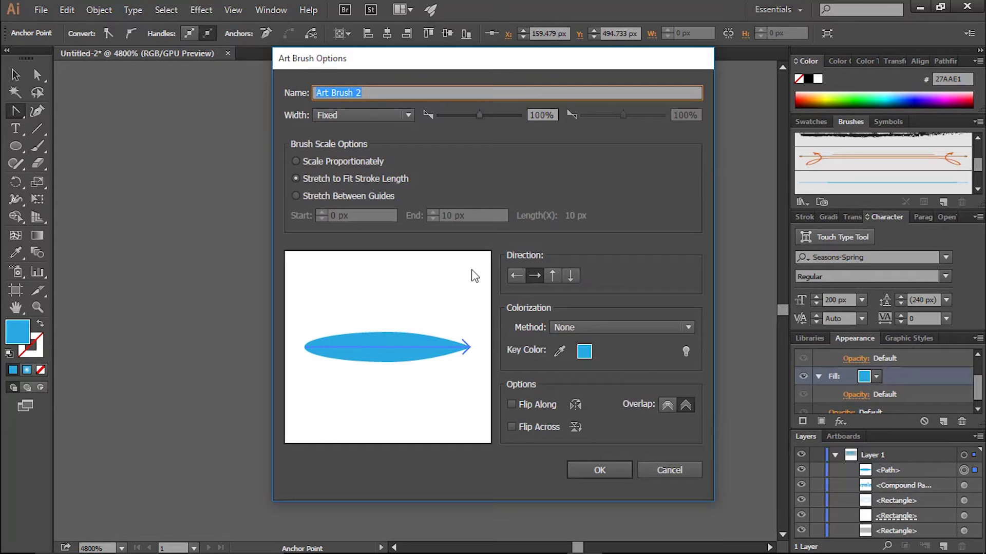
pyautogui.click(514, 279)
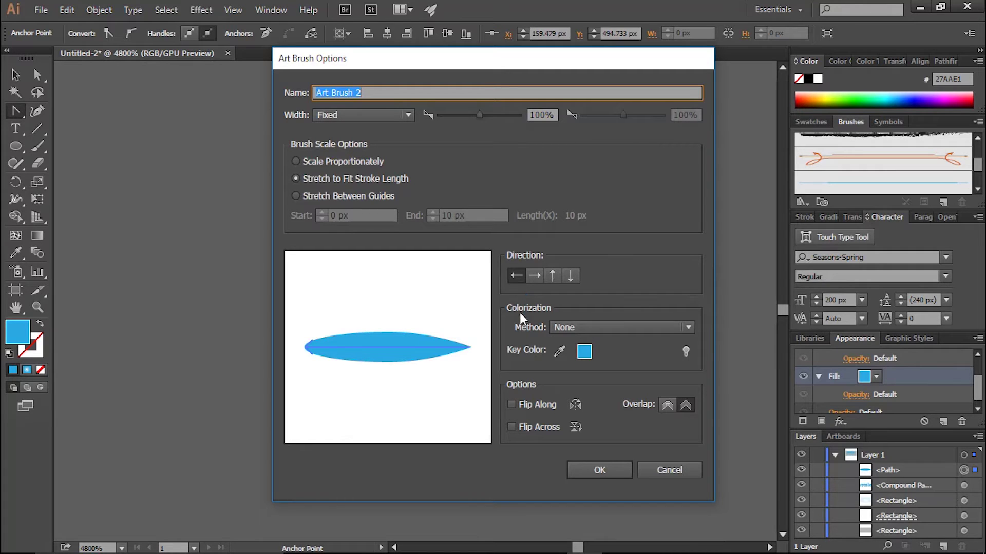
pyautogui.click(600, 471)
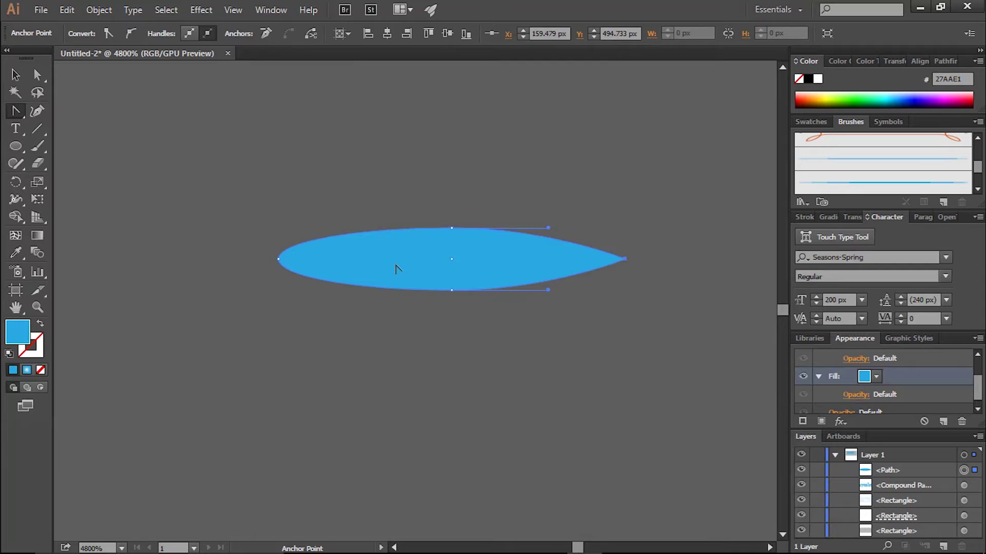
pyautogui.press('Delete')
pyautogui.press('Delete')
# Step: Draw a 10 × 2.8 px ellipse and sharpen its right end into a leaf tip
pyautogui.press('l')
pyautogui.click(236, 178)
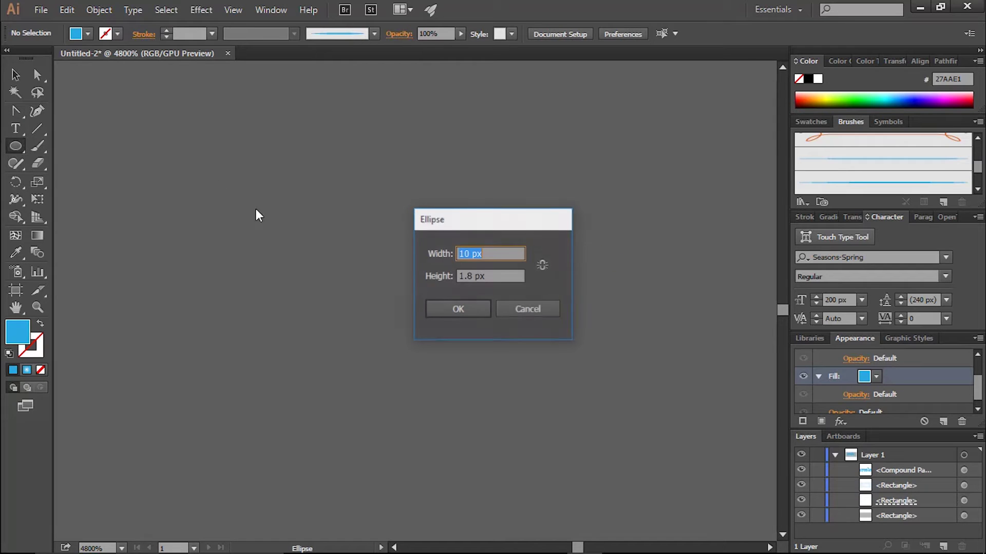
pyautogui.press('Tab')
pyautogui.write('2.8')
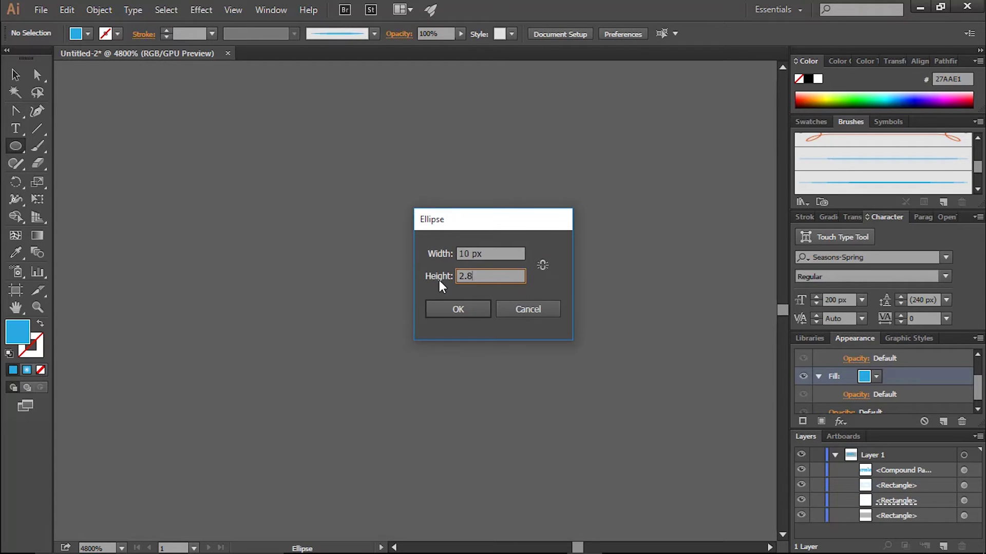
pyautogui.press('Return')
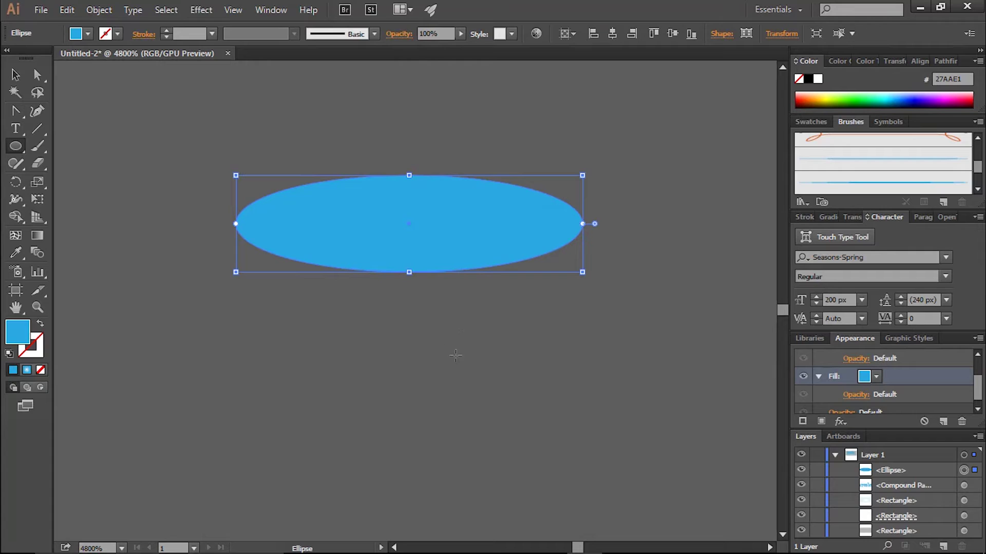
pyautogui.press('a')
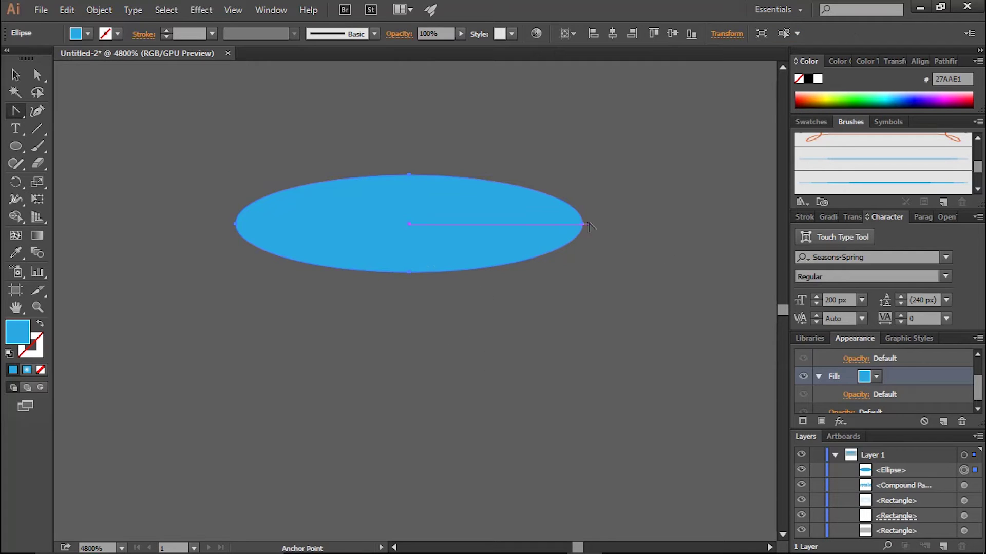
pyautogui.click(583, 224)
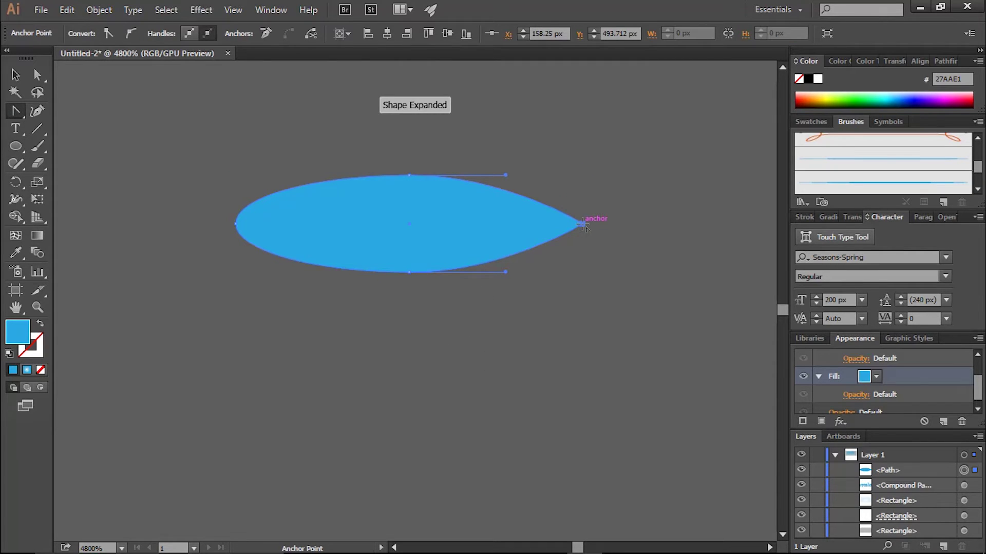
pyautogui.doubleClick(24, 337)
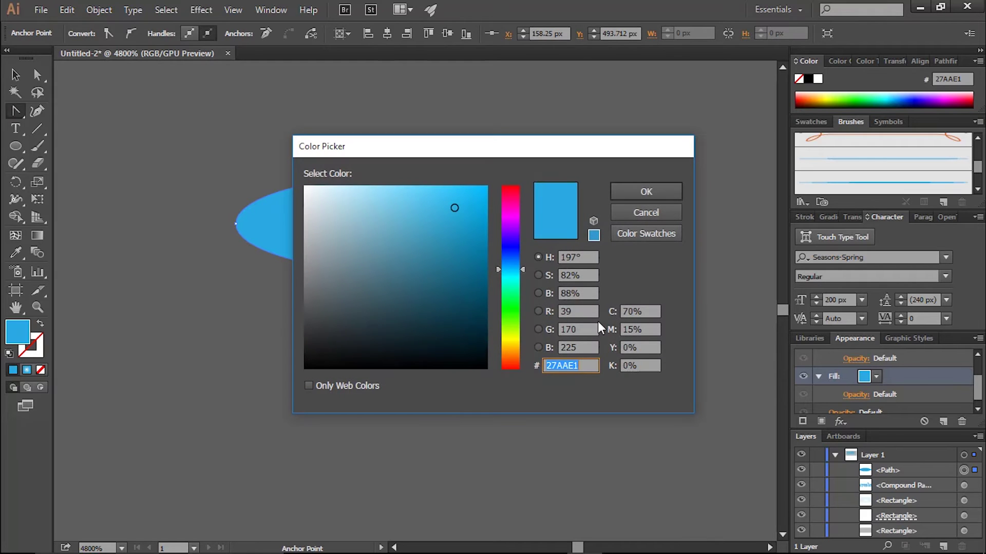
pyautogui.click(617, 191)
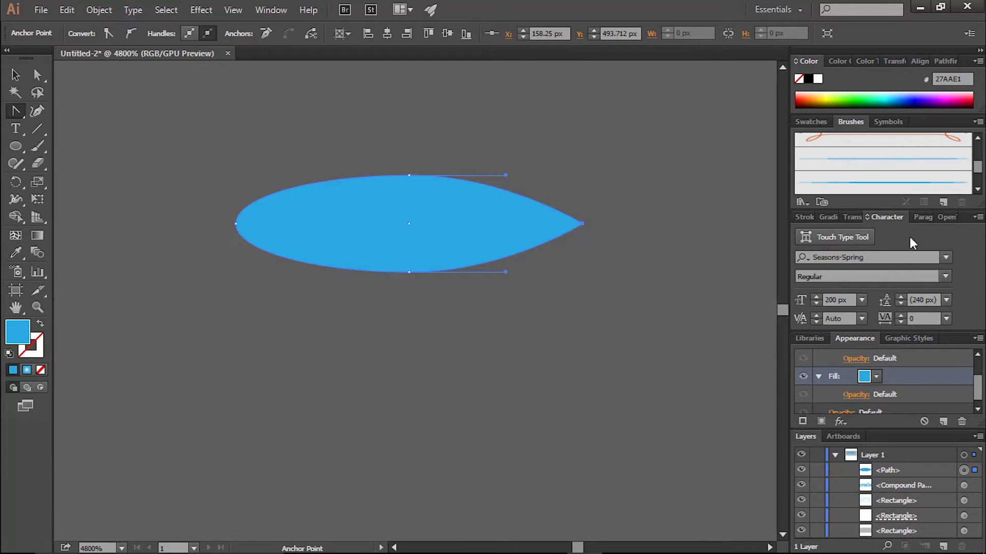
# Step: Save the plumper leaf as right-to-left Art Brush 3
pyautogui.click(943, 201)
pyautogui.click(445, 317)
pyautogui.click(474, 380)
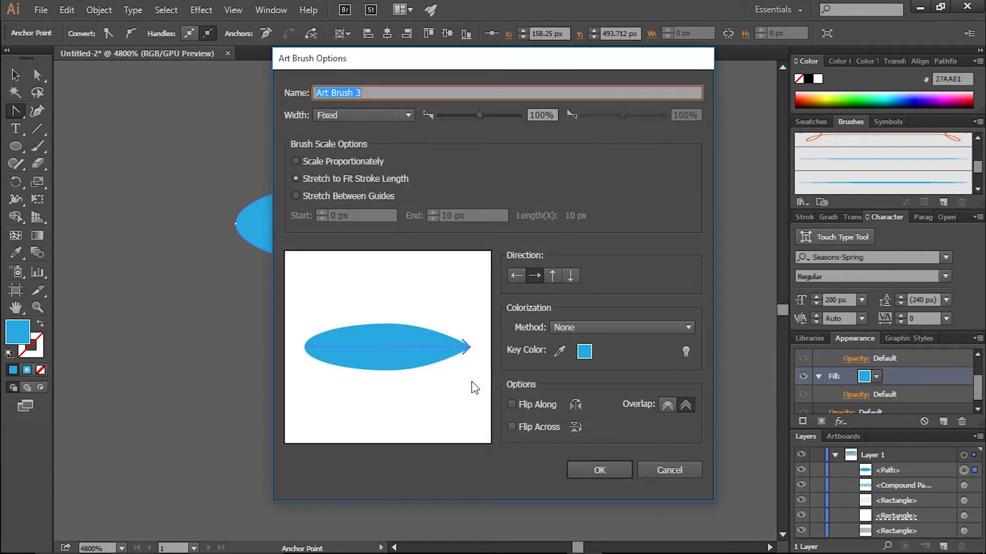
pyautogui.click(517, 277)
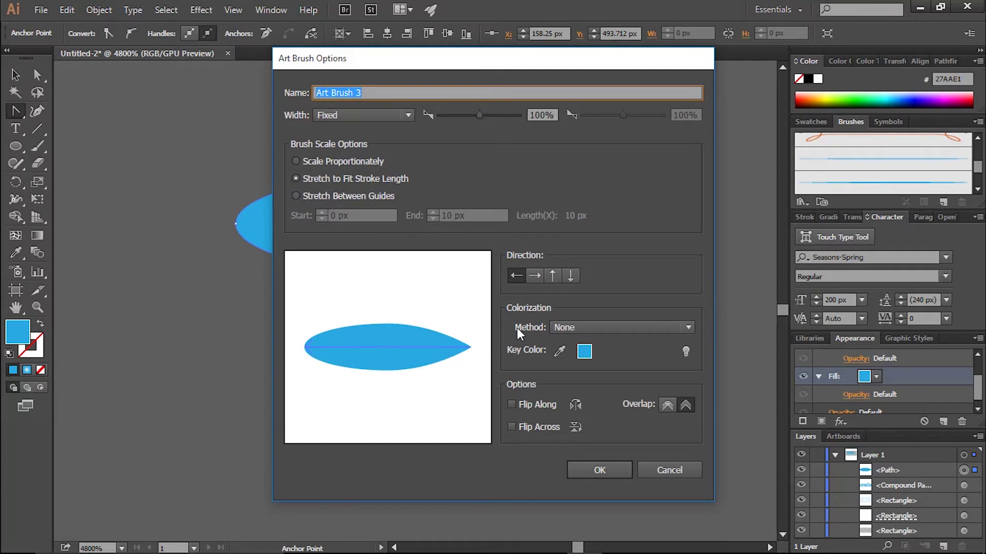
pyautogui.click(608, 473)
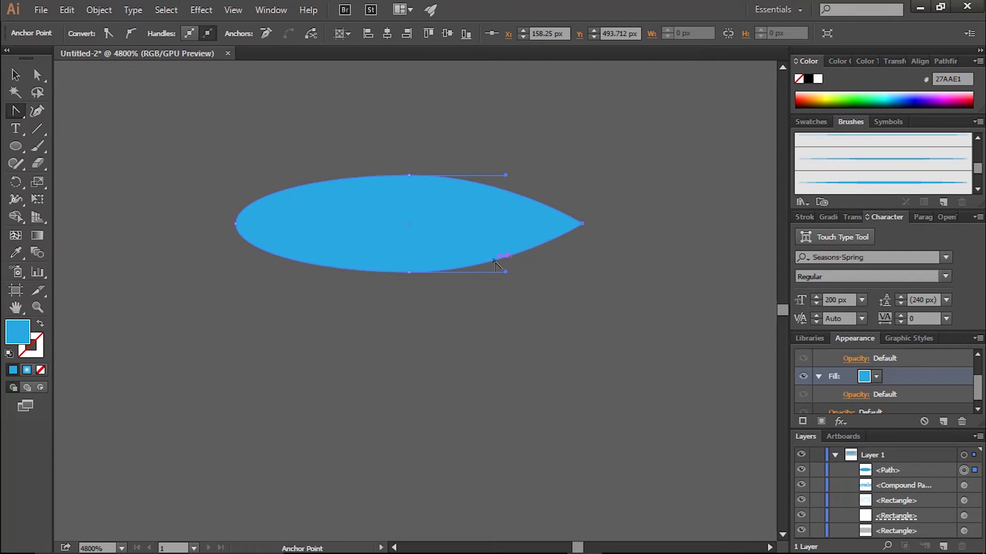
# Step: Replace the old leaf with a 10 × 3.9 px ellipse pointed at its right end
pyautogui.press('v')
pyautogui.press('Delete')
pyautogui.click(15, 146)
pyautogui.click(441, 299)
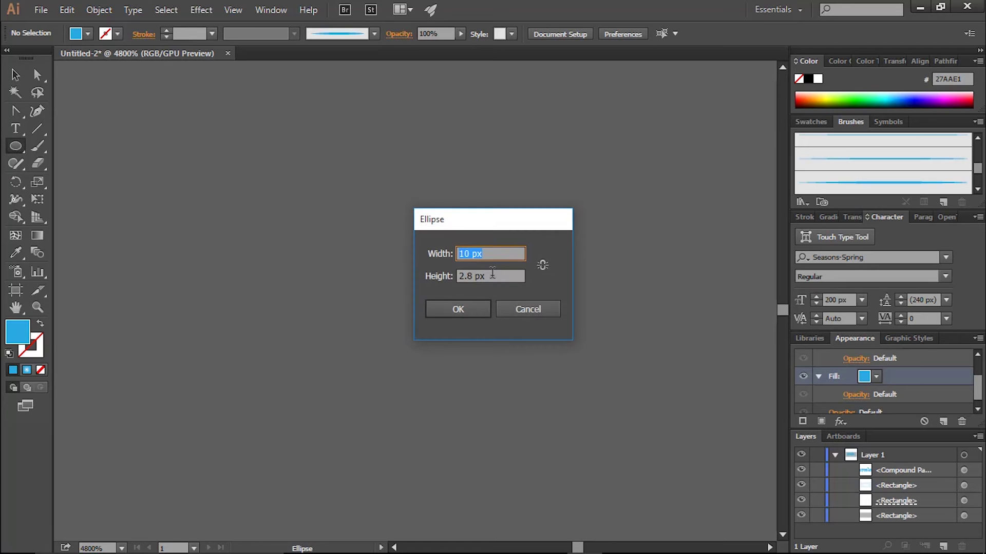
pyautogui.press('Tab')
pyautogui.write('3.9')
pyautogui.click(466, 303)
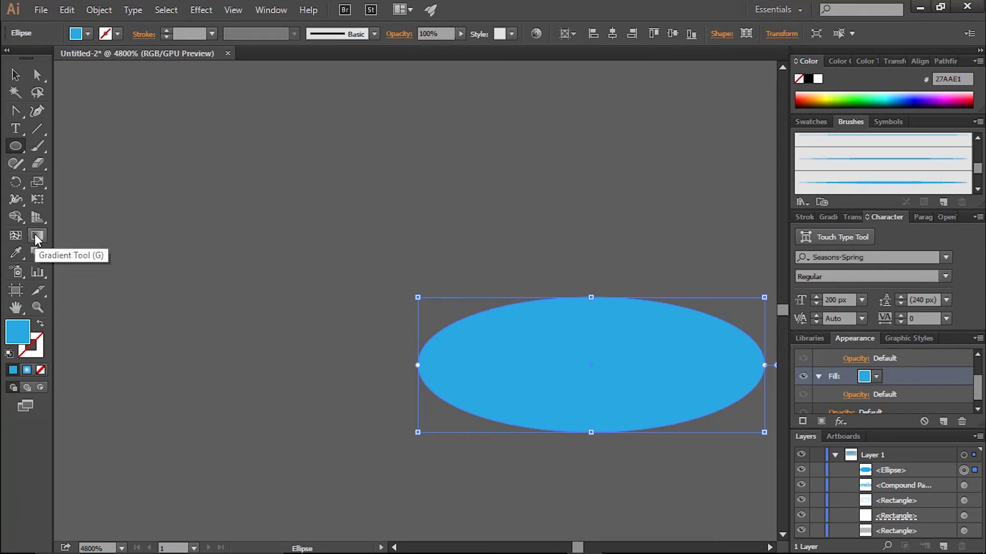
pyautogui.press('a')
pyautogui.click(764, 364)
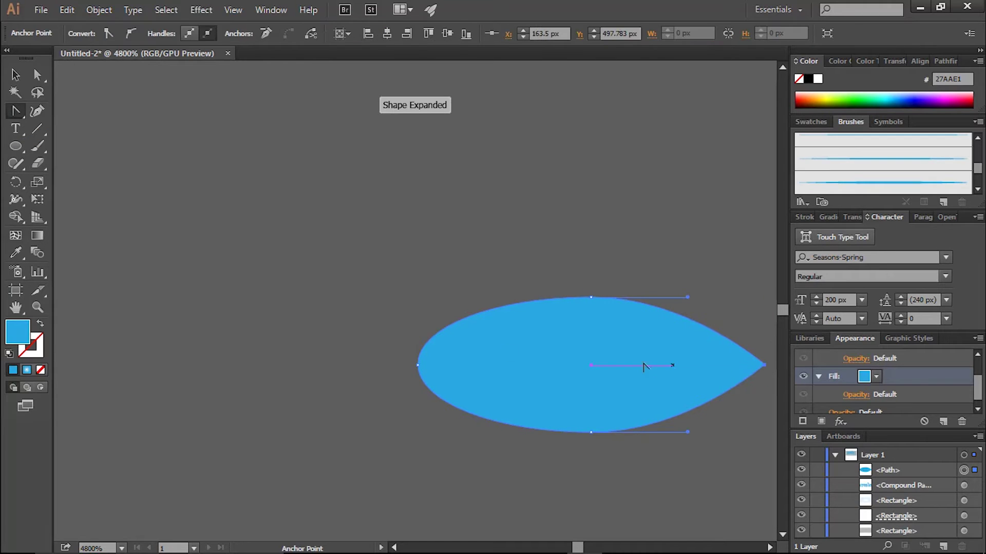
# Step: Fill the leaf with darker blue R 28, G 117, B 188 (1C75BC)
pyautogui.doubleClick(17, 332)
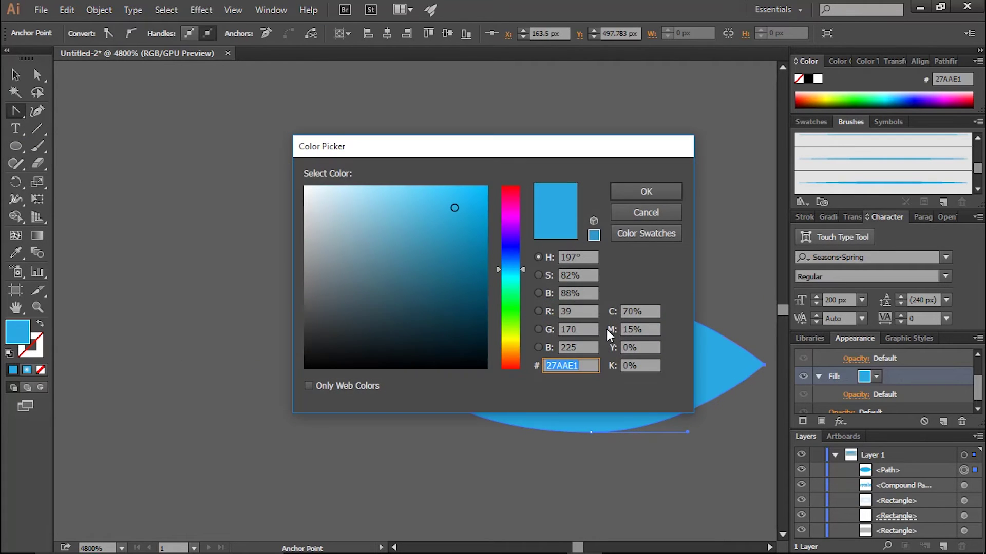
pyautogui.press('Tab')
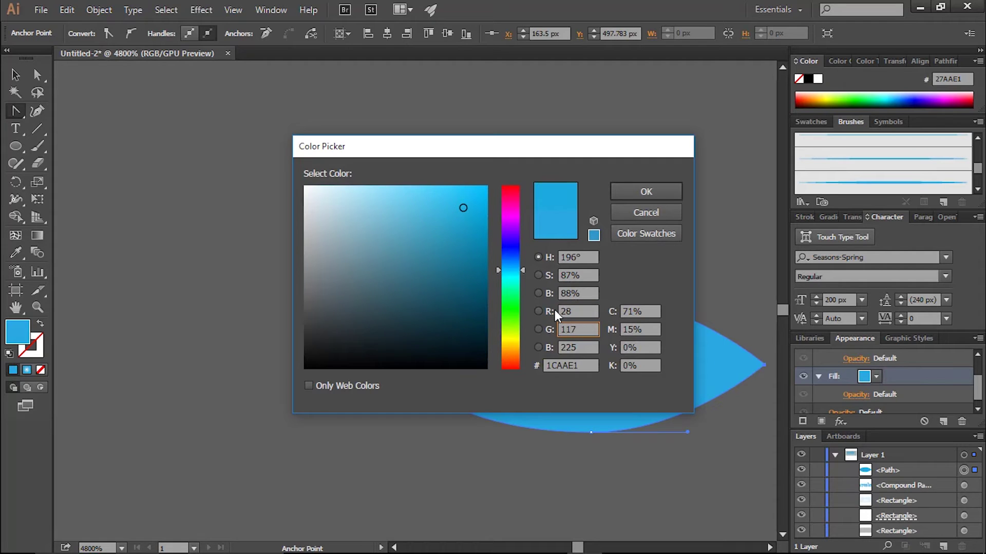
pyautogui.press('Tab')
pyautogui.write('188')
pyautogui.press('Tab')
pyautogui.click(637, 193)
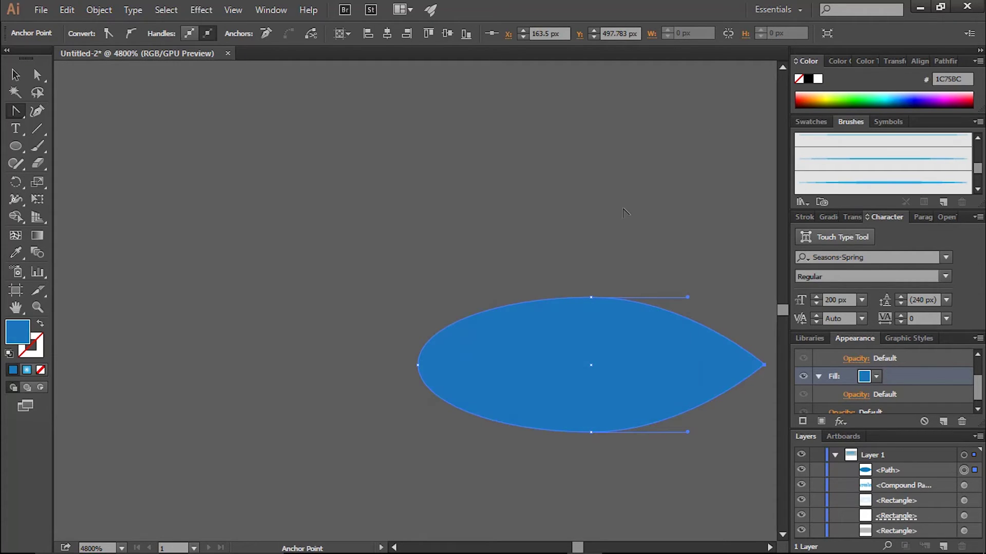
# Step: Save the darker blue leaf as Art Brush 4
pyautogui.click(942, 201)
pyautogui.click(474, 378)
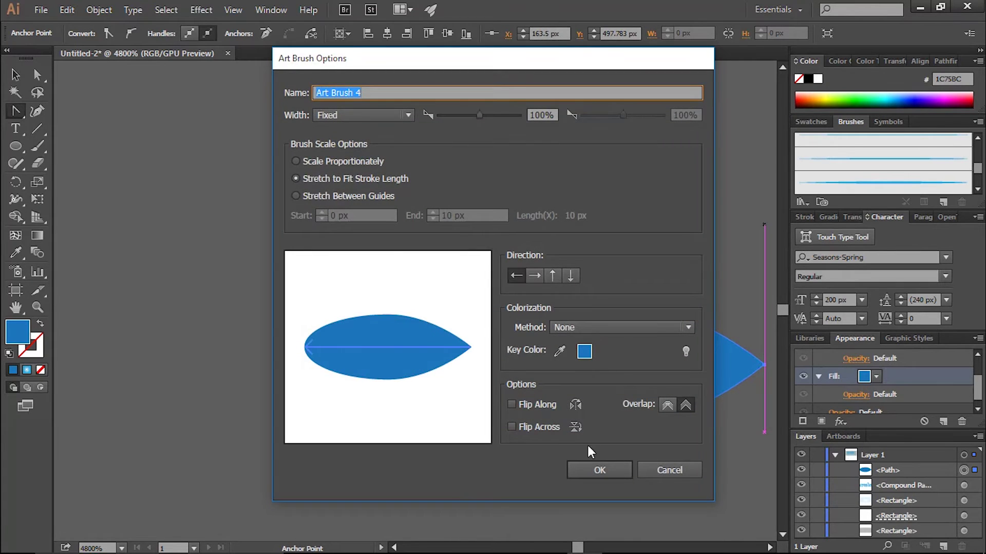
pyautogui.click(599, 470)
pyautogui.click(16, 74)
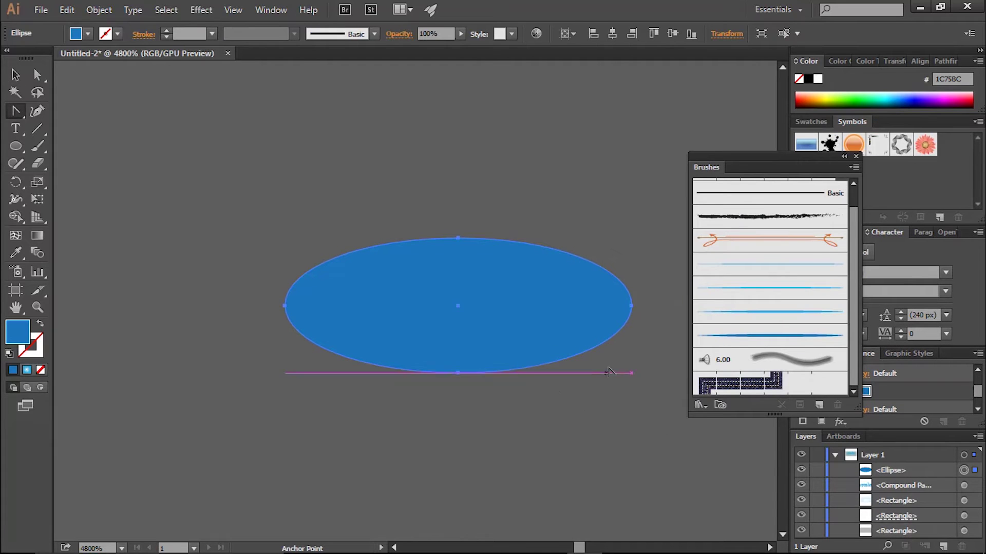
# Step: Turn the selected 1C75BC ellipse into Art Brush 5 with default art brush options
pyautogui.click(819, 404)
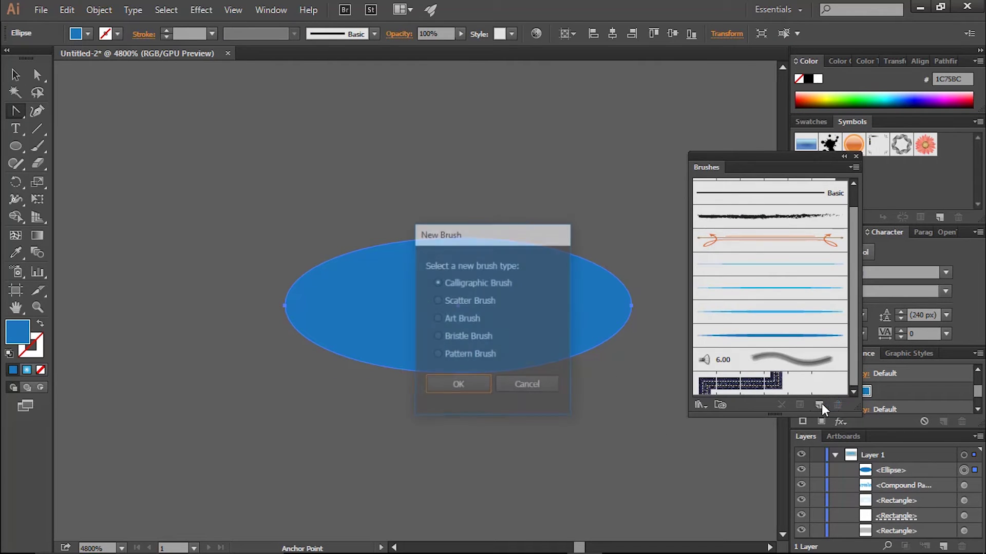
pyautogui.click(465, 322)
pyautogui.click(465, 385)
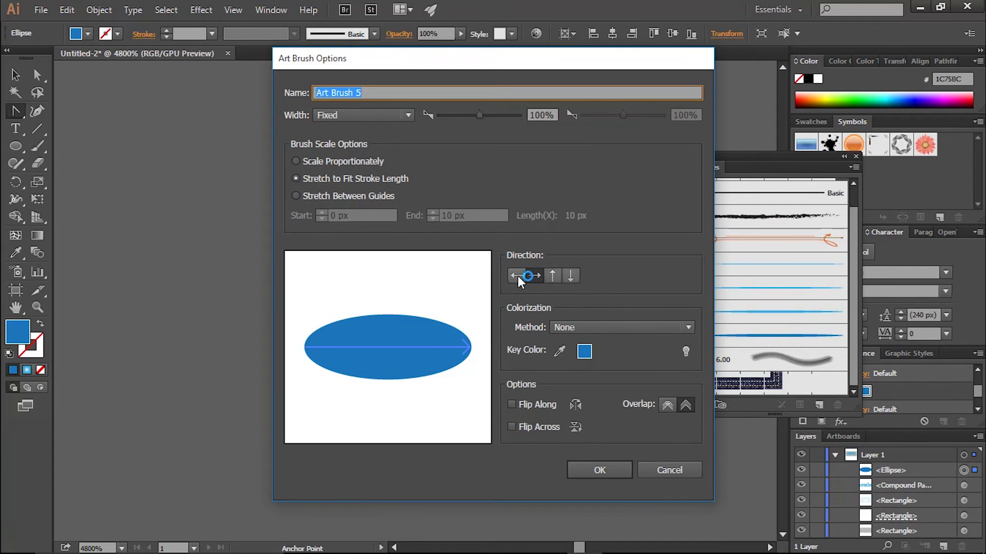
pyautogui.click(602, 470)
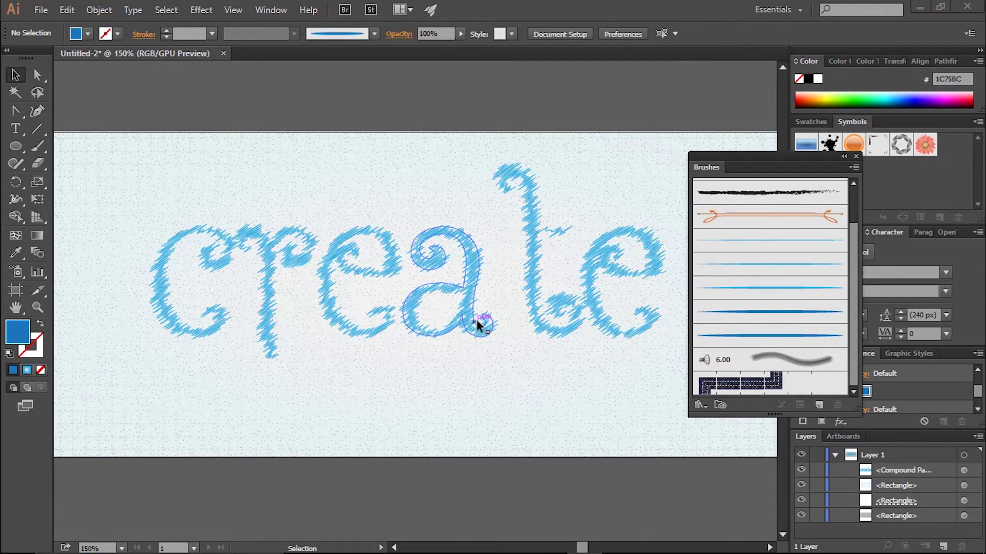
# Step: Brush the create lettering's stroke blue, then add a duplicate stroke with the thin blue brush
pyautogui.click(585, 339)
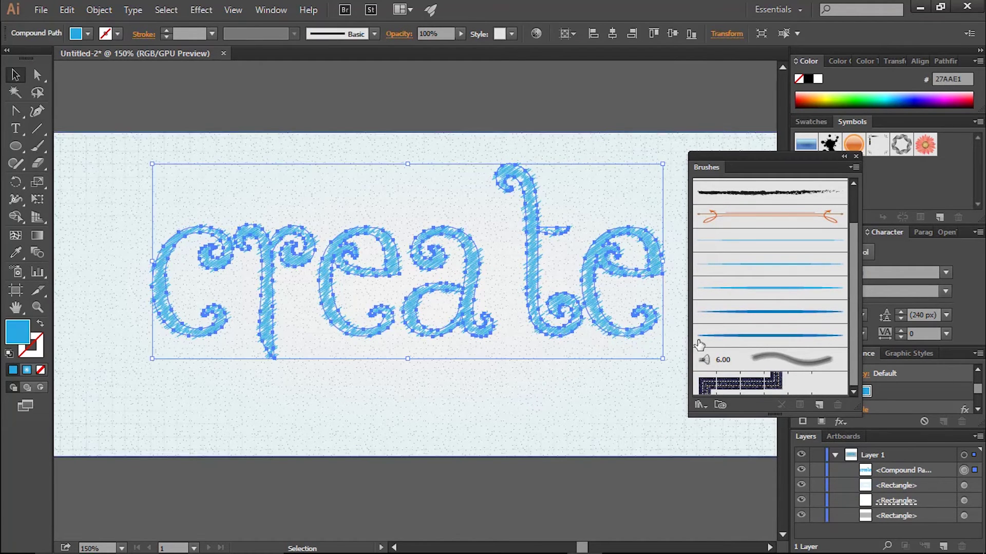
pyautogui.click(761, 317)
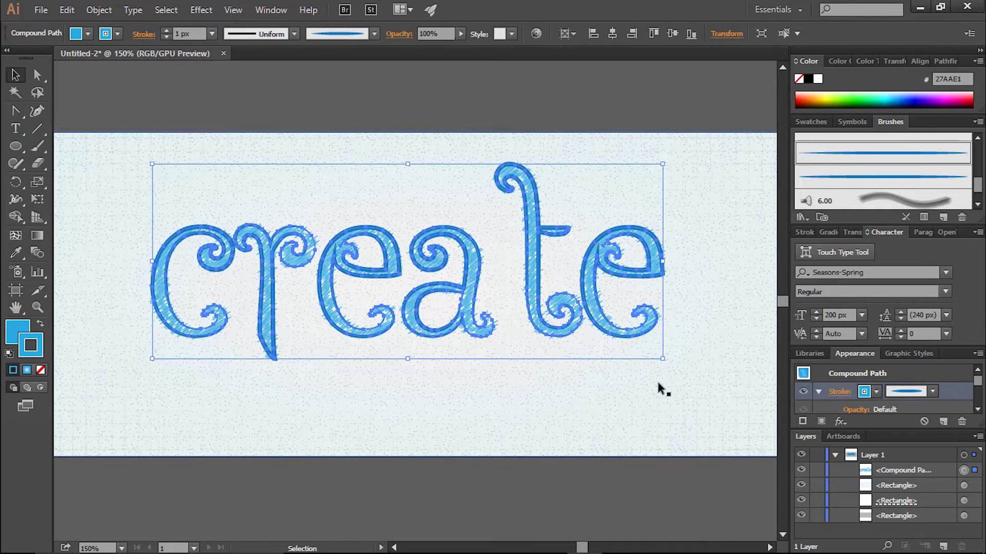
pyautogui.click(943, 421)
pyautogui.click(901, 387)
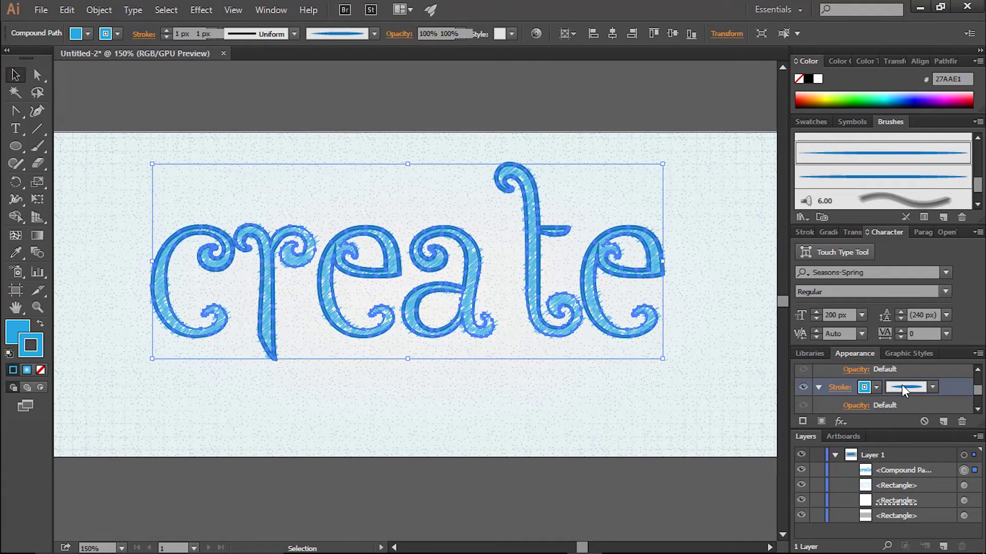
pyautogui.click(932, 388)
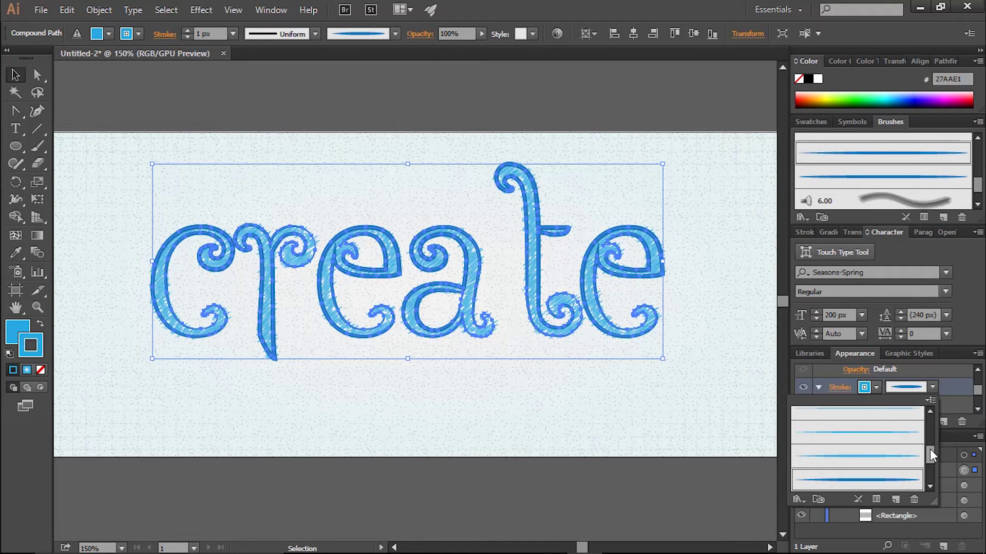
pyautogui.moveTo(929, 448); pyautogui.dragTo(931, 439)
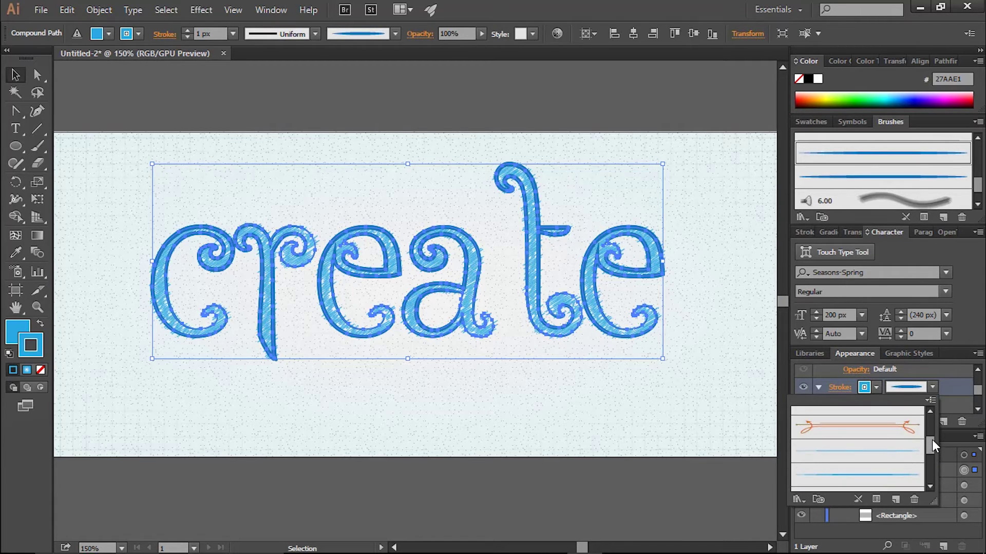
pyautogui.click(878, 452)
pyautogui.click(627, 437)
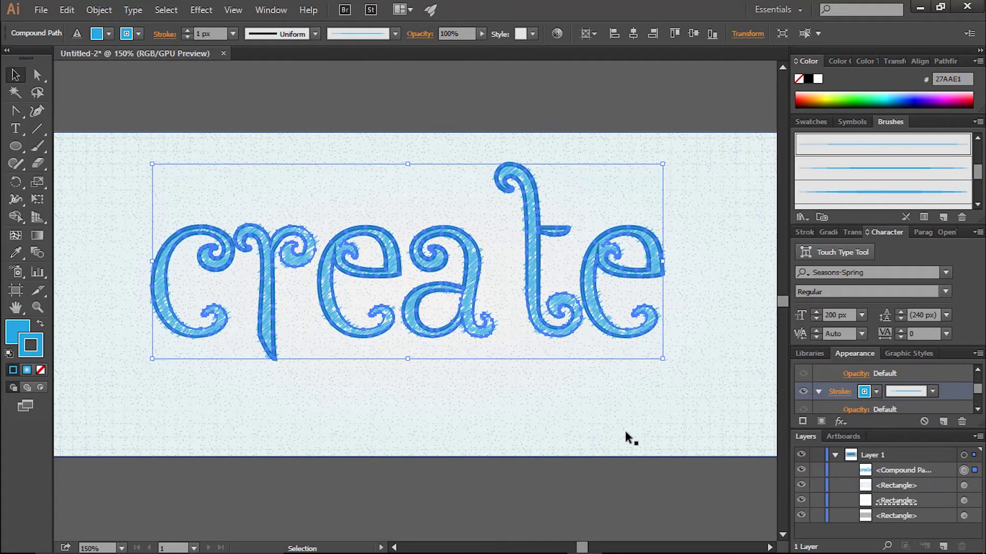
pyautogui.hotkey('ctrl', '+')
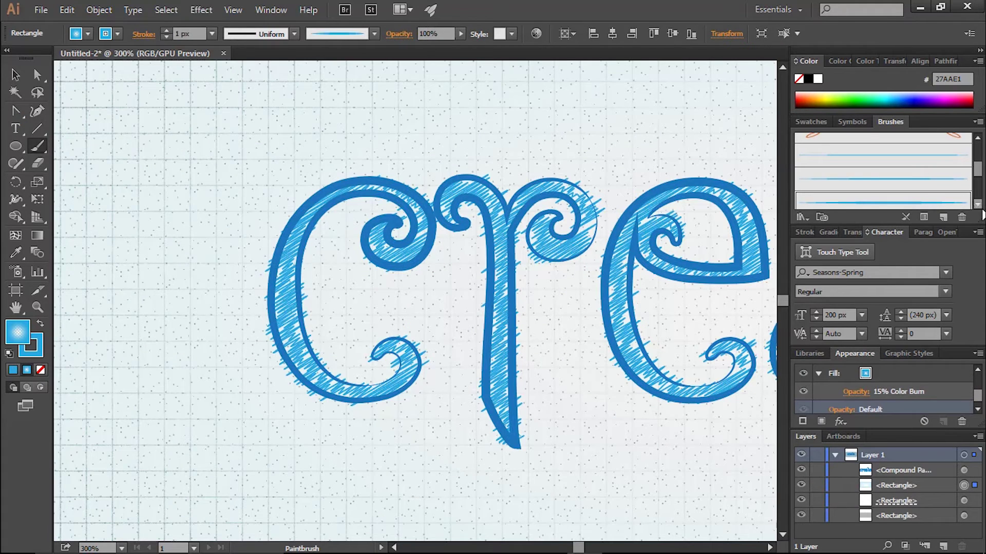
# Step: Paint a dark-blue leaf stroke below the curl of the c
pyautogui.click(977, 203)
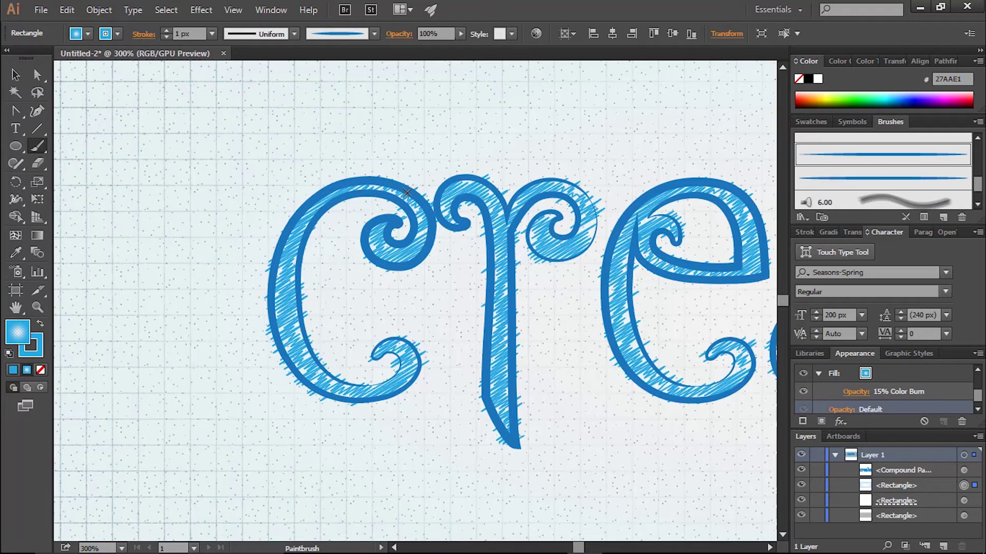
pyautogui.hotkey('ctrl', '+')
pyautogui.hotkey('ctrl', '+')
pyautogui.hotkey('ctrl', '+')
pyautogui.hotkey('ctrl', '+')
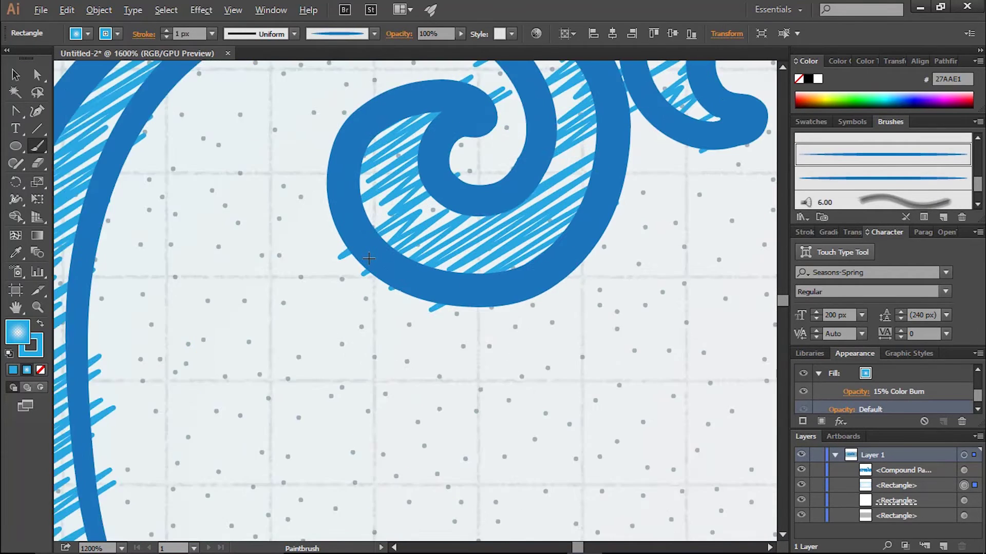
# Step: Add another leaf accent below the c's curl and review it zoomed out
pyautogui.hotkey('ctrl', '+')
pyautogui.moveTo(365, 308); pyautogui.dragTo(368, 331)
pyautogui.hotkey('ctrl', 'z')
pyautogui.hotkey('ctrl', 'shift', 'z')
pyautogui.hotkey('ctrl', 'z')
pyautogui.moveTo(372, 422); pyautogui.dragTo(364, 447)
pyautogui.hotkey('ctrl', 'z')
pyautogui.moveTo(398, 293); pyautogui.dragTo(390, 363)
pyautogui.hotkey('ctrl', 'z')
pyautogui.moveTo(398, 293); pyautogui.dragTo(382, 411)
pyautogui.hotkey('ctrl', '-')
pyautogui.hotkey('ctrl', '-')
pyautogui.hotkey('ctrl', '-')
pyautogui.scroll(-3, 420, 406)
pyautogui.press('v')
pyautogui.press('b')
pyautogui.hotkey('ctrl', '+')
pyautogui.hotkey('ctrl', '+')
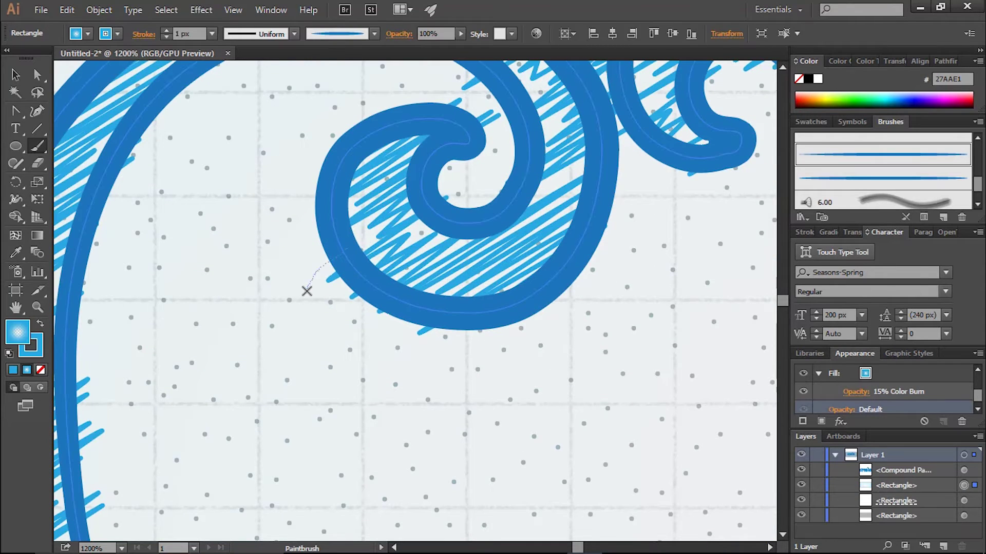
pyautogui.moveTo(377, 330); pyautogui.dragTo(366, 403)
pyautogui.hotkey('ctrl', '-')
pyautogui.hotkey('ctrl', '-')
pyautogui.hotkey('ctrl', '-')
pyautogui.hotkey('ctrl', '-')
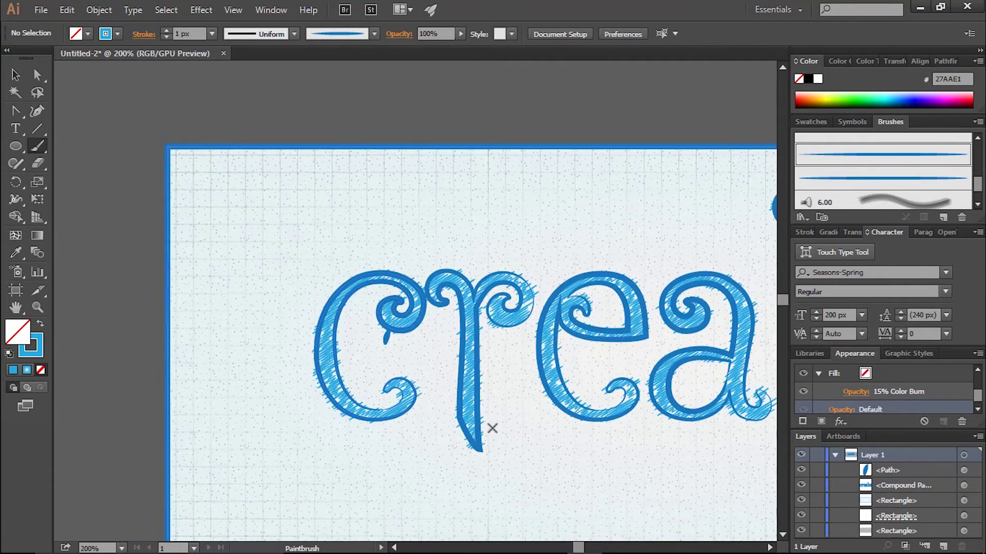
pyautogui.hotkey('ctrl', '+')
pyautogui.hotkey('ctrl', '+')
# Step: Zoom and pan across the lettering to bring the r, e, a, t curls into view
pyautogui.scroll(2, 628, 328)
pyautogui.scroll(2, 616, 324)
pyautogui.scroll(4, 539, 267)
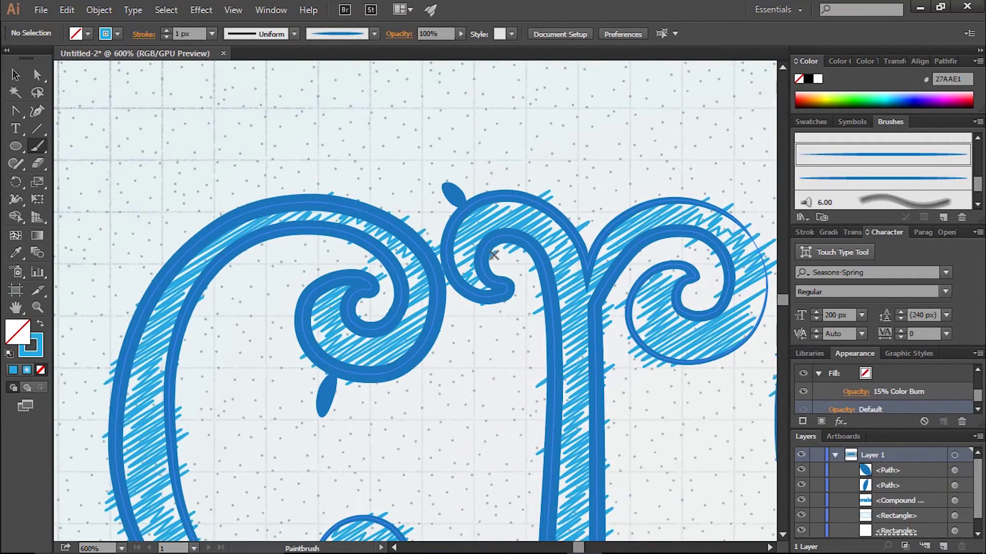
pyautogui.hotkey('ctrl', '-')
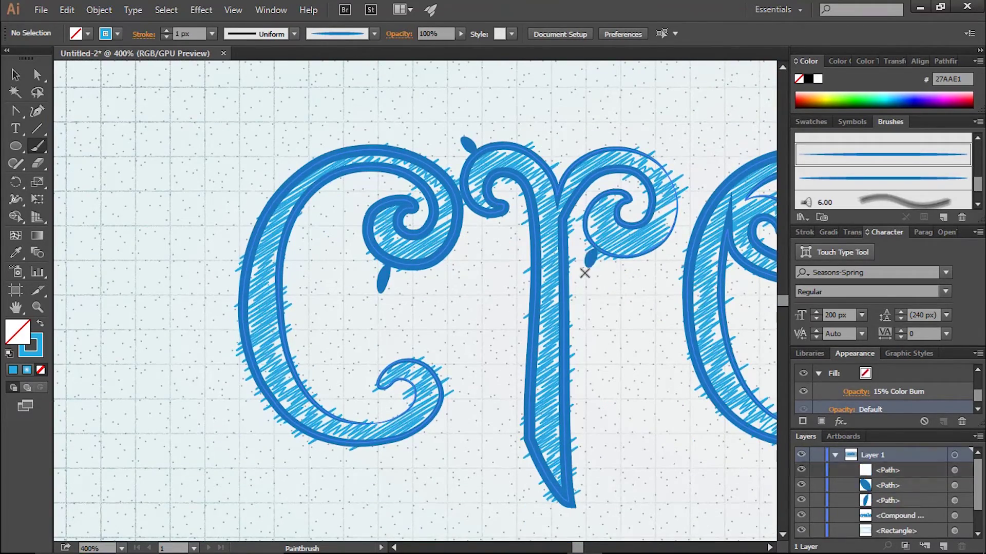
pyautogui.hotkey('ctrl', '-')
pyautogui.hotkey('ctrl', '-')
pyautogui.hotkey('ctrl', '-')
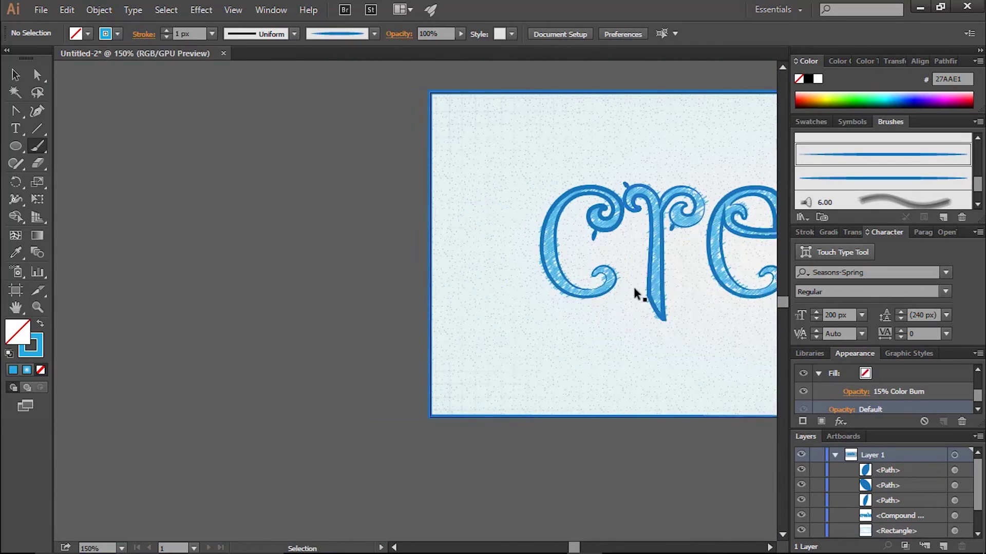
pyautogui.hotkey('ctrl', '+')
pyautogui.hotkey('ctrl', '+')
pyautogui.hotkey('ctrl', '+')
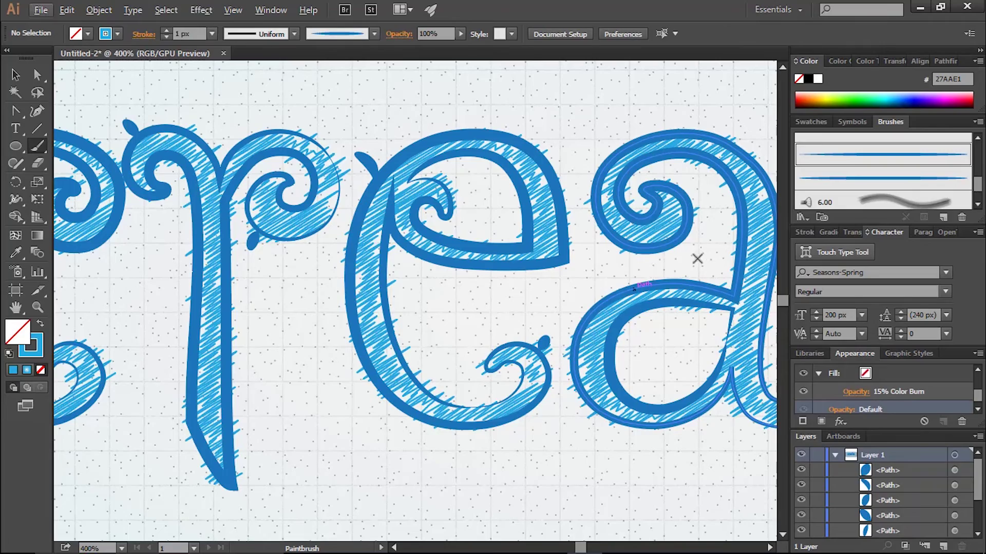
pyautogui.hotkey('ctrl', '-')
pyautogui.moveTo(709, 231); pyautogui.dragTo(488, 230)
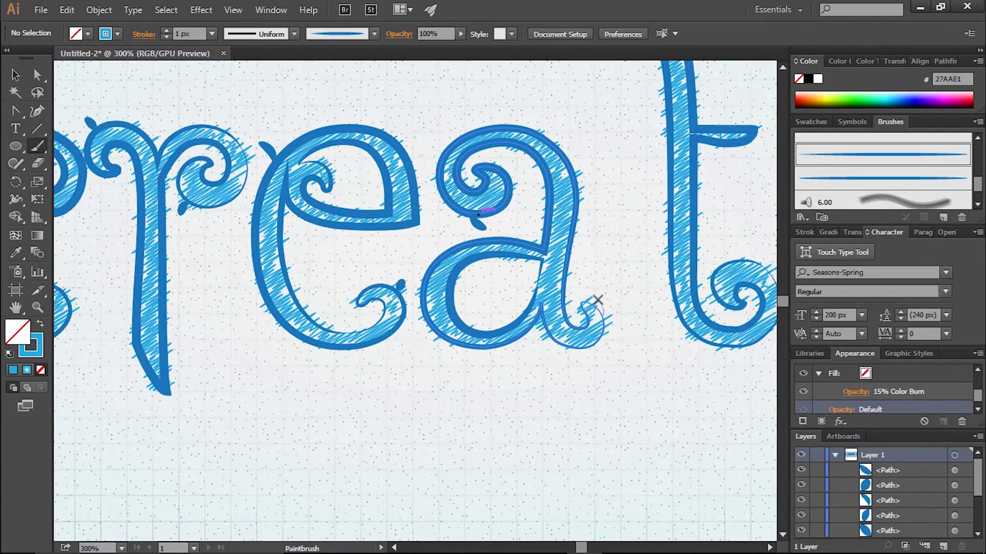
pyautogui.scroll(3, 614, 221)
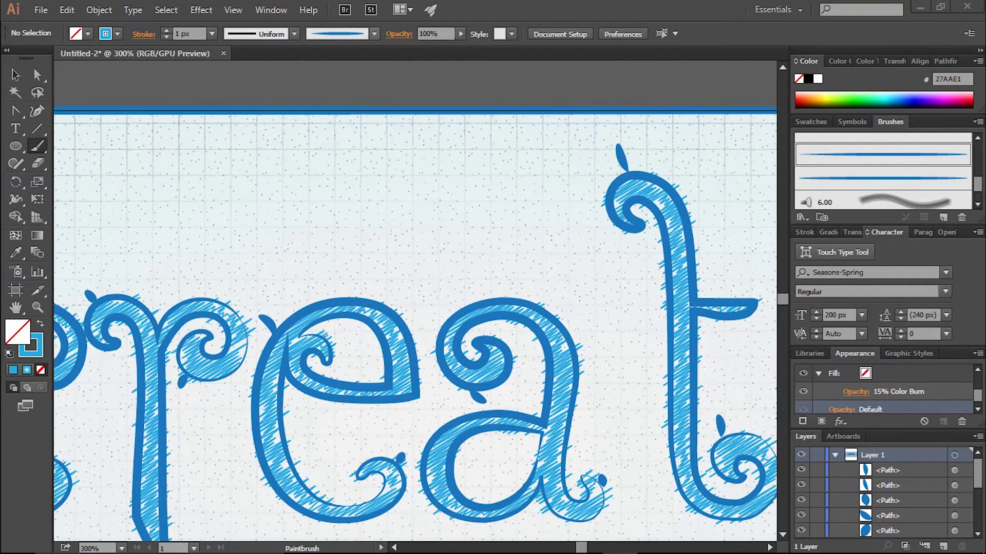
# Step: Pick a different brush from the Control bar brush list for the light-blue leaves
pyautogui.click(374, 33)
pyautogui.click(374, 58)
pyautogui.click(298, 65)
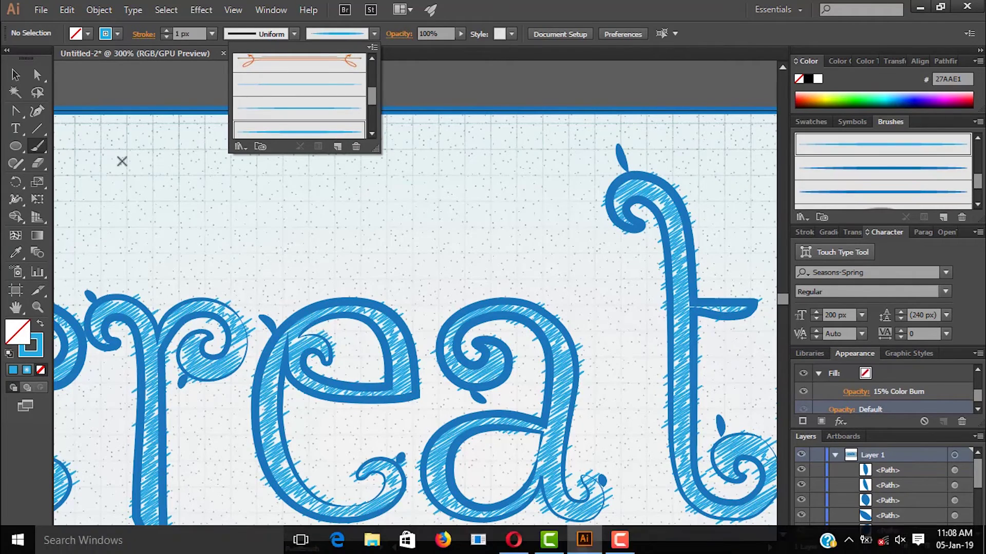
pyautogui.click(248, 277)
pyautogui.hscroll(-5, 301, 398)
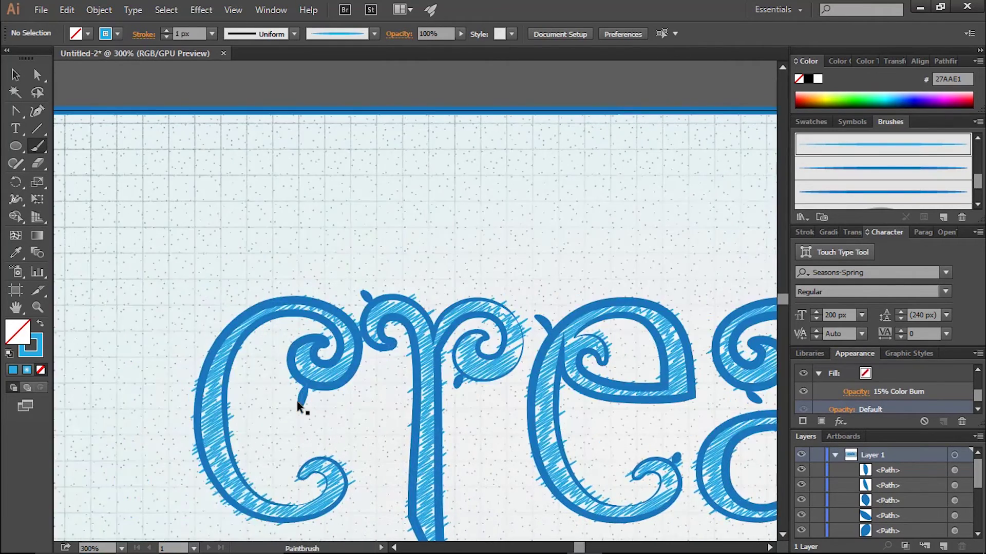
pyautogui.scroll(6, 301, 399)
# Step: Paint light-blue leaves beside the first dark leaf and on the r's curl
pyautogui.moveTo(291, 136); pyautogui.dragTo(310, 290)
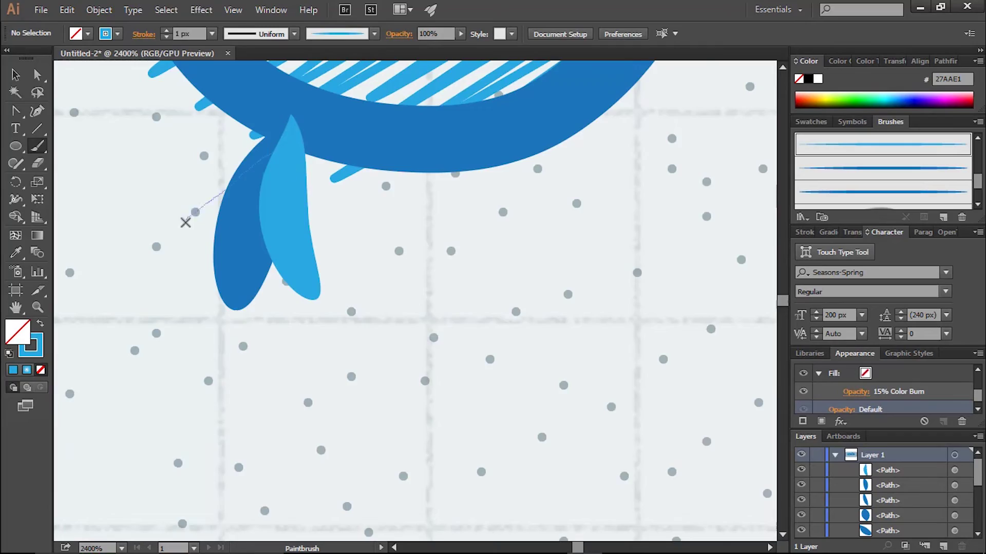
pyautogui.scroll(-3, 464, 218)
pyautogui.scroll(-3, 467, 93)
pyautogui.scroll(6, 459, 147)
pyautogui.scroll(2, 413, 308)
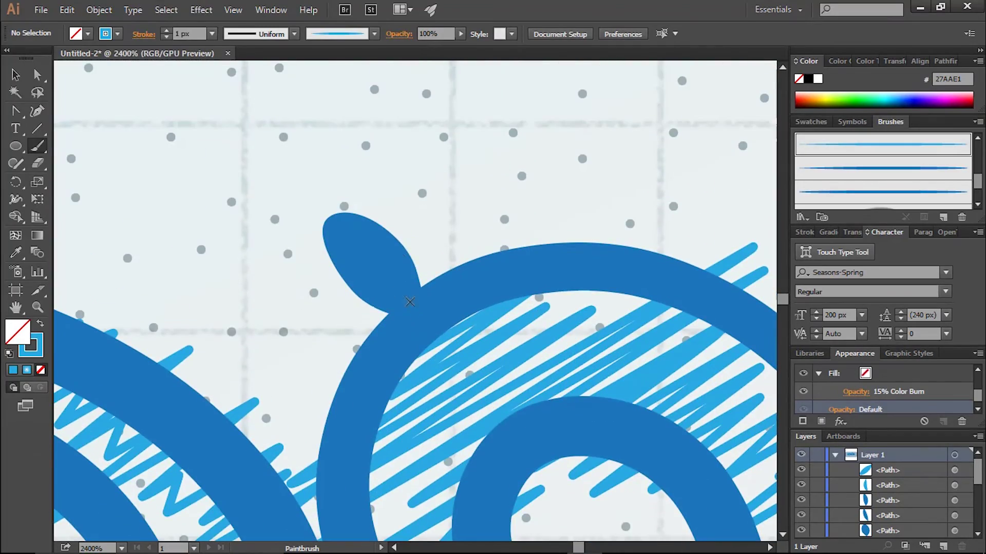
pyautogui.moveTo(406, 129); pyautogui.dragTo(406, 304)
pyautogui.scroll(-3, 261, 252)
pyautogui.scroll(-3, 262, 252)
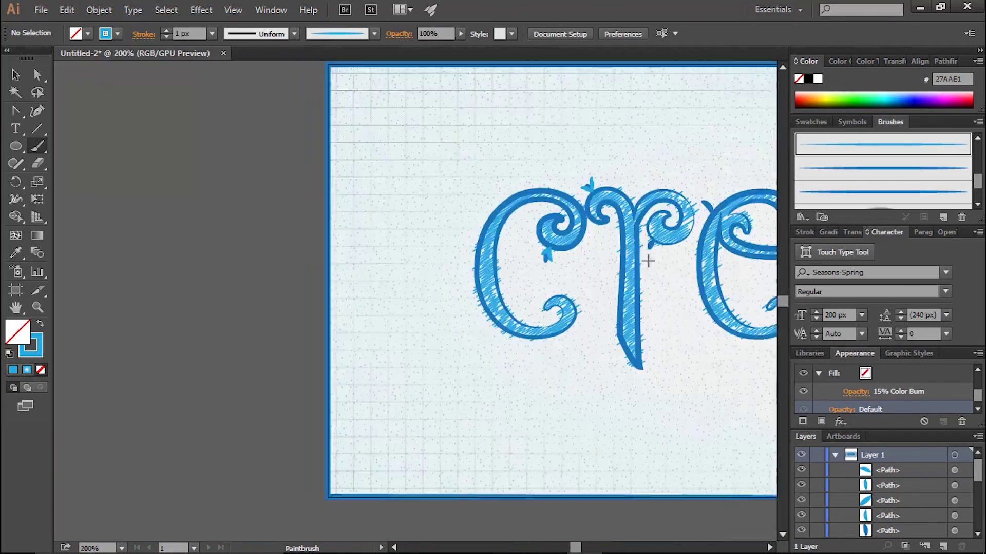
pyautogui.scroll(4, 645, 257)
pyautogui.scroll(2, 420, 333)
pyautogui.scroll(-3, 421, 333)
# Step: Paint further light-blue leaf strokes on the neighbouring letter curls
pyautogui.moveTo(396, 386); pyautogui.dragTo(403, 226)
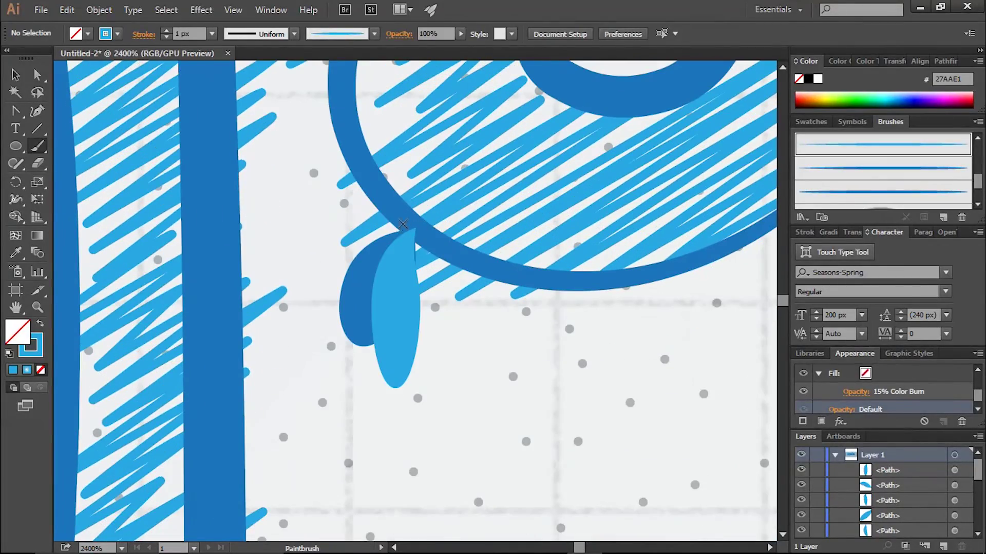
pyautogui.scroll(-3, 473, 301)
pyautogui.scroll(3, 406, 257)
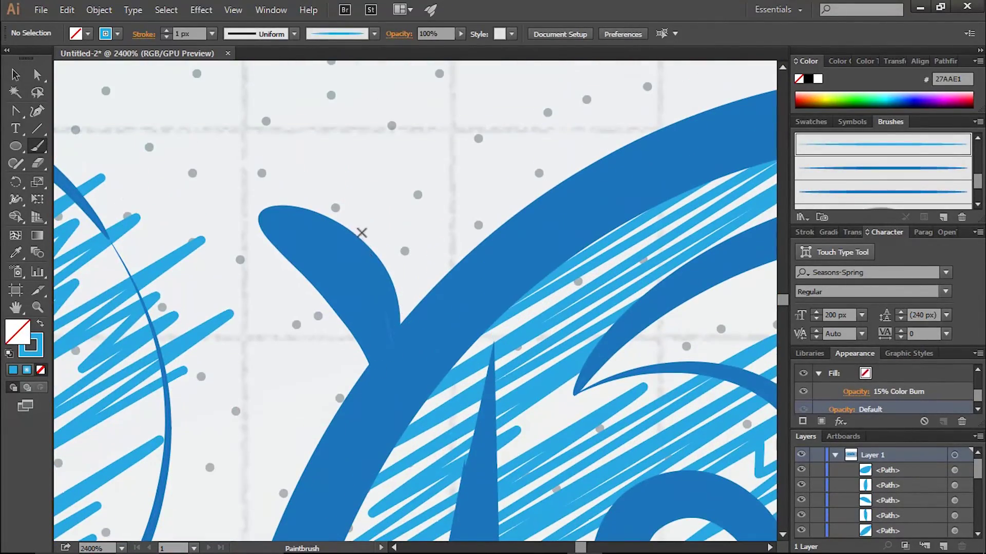
pyautogui.scroll(-3, 231, 274)
pyautogui.scroll(4, 623, 301)
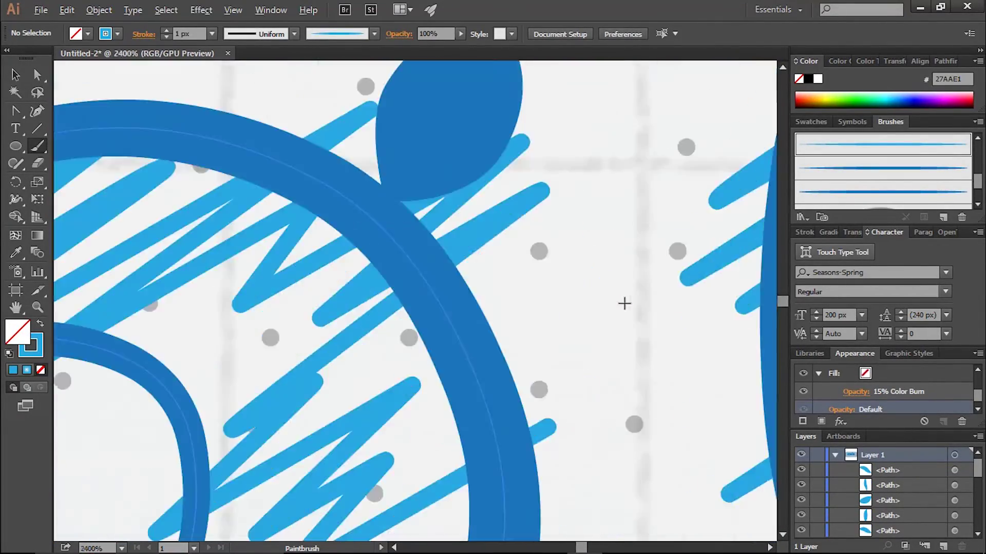
pyautogui.scroll(3, 365, 366)
pyautogui.scroll(-3, 541, 368)
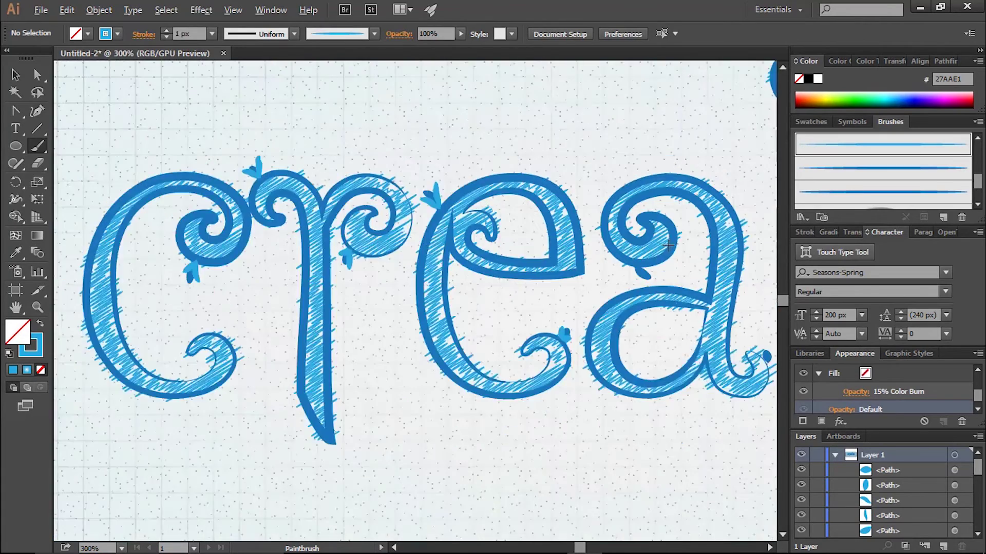
pyautogui.scroll(3, 572, 253)
pyautogui.scroll(2, 571, 253)
pyautogui.moveTo(338, 124); pyautogui.dragTo(324, 309)
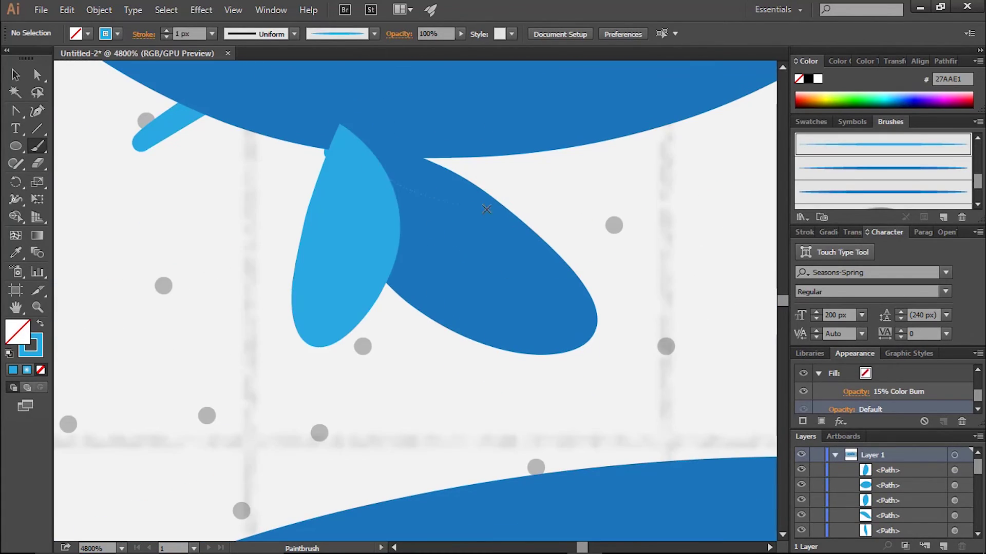
pyautogui.scroll(-3, 618, 247)
pyautogui.scroll(-3, 644, 246)
pyautogui.scroll(-2, 740, 236)
pyautogui.scroll(2, 738, 236)
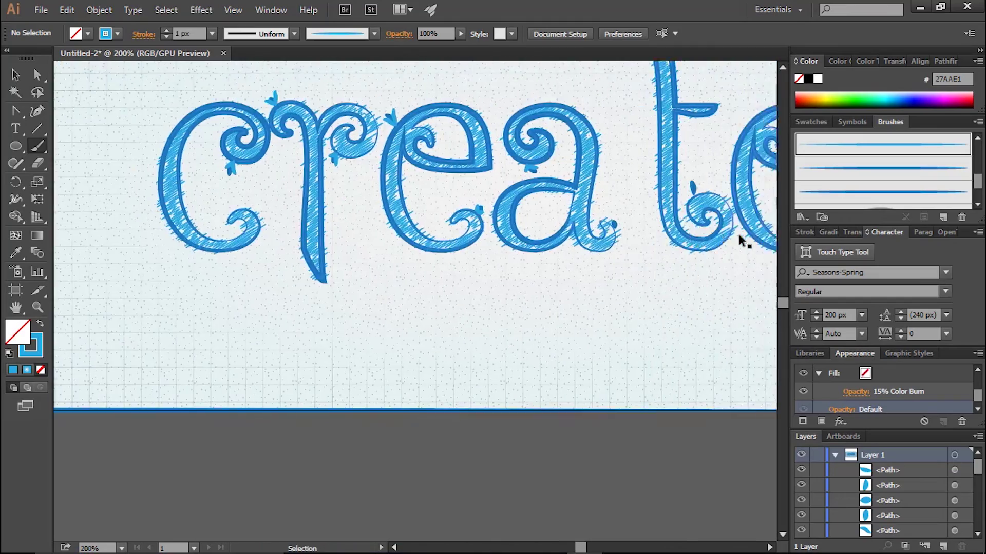
pyautogui.scroll(3, 475, 262)
pyautogui.scroll(2, 420, 299)
pyautogui.scroll(1, 355, 442)
# Step: Add light-blue leaves beside the dark leaves on the t's lower curl
pyautogui.moveTo(354, 443)
pyautogui.mouseDown()
pyautogui.moveTo(319, 402)
pyautogui.moveTo(324, 257)
pyautogui.mouseUp()
pyautogui.scroll(-4, 535, 110)
pyautogui.scroll(3, 469, 155)
pyautogui.scroll(3, 469, 155)
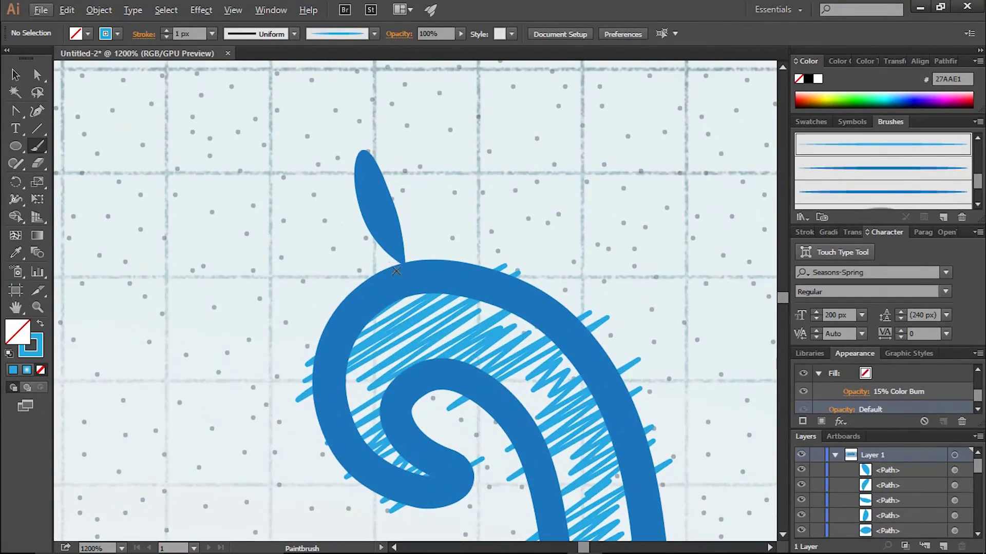
pyautogui.scroll(-2, 328, 210)
pyautogui.scroll(-2, 328, 210)
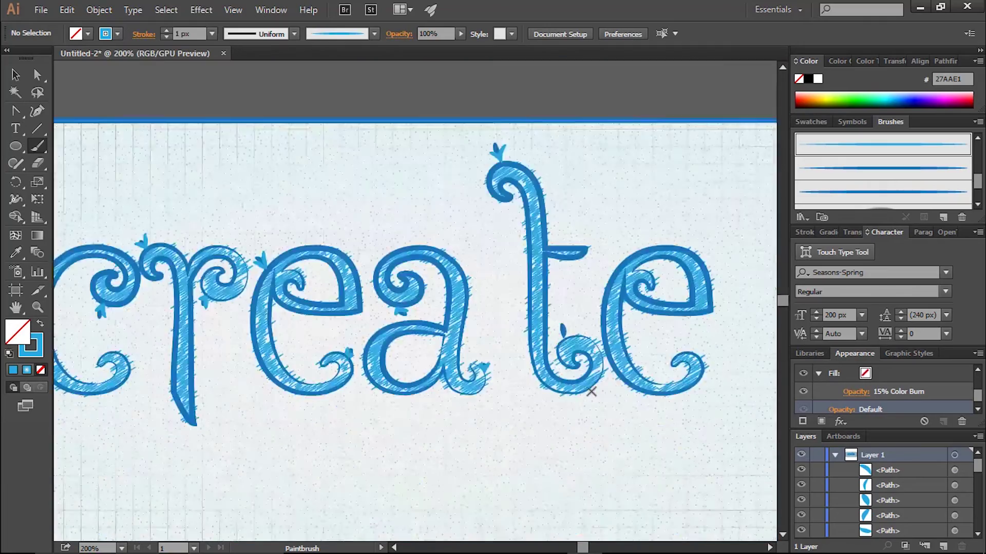
pyautogui.scroll(4, 527, 308)
pyautogui.scroll(1, 285, 300)
pyautogui.moveTo(222, 225); pyautogui.dragTo(334, 190)
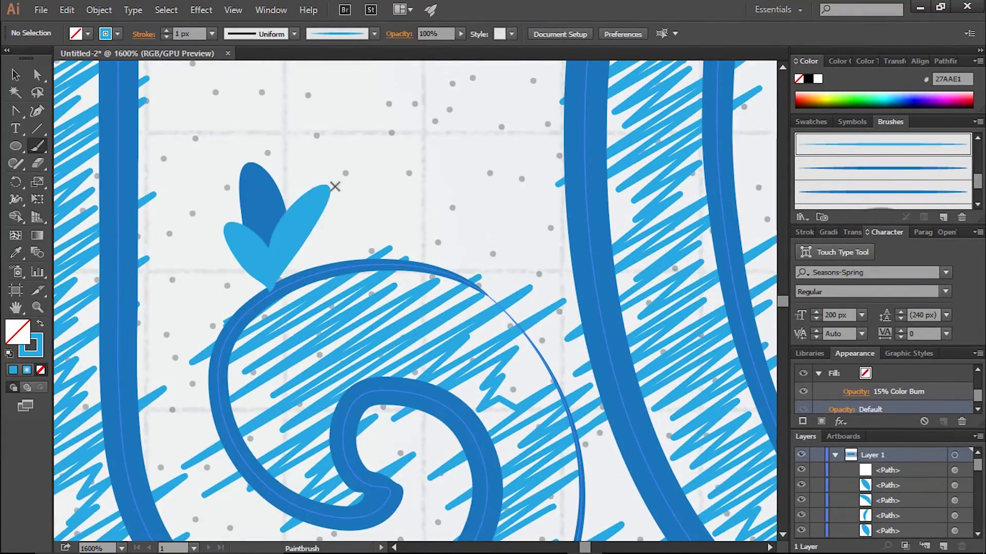
pyautogui.scroll(-3, 334, 189)
pyautogui.scroll(2, 599, 292)
pyautogui.scroll(-1, 602, 294)
pyautogui.scroll(3, 602, 293)
# Step: Switch the paintbrush to the second brush in the brush list
pyautogui.click(374, 34)
pyautogui.click(333, 121)
pyautogui.click(342, 107)
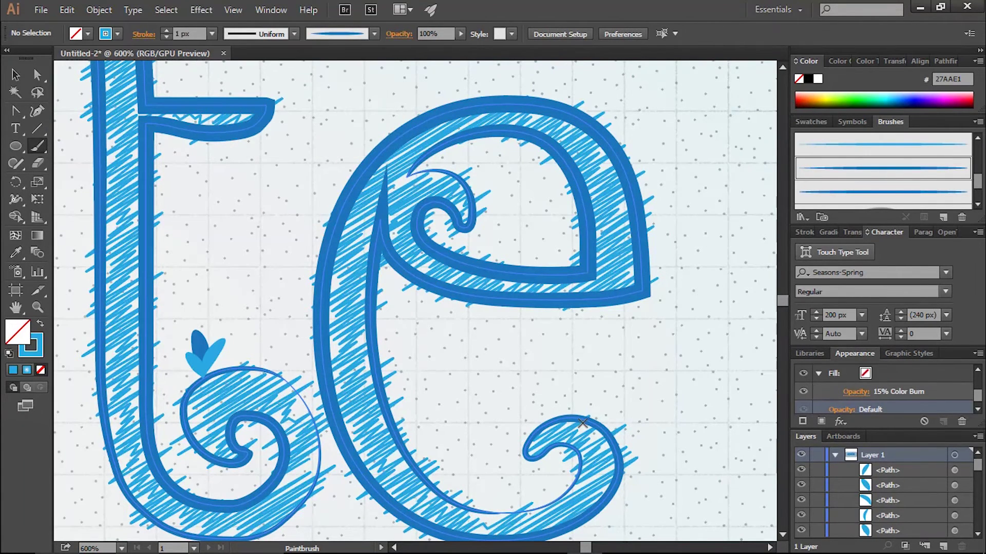
pyautogui.click(355, 35)
pyautogui.scroll(-3, 347, 128)
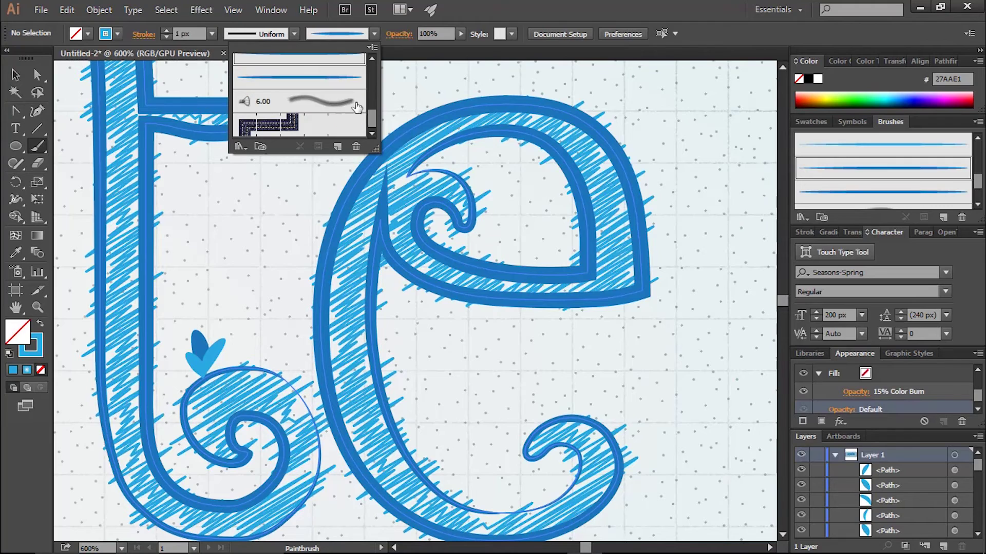
# Step: Undo the stray small leaf stroke and choose a different leaf brush
pyautogui.click(571, 414)
pyautogui.hotkey('ctrl', 'z')
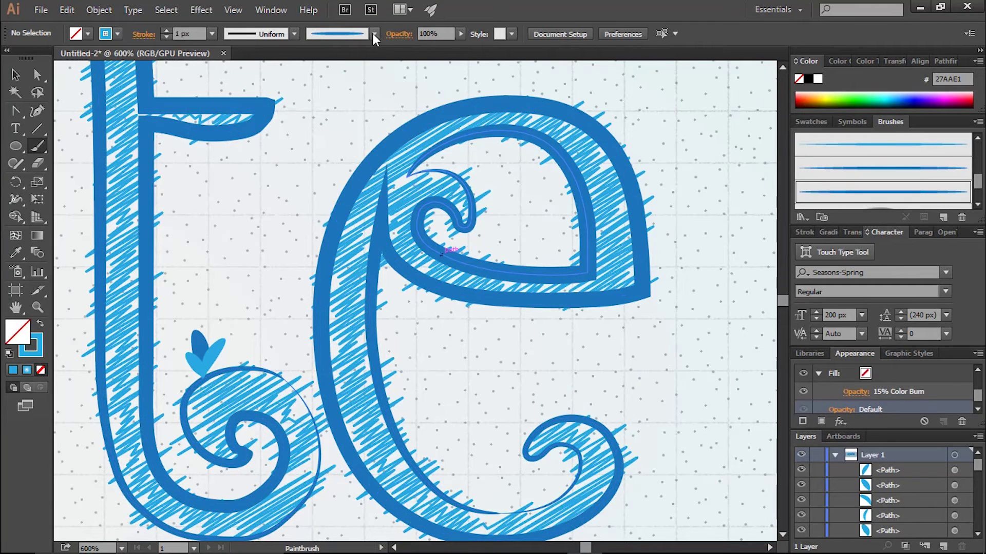
pyautogui.click(375, 34)
pyautogui.click(299, 67)
pyautogui.click(563, 392)
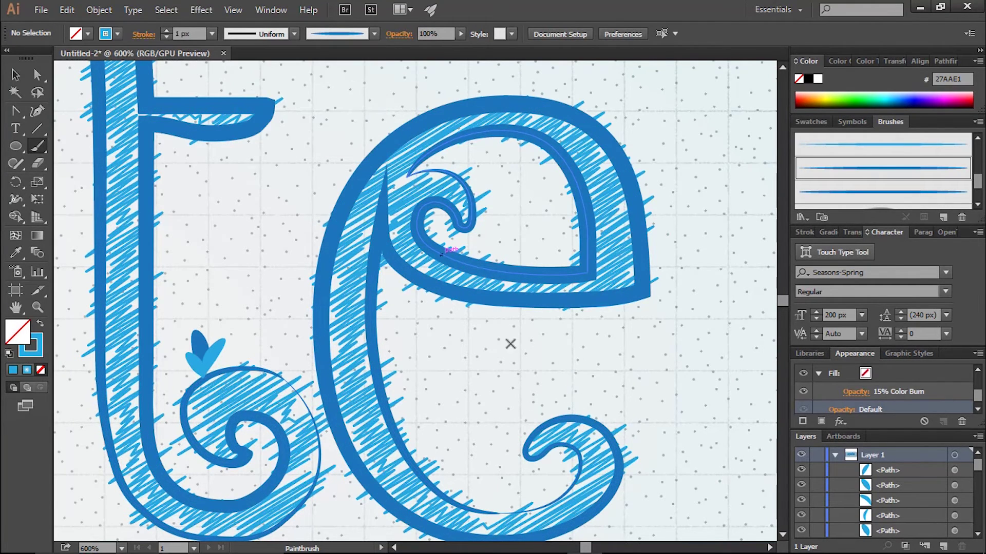
pyautogui.scroll(-2, 549, 411)
# Step: Paint a light-blue leaf beside the leaf on the final e's tail curl
pyautogui.click(375, 34)
pyautogui.click(372, 58)
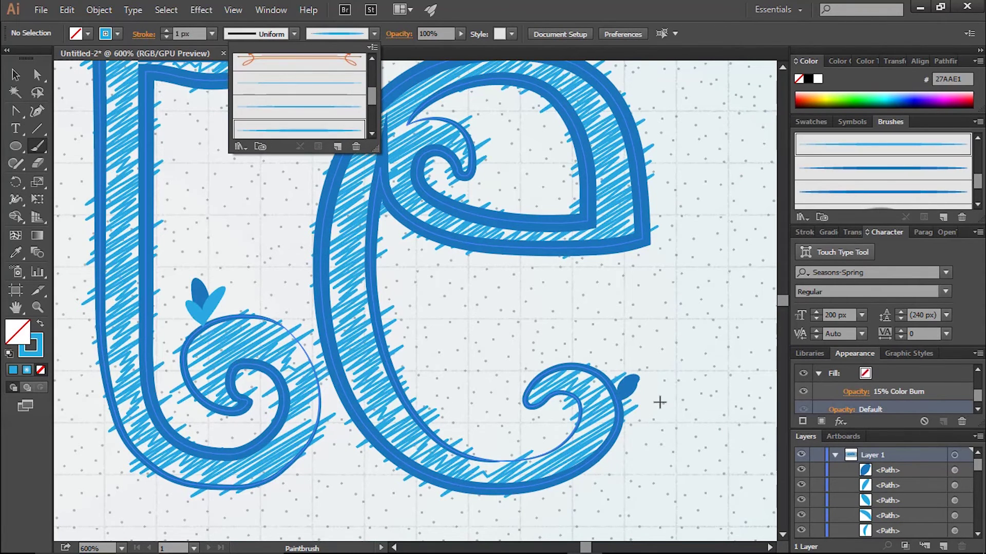
pyautogui.click(630, 405)
pyautogui.scroll(4, 598, 378)
pyautogui.moveTo(547, 280); pyautogui.dragTo(544, 287)
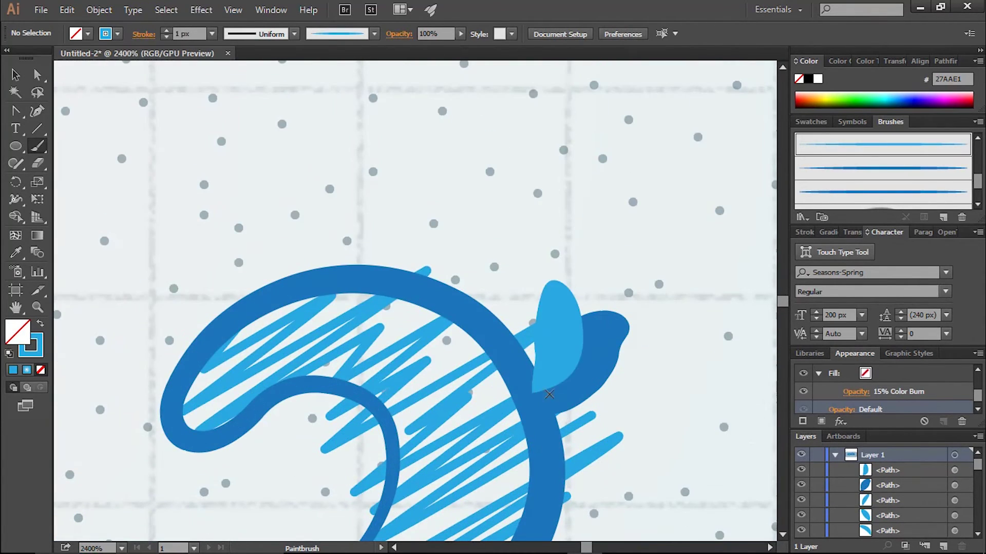
pyautogui.scroll(-10, 636, 411)
pyautogui.scroll(-1, 626, 397)
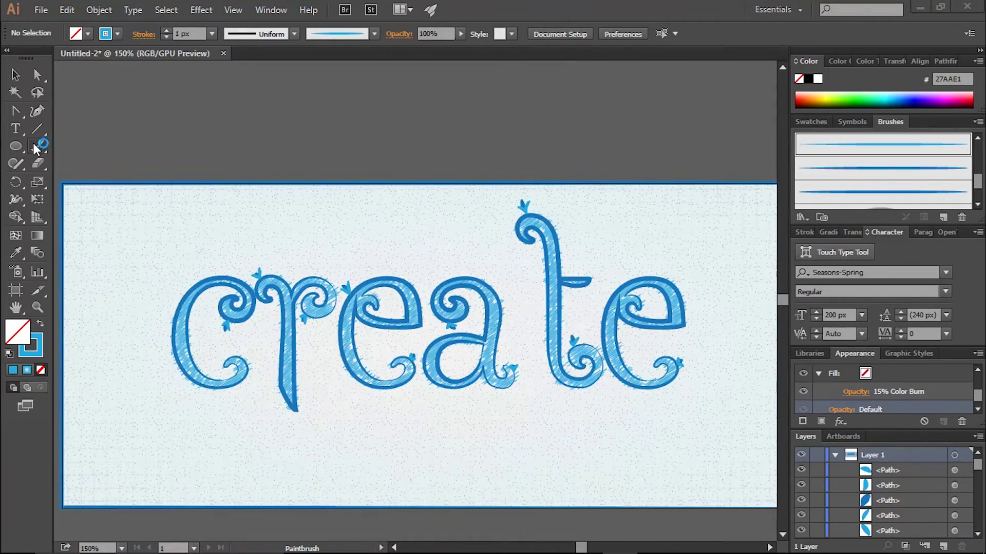
# Step: Scroll across the artwork to check the leaf clusters on every curl of 'create'
pyautogui.click(375, 34)
pyautogui.scroll(8, 184, 343)
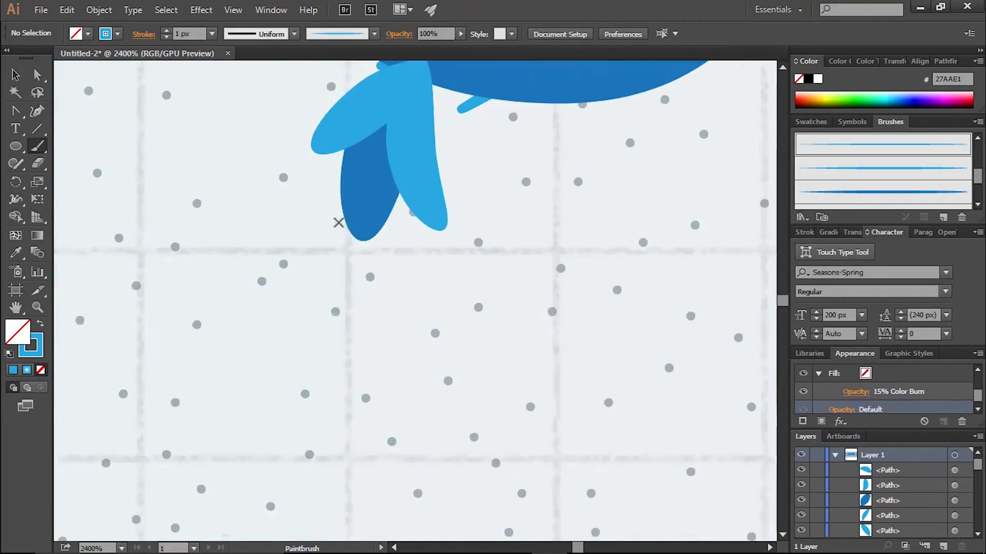
pyautogui.scroll(-3, 405, 402)
pyautogui.scroll(3, 352, 153)
pyautogui.scroll(-3, 412, 313)
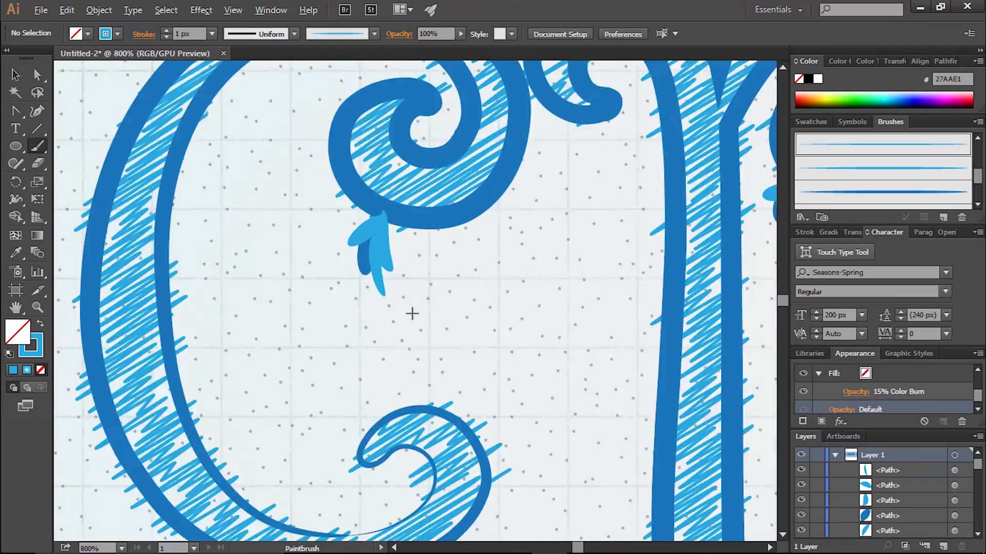
pyautogui.scroll(-1, 506, 171)
pyautogui.scroll(3, 334, 134)
pyautogui.scroll(-3, 590, 292)
pyautogui.scroll(3, 590, 291)
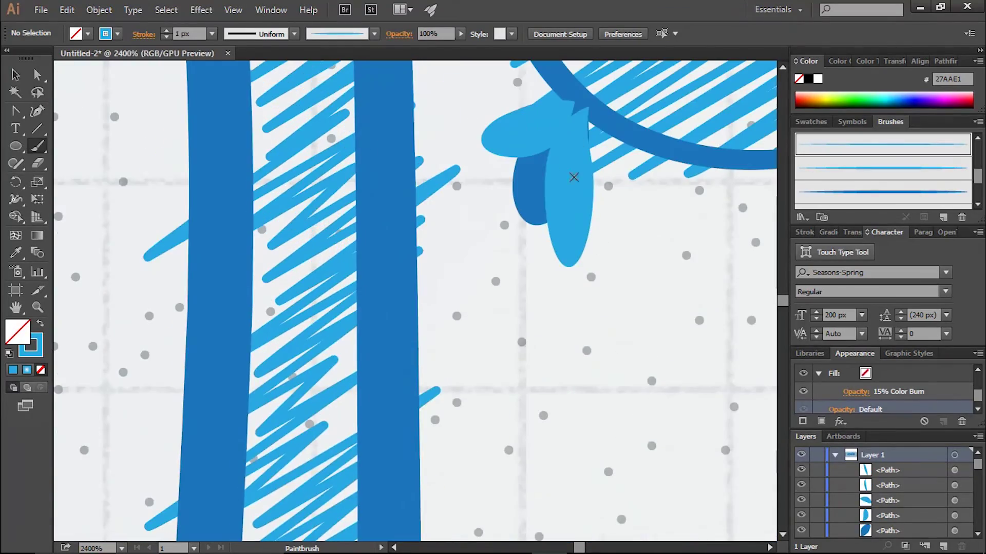
pyautogui.scroll(-3, 486, 201)
pyautogui.scroll(-3, 631, 293)
pyautogui.scroll(3, 719, 222)
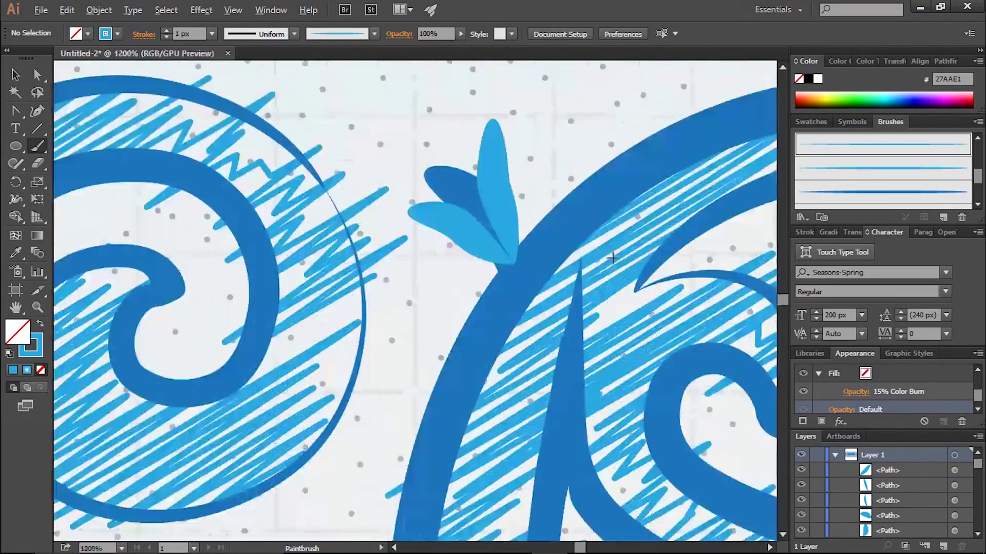
pyautogui.scroll(2, 612, 257)
pyautogui.scroll(-2, 449, 261)
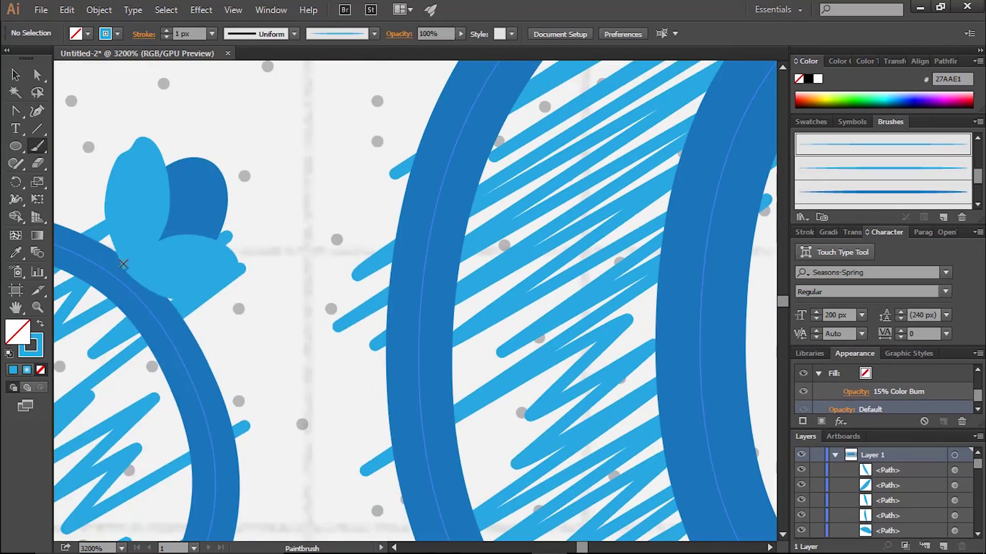
pyautogui.scroll(-2, 441, 225)
pyautogui.scroll(3, 441, 225)
pyautogui.scroll(-2, 341, 184)
pyautogui.scroll(3, 462, 231)
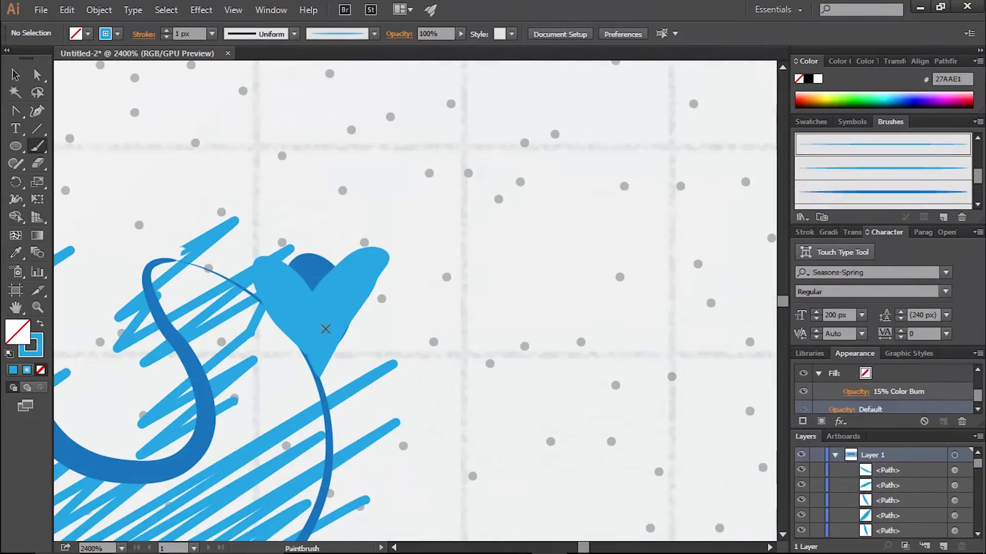
pyautogui.scroll(-2, 515, 266)
pyautogui.scroll(3, 515, 267)
pyautogui.scroll(-2, 502, 189)
pyautogui.scroll(-2, 477, 257)
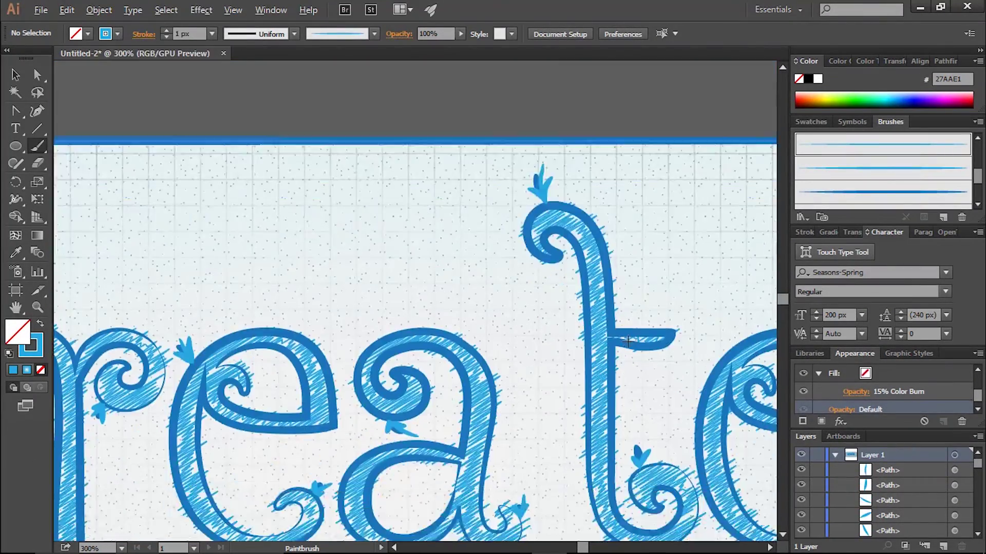
pyautogui.scroll(2, 453, 331)
pyautogui.scroll(-1, 370, 227)
pyautogui.scroll(-1, 370, 227)
pyautogui.scroll(-2, 462, 256)
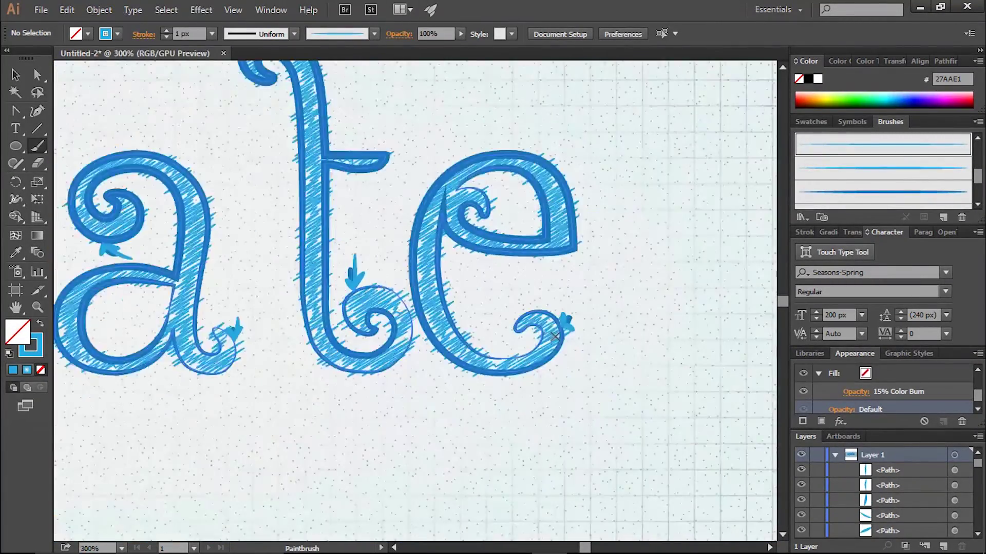
pyautogui.scroll(3, 585, 318)
pyautogui.hotkey('ctrl', '0')
# Step: Make a small blue dot with the Ellipse tool and place it beside a letter outline
pyautogui.press('l')
pyautogui.hotkey('shift', 'x')
pyautogui.click(271, 254)
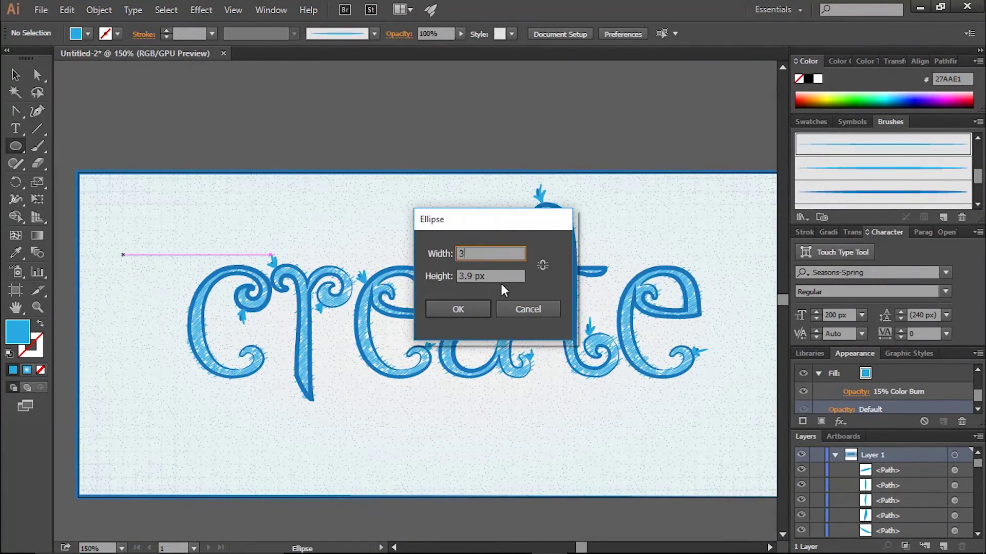
pyautogui.press('Return')
pyautogui.press('v')
pyautogui.scroll(5, 149, 285)
pyautogui.moveTo(179, 282); pyautogui.dragTo(329, 298)
pyautogui.scroll(-2, 329, 298)
pyautogui.moveTo(228, 273)
pyautogui.mouseDown()
pyautogui.moveTo(535, 221)
pyautogui.moveTo(506, 226)
pyautogui.mouseUp()
pyautogui.moveTo(539, 190); pyautogui.dragTo(512, 219)
pyautogui.scroll(3, 512, 219)
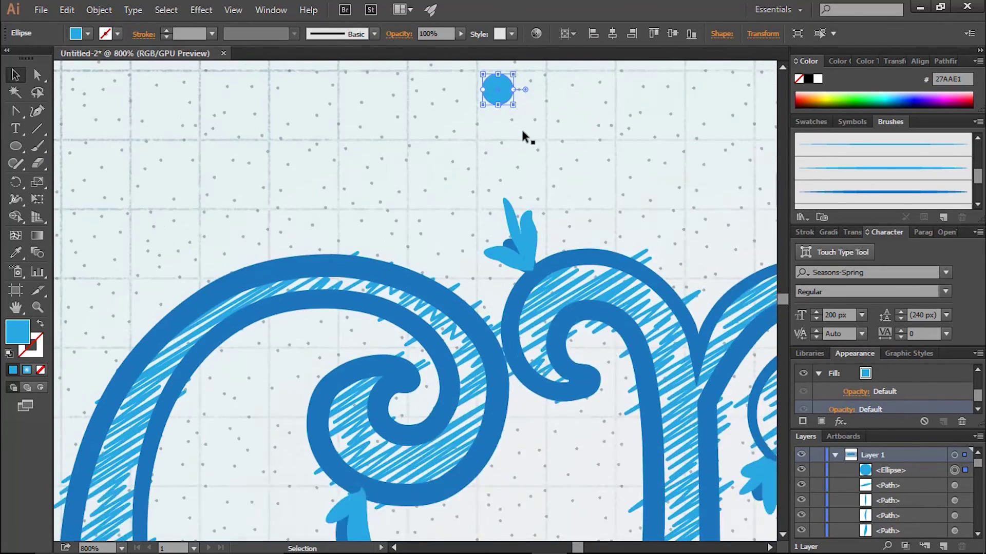
pyautogui.scroll(2, 503, 133)
# Step: Add a small dot beside the flower leaves and move it down-left near the leaf
pyautogui.press('l')
pyautogui.click(568, 265)
pyautogui.press('Return')
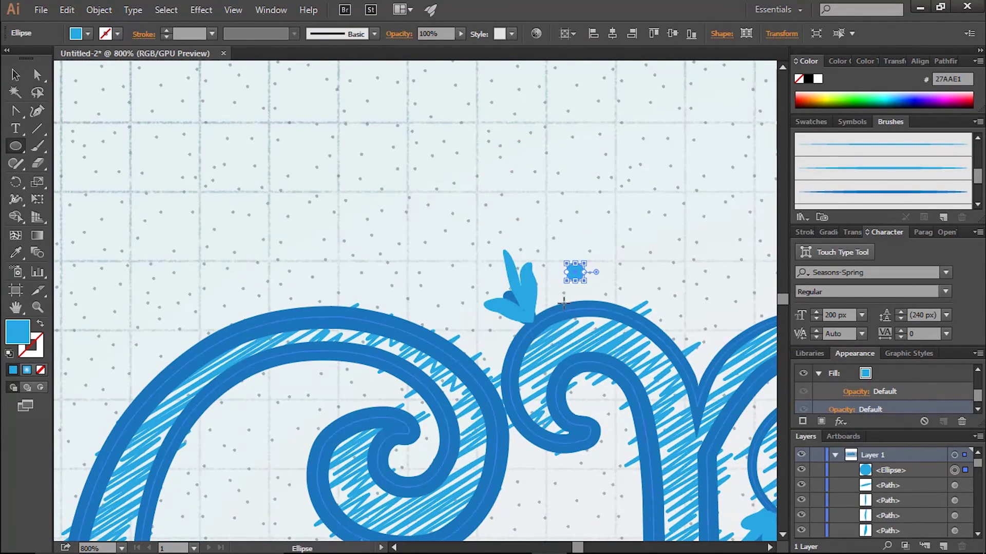
pyautogui.scroll(4, 582, 271)
pyautogui.moveTo(571, 262); pyautogui.dragTo(485, 313)
pyautogui.scroll(-4, 485, 267)
pyautogui.scroll(3, 485, 267)
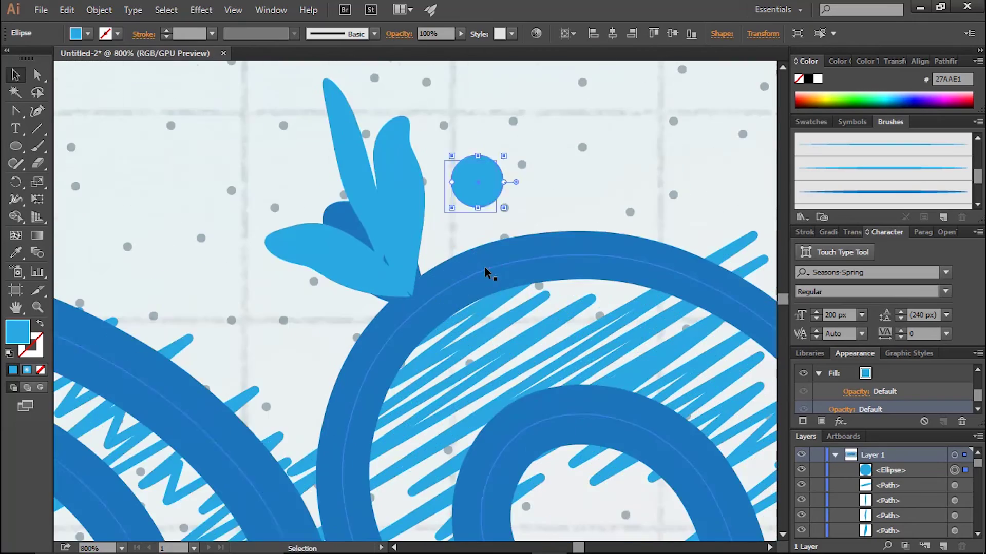
pyautogui.rightClick(492, 170)
pyautogui.scroll(-3, 264, 264)
pyautogui.hscroll(5, 205, 202)
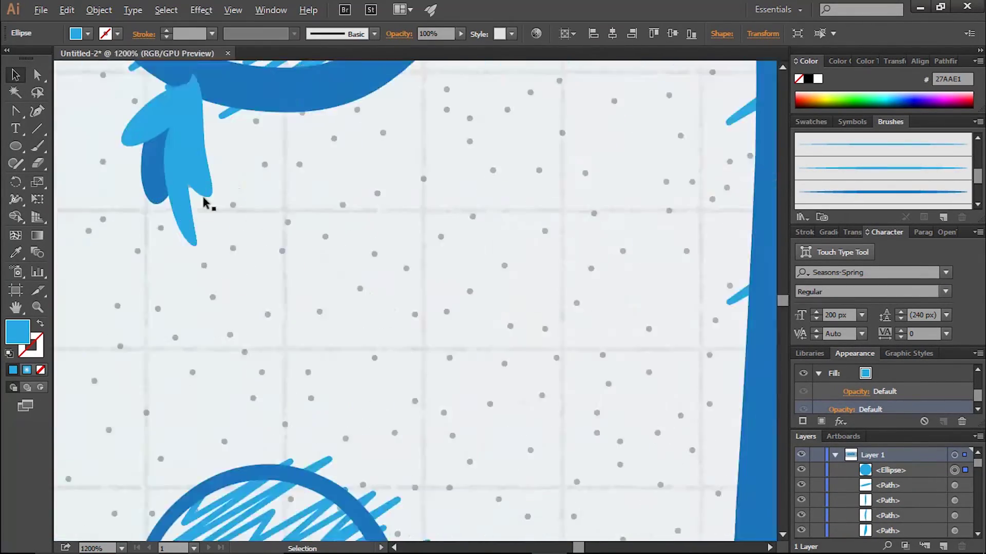
pyautogui.click(98, 10)
pyautogui.press('Escape')
# Step: Paste a duplicate blue dot, nudge it down, and draw another circle up-left beside the leaf
pyautogui.click(67, 9)
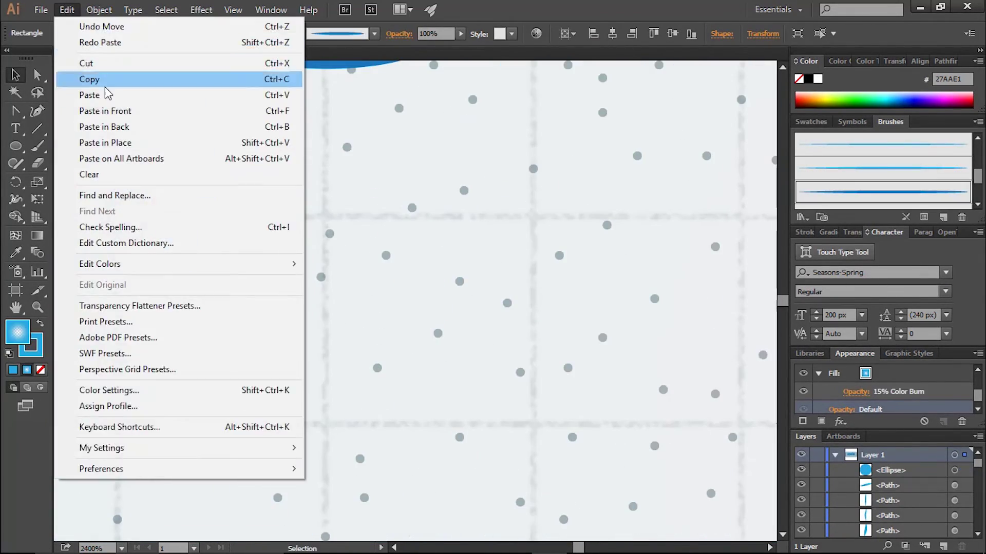
pyautogui.click(103, 92)
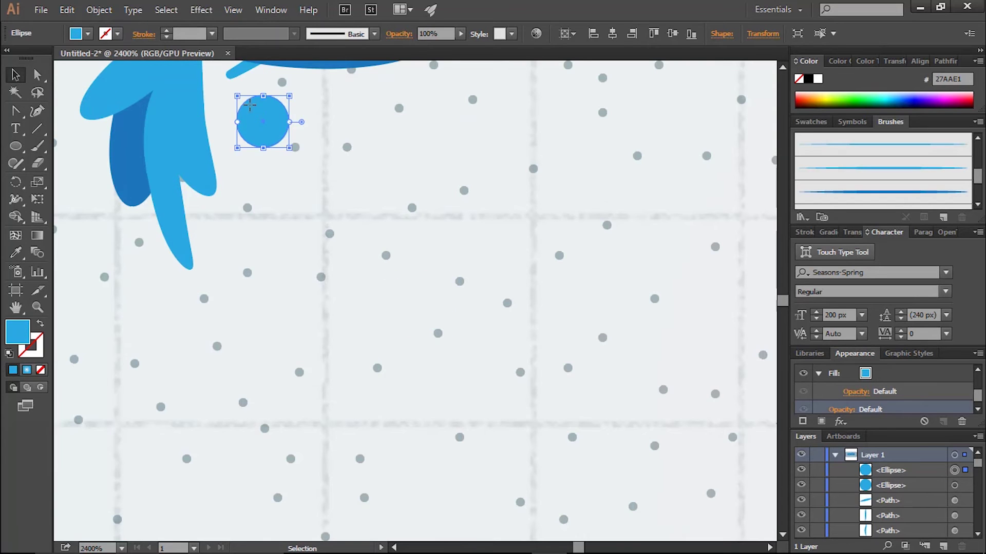
pyautogui.press('Down')
pyautogui.press('Down')
pyautogui.scroll(-8, 328, 166)
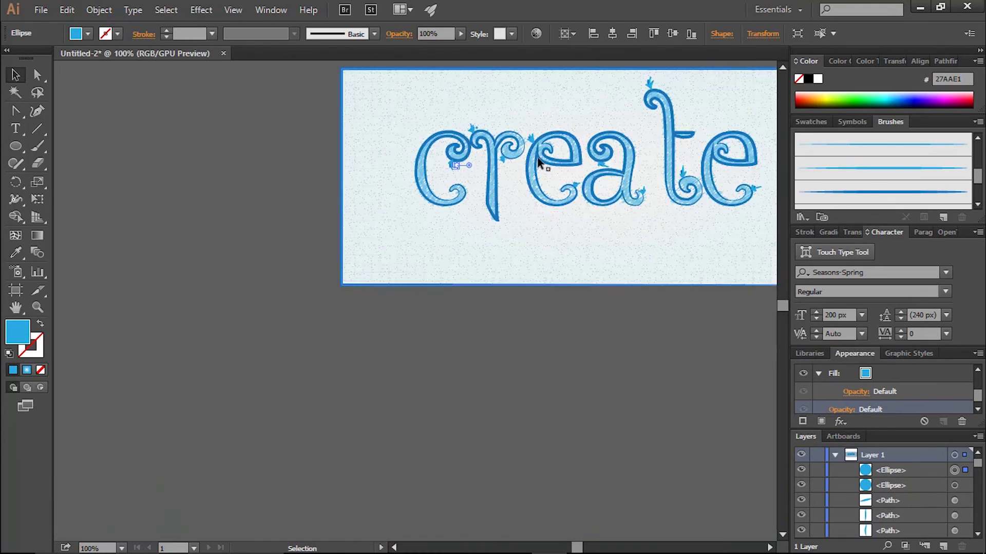
pyautogui.scroll(1, 550, 294)
pyautogui.scroll(4, 550, 293)
pyautogui.scroll(4, 458, 335)
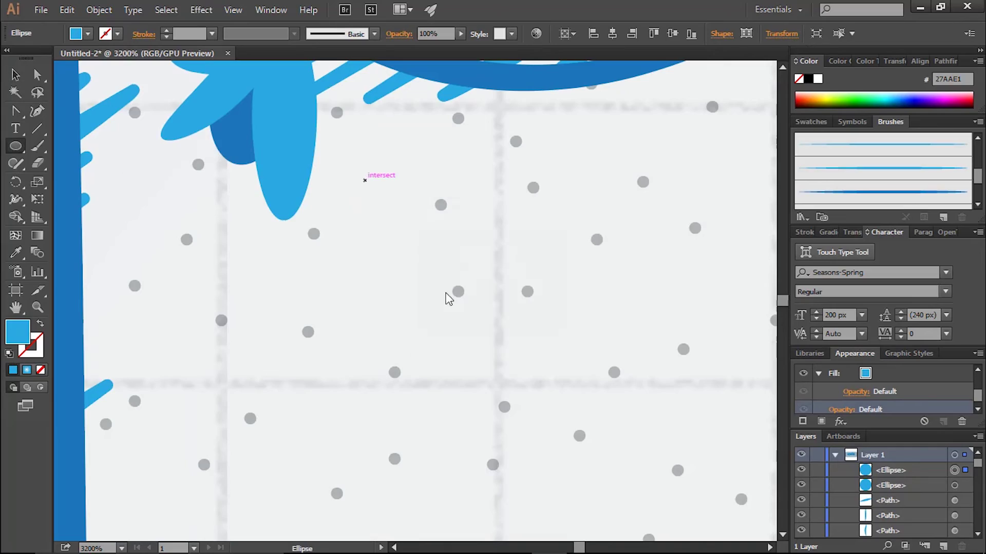
pyautogui.moveTo(364, 179); pyautogui.dragTo(436, 248)
pyautogui.press('v')
pyautogui.moveTo(398, 213); pyautogui.dragTo(370, 145)
pyautogui.scroll(-4, 546, 194)
pyautogui.scroll(3, 546, 193)
# Step: Add another blue circle at an exact size and position it beside the leaf
pyautogui.click(24, 149)
pyautogui.moveTo(382, 230); pyautogui.dragTo(416, 264)
pyautogui.click(16, 74)
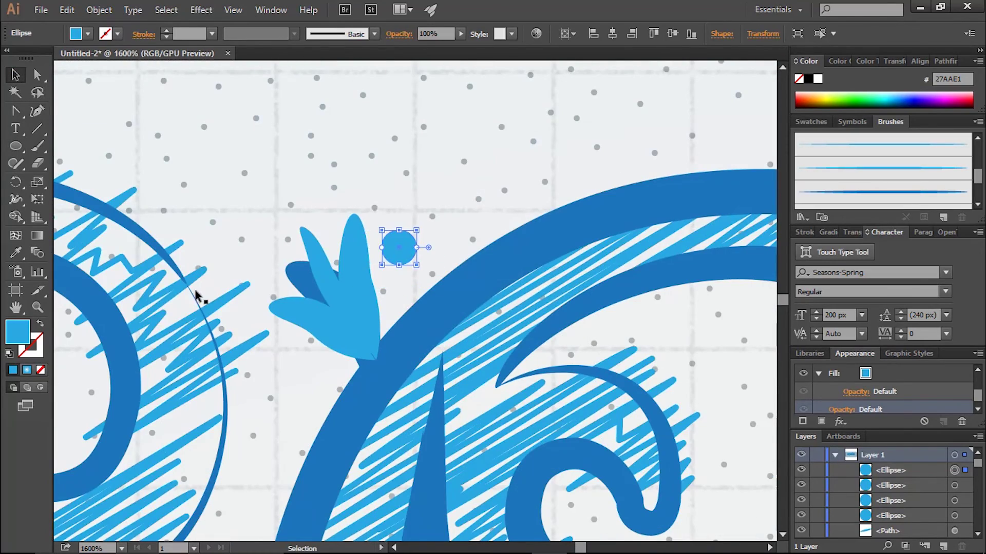
pyautogui.scroll(-5, 528, 363)
pyautogui.scroll(6, 528, 363)
pyautogui.click(16, 146)
pyautogui.click(383, 338)
pyautogui.click(475, 308)
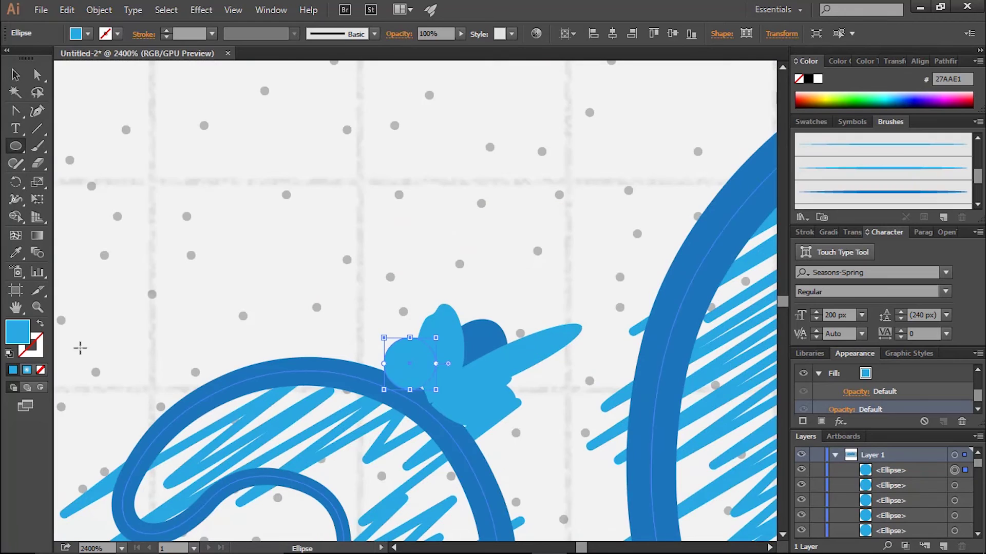
pyautogui.moveTo(361, 307); pyautogui.dragTo(361, 307)
pyautogui.scroll(-4, 362, 307)
pyautogui.scroll(2, 689, 205)
# Step: Add a 3 px circle beside the leaf
pyautogui.press('l')
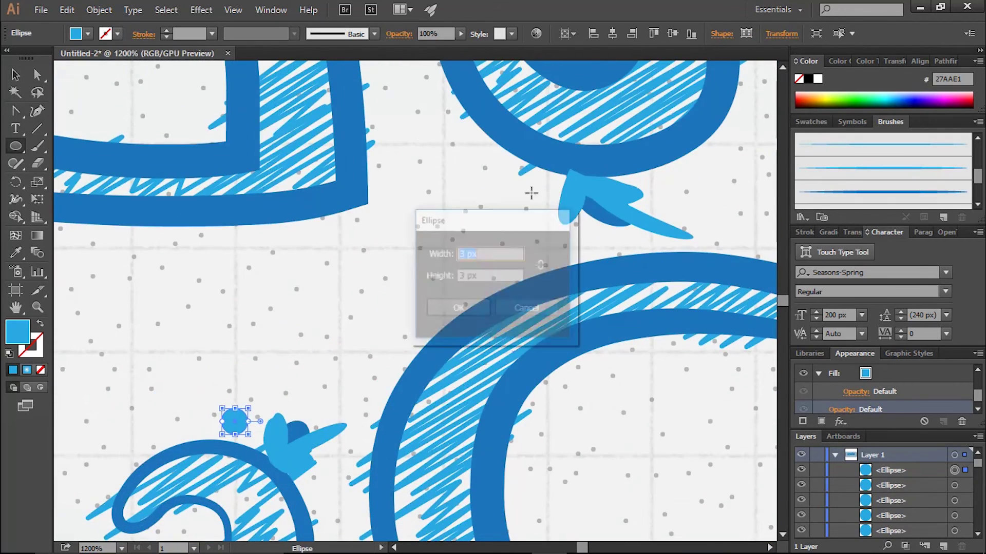
pyautogui.hotkey('ctrl', 'shift', 'a')
pyautogui.scroll(-5, 484, 340)
pyautogui.scroll(4, 392, 300)
pyautogui.keyDown('ctrl'); pyautogui.click(373, 318); pyautogui.keyUp('ctrl')
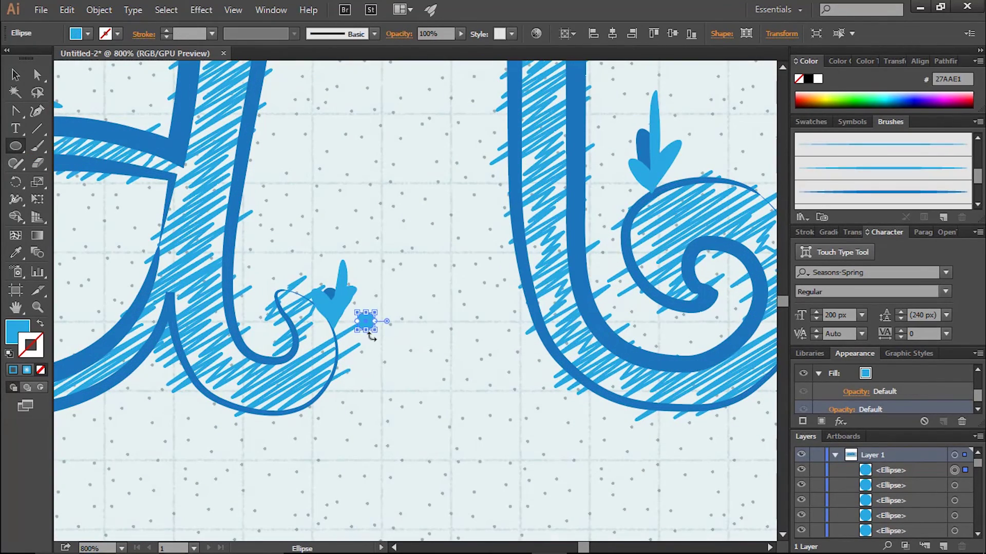
pyautogui.scroll(-3, 537, 266)
pyautogui.scroll(-2, 537, 267)
pyautogui.scroll(5, 528, 185)
pyautogui.click(542, 248)
pyautogui.press('Return')
pyautogui.scroll(-3, 501, 455)
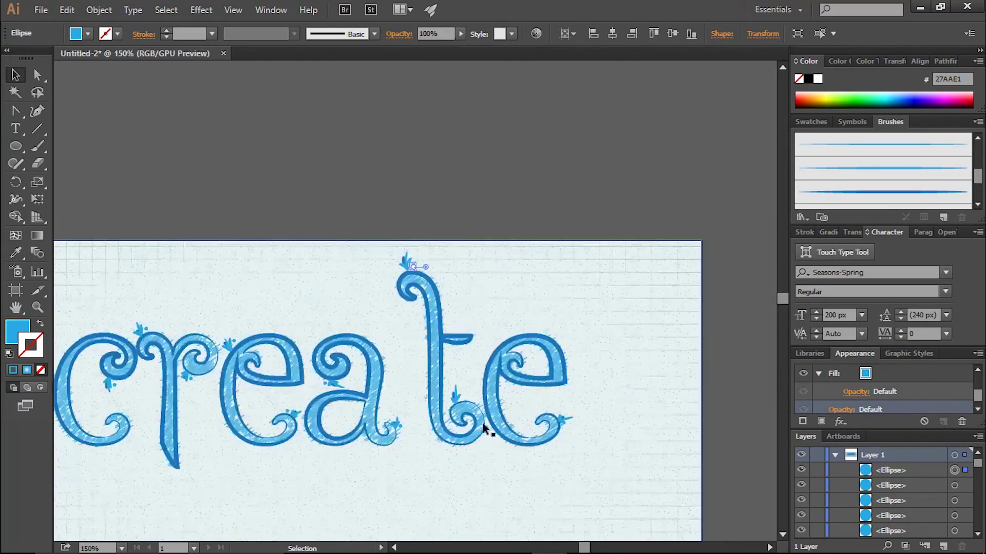
pyautogui.scroll(3, 407, 287)
# Step: Add a small dot beside the e tail leaf
pyautogui.press('l')
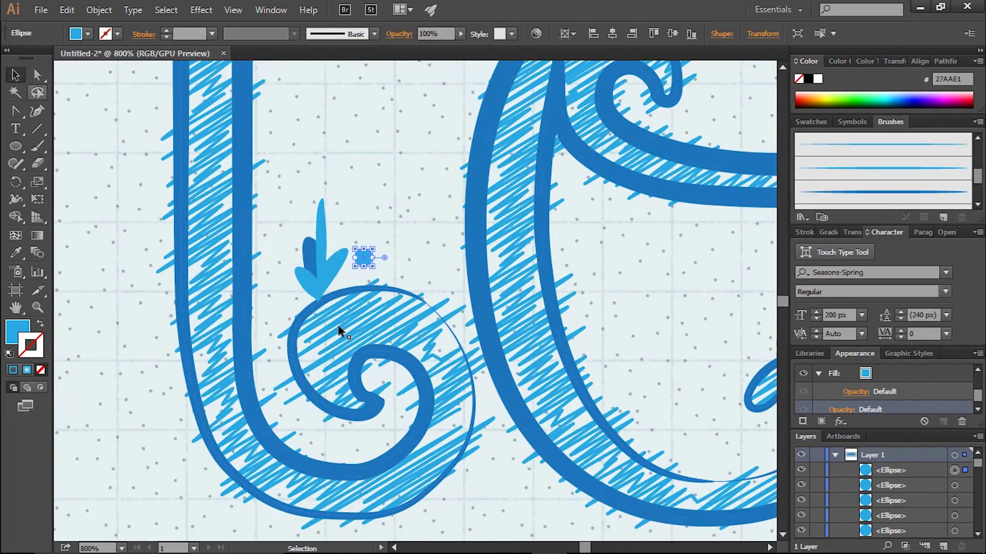
pyautogui.scroll(-3, 408, 286)
pyautogui.scroll(4, 548, 383)
pyautogui.click(508, 321)
pyautogui.press('Return')
pyautogui.scroll(-2, 173, 303)
pyautogui.scroll(5, 173, 303)
pyautogui.scroll(-5, 194, 336)
pyautogui.scroll(3, 128, 319)
pyautogui.scroll(-1, 319, 257)
# Step: Add small dots beside another leaf and near the t spiral leaf
pyautogui.click(356, 319)
pyautogui.press('Return')
pyautogui.scroll(-4, 149, 379)
pyautogui.scroll(3, 148, 379)
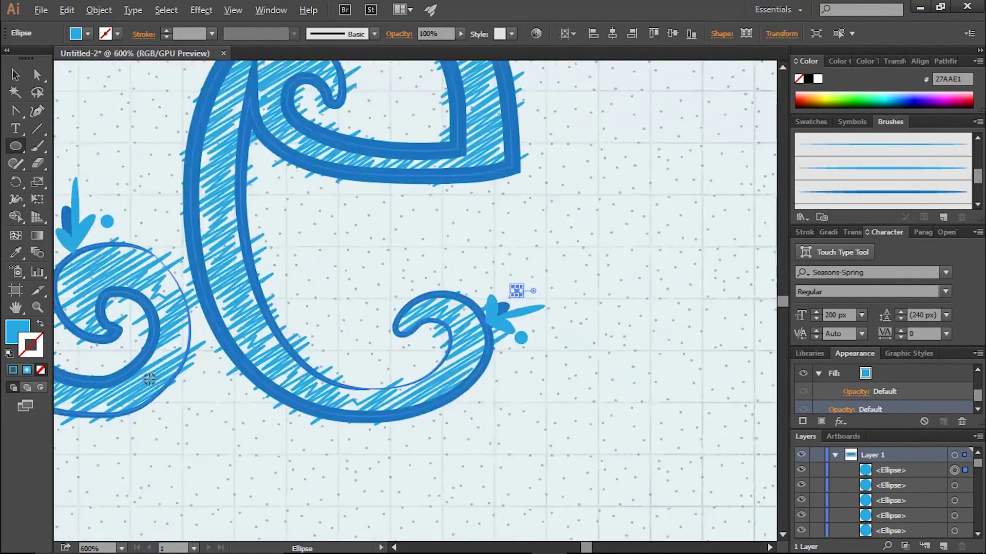
pyautogui.hscroll(-4, 149, 379)
pyautogui.click(255, 204)
pyautogui.press('Return')
# Step: Add another small dot next to a leaf
pyautogui.scroll(2, 255, 204)
pyautogui.hscroll(-5, 206, 294)
pyautogui.scroll(-2, 205, 295)
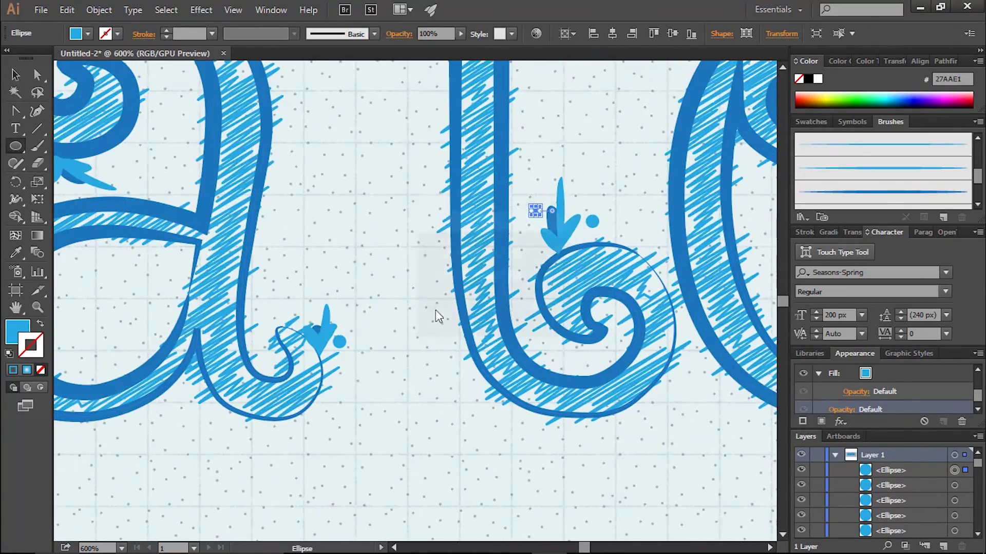
pyautogui.scroll(3, 435, 310)
pyautogui.scroll(4, 330, 231)
pyautogui.scroll(-3, 297, 347)
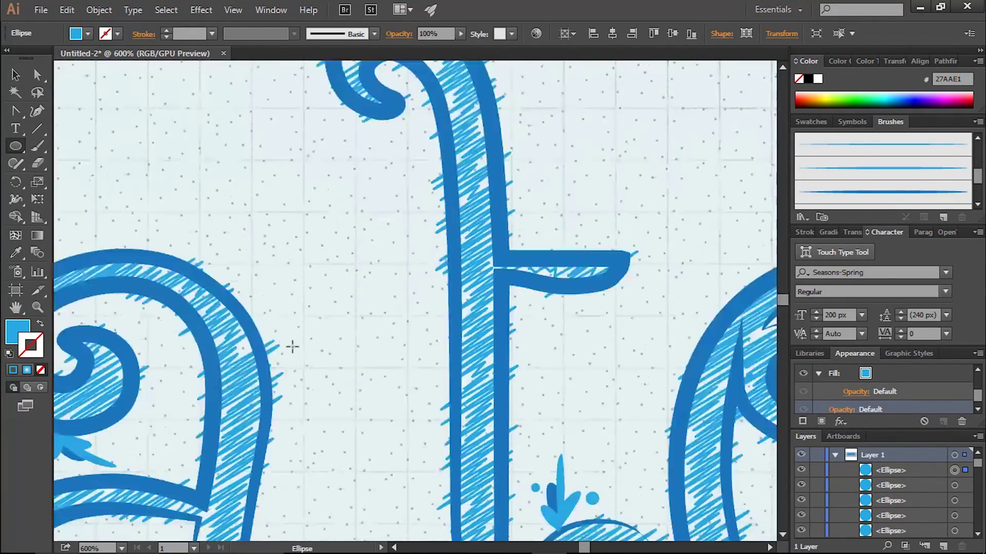
pyautogui.hscroll(-2, 183, 411)
pyautogui.click(425, 308)
pyautogui.press('Return')
# Step: Add two more small dots beside the leaves
pyautogui.scroll(-4, 242, 448)
pyautogui.scroll(-4, 364, 260)
pyautogui.hscroll(-2, 364, 261)
pyautogui.click(364, 260)
pyautogui.press('Return')
pyautogui.scroll(2, 441, 299)
pyautogui.hscroll(-4, 359, 287)
pyautogui.scroll(3, 359, 287)
pyautogui.click(291, 277)
pyautogui.press('Return')
# Step: Add three more 2 px dots beside the remaining leaves
pyautogui.scroll(-4, 154, 429)
pyautogui.hscroll(-4, 190, 413)
pyautogui.click(363, 299)
pyautogui.press('Return')
pyautogui.scroll(3, 246, 379)
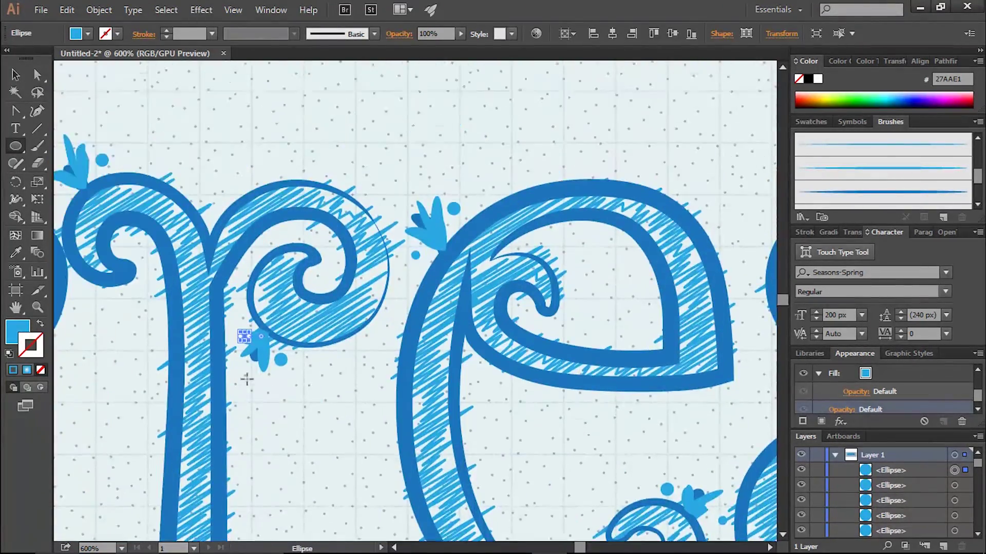
pyautogui.hscroll(-3, 247, 378)
pyautogui.click(172, 205)
pyautogui.press('Return')
pyautogui.scroll(3, 202, 488)
pyautogui.scroll(-3, 166, 405)
pyautogui.click(350, 261)
pyautogui.press('Return')
# Step: Zoom to show the whole create word and browse the brush list
pyautogui.hotkey('ctrl', '0')
pyautogui.press('b')
pyautogui.click(374, 34)
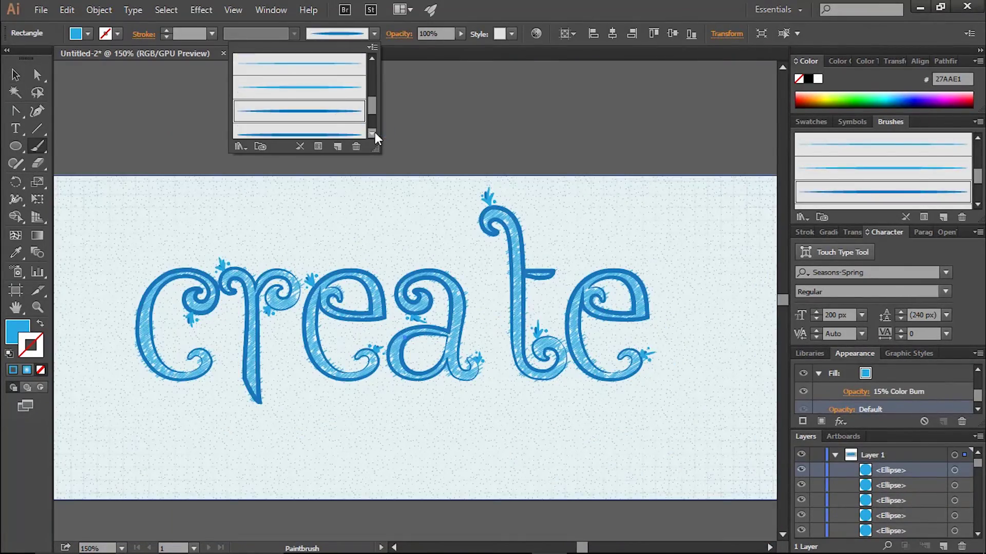
# Step: With the tapered blue art brush, paint a row of four oval dashes below the c
pyautogui.click(334, 128)
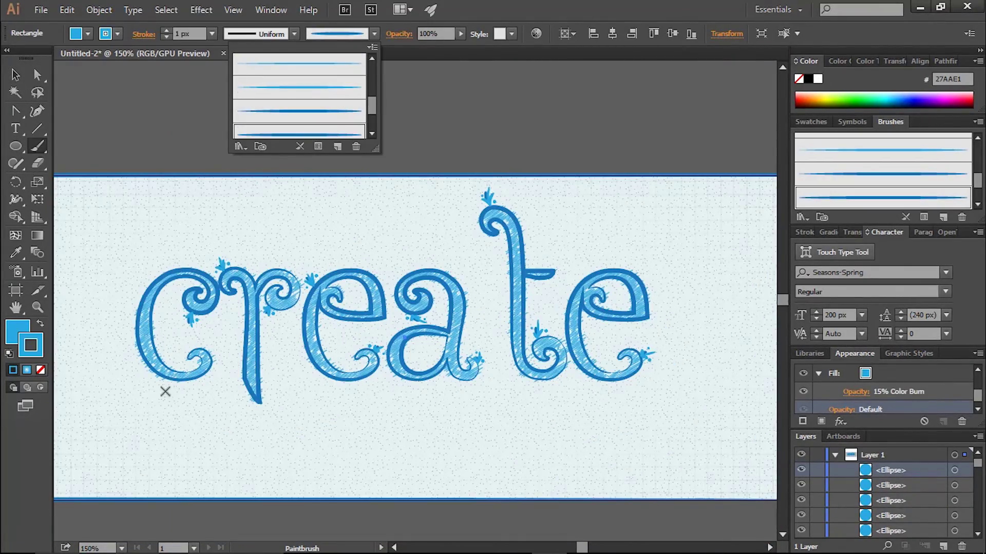
pyautogui.scroll(5, 224, 442)
pyautogui.moveTo(385, 341); pyautogui.dragTo(385, 375)
pyautogui.moveTo(429, 339); pyautogui.dragTo(431, 379)
pyautogui.moveTo(467, 331); pyautogui.dragTo(488, 367)
pyautogui.moveTo(505, 311); pyautogui.dragTo(537, 346)
# Step: Paint a small oval dash above the e
pyautogui.scroll(-5, 604, 208)
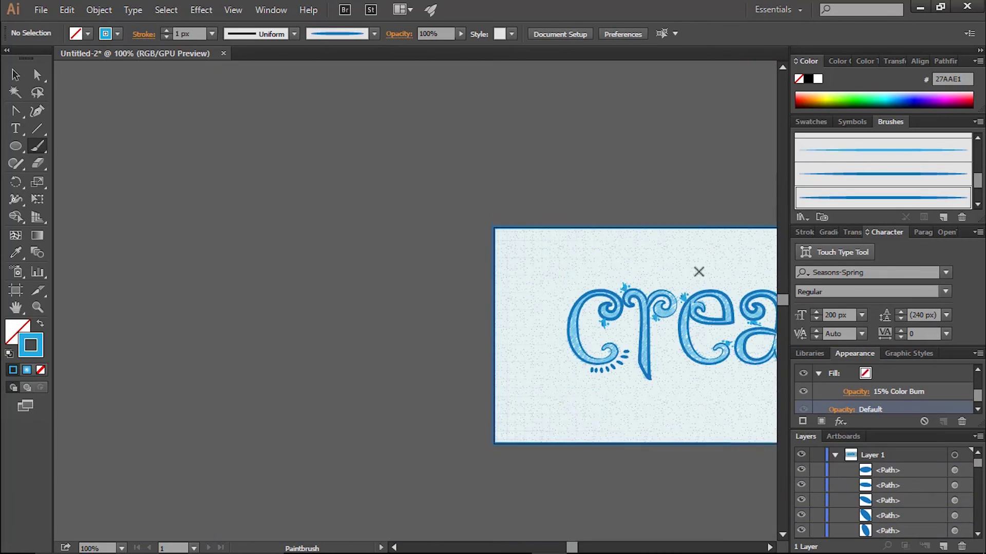
pyautogui.scroll(1, 699, 278)
pyautogui.scroll(2, 578, 359)
pyautogui.scroll(2, 516, 197)
pyautogui.scroll(1, 516, 197)
pyautogui.moveTo(328, 212); pyautogui.dragTo(337, 244)
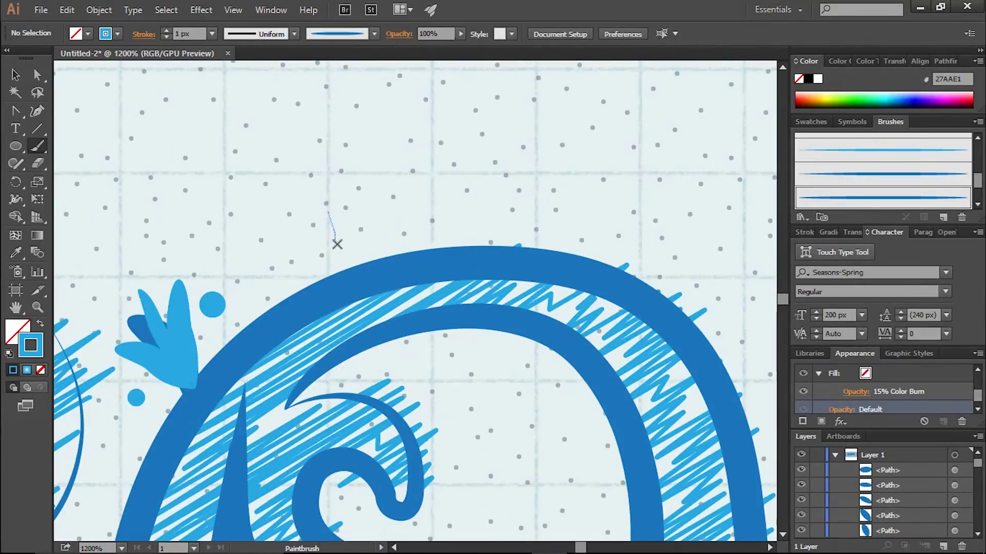
# Step: Paint a row of four small oval dashes below the next letter curl
pyautogui.scroll(-5, 651, 235)
pyautogui.scroll(5, 363, 303)
pyautogui.moveTo(285, 282); pyautogui.dragTo(287, 299)
pyautogui.moveTo(332, 300); pyautogui.dragTo(333, 317)
pyautogui.moveTo(380, 300); pyautogui.dragTo(381, 316)
pyautogui.moveTo(452, 301); pyautogui.dragTo(452, 318)
# Step: Add four more oval dashes beneath another letter curl
pyautogui.scroll(-5, 456, 344)
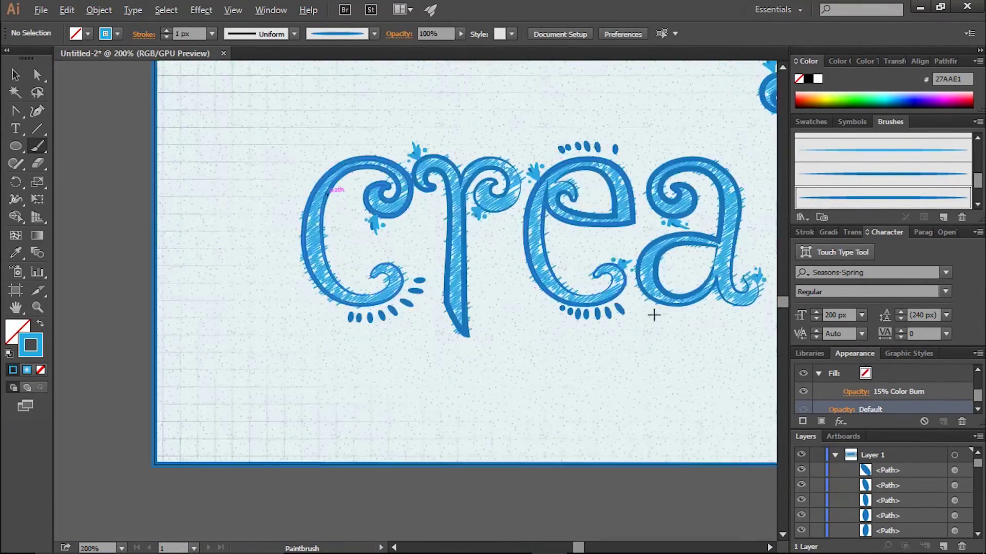
pyautogui.scroll(4, 411, 224)
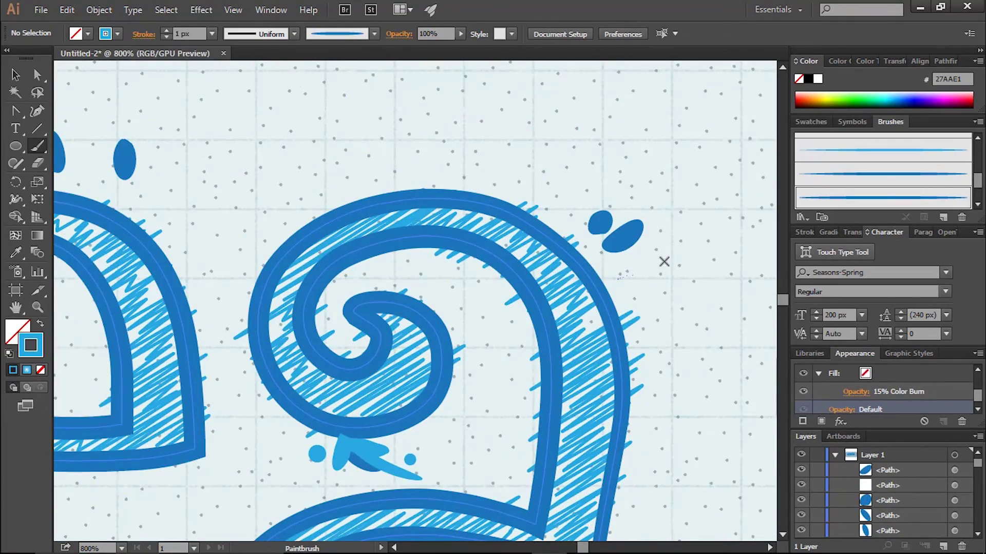
pyautogui.scroll(-5, 650, 395)
pyautogui.scroll(5, 323, 352)
pyautogui.moveTo(182, 372); pyautogui.dragTo(192, 405)
pyautogui.moveTo(221, 377); pyautogui.dragTo(231, 408)
pyautogui.moveTo(272, 380); pyautogui.dragTo(318, 437)
pyautogui.moveTo(311, 356); pyautogui.dragTo(341, 373)
# Step: Finish with three more oval dashes below the last curl
pyautogui.scroll(-3, 526, 350)
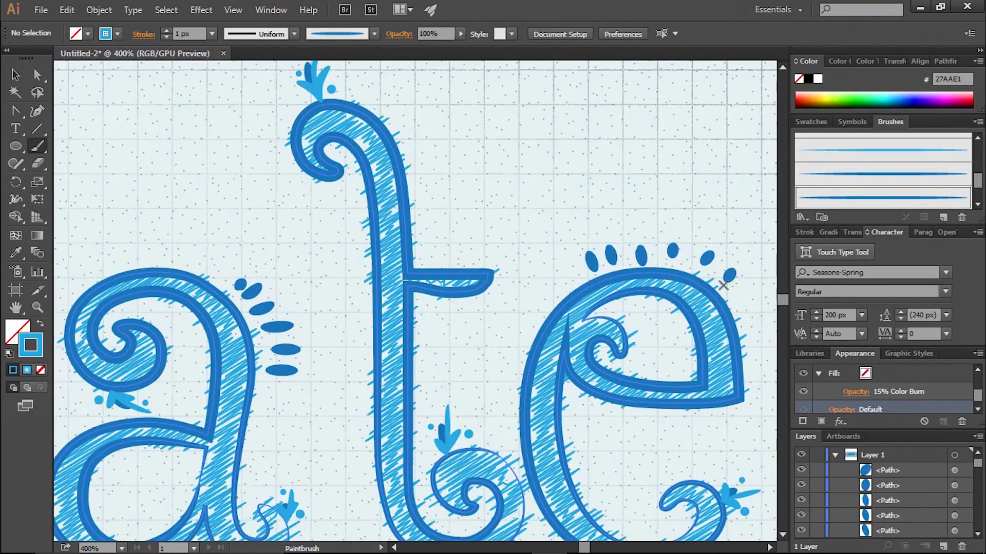
pyautogui.scroll(-2, 533, 370)
pyautogui.scroll(5, 396, 273)
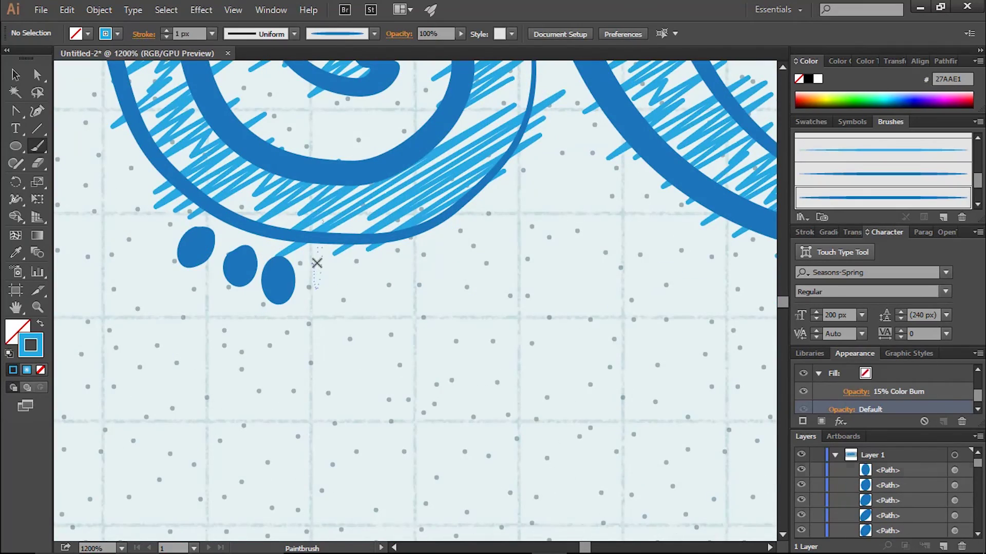
pyautogui.moveTo(372, 266); pyautogui.dragTo(392, 344)
pyautogui.moveTo(436, 241); pyautogui.dragTo(462, 334)
pyautogui.moveTo(483, 225); pyautogui.dragTo(544, 282)
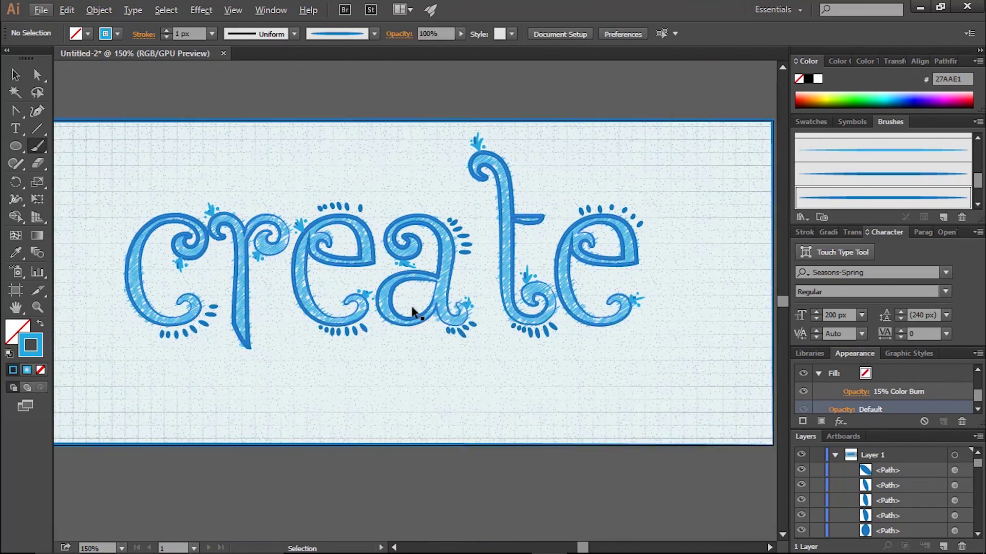
# Step: Select all the oval dash paths in the Layers panel and group them
pyautogui.click(835, 380)
pyautogui.click(965, 410)
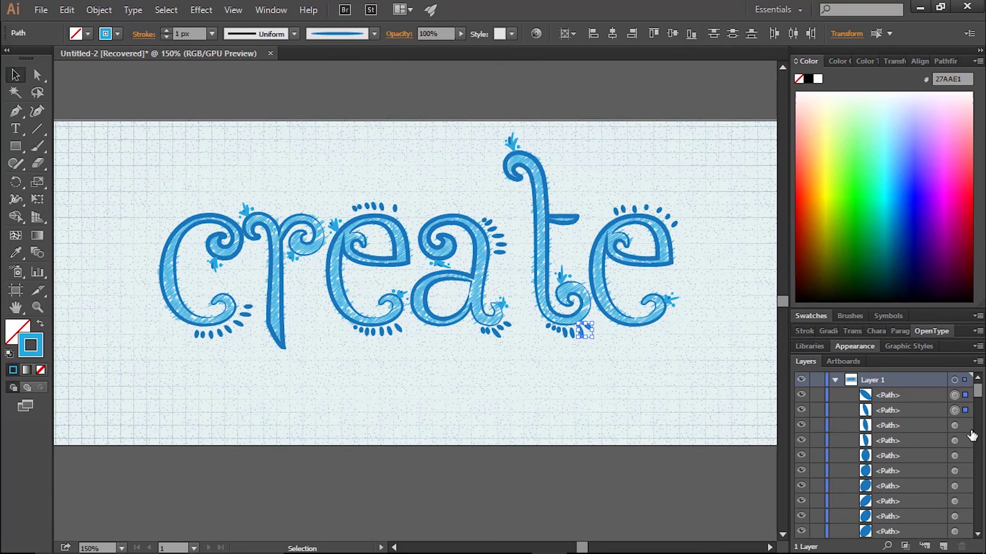
pyautogui.click(966, 516)
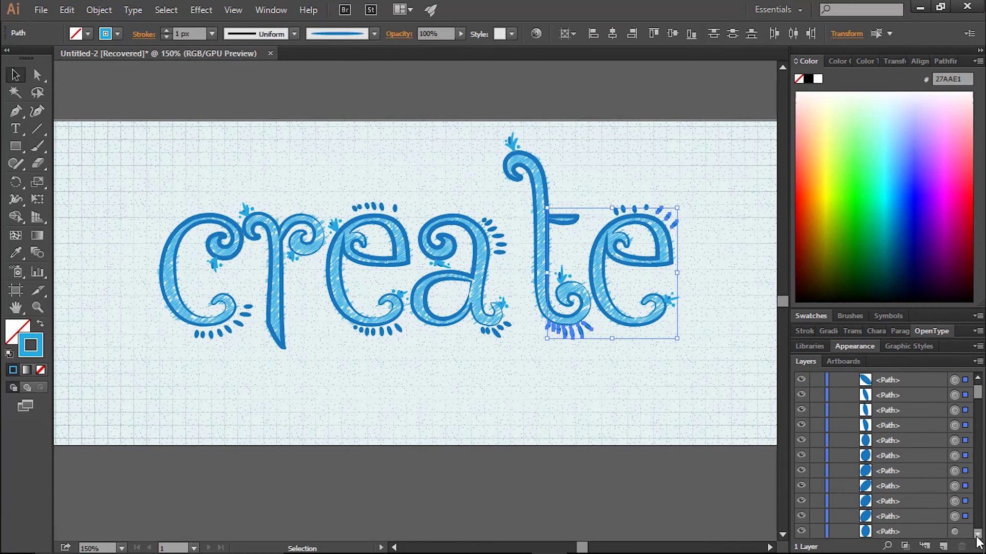
pyautogui.moveTo(965, 501); pyautogui.dragTo(979, 534)
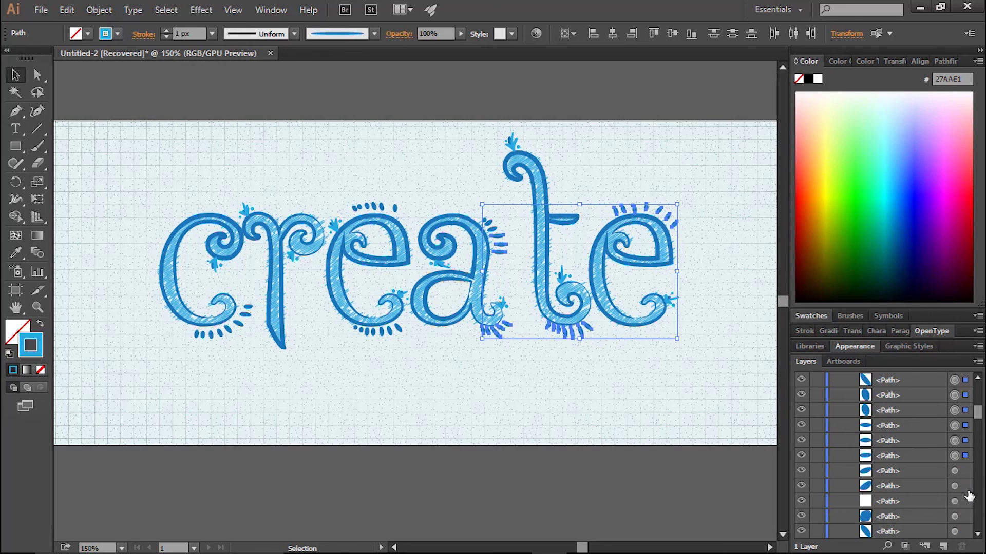
pyautogui.click(969, 532)
pyautogui.click(977, 533)
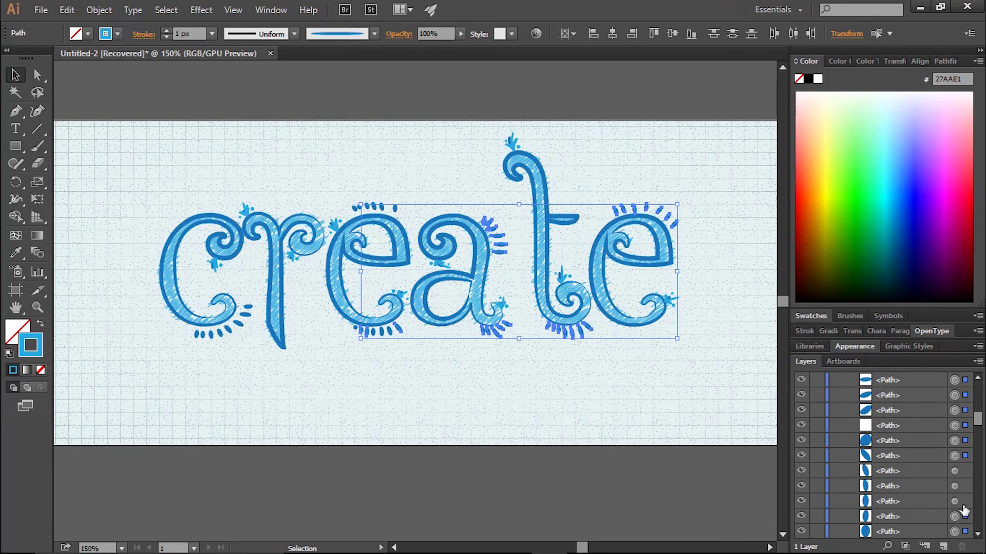
pyautogui.moveTo(967, 492); pyautogui.dragTo(966, 382)
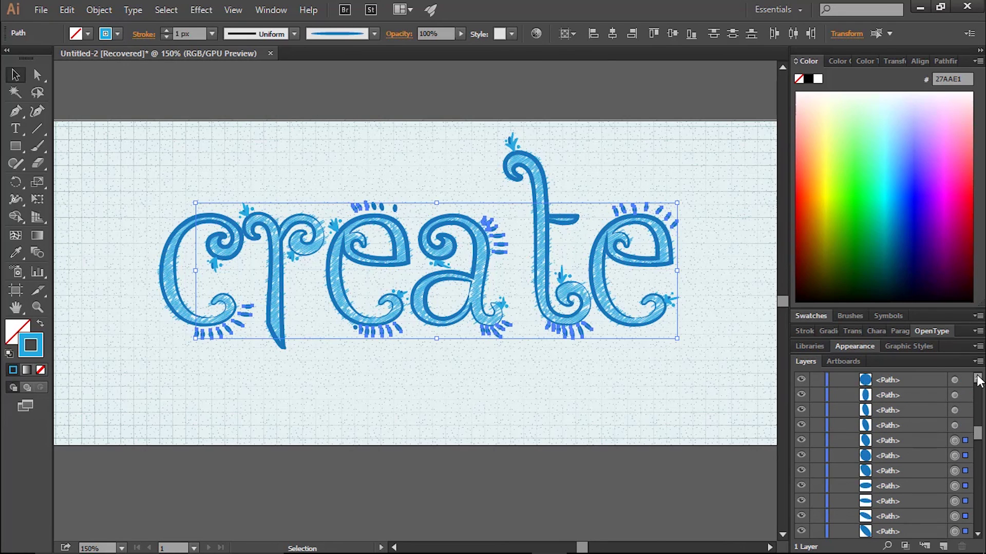
pyautogui.hotkey('ctrl', 'g')
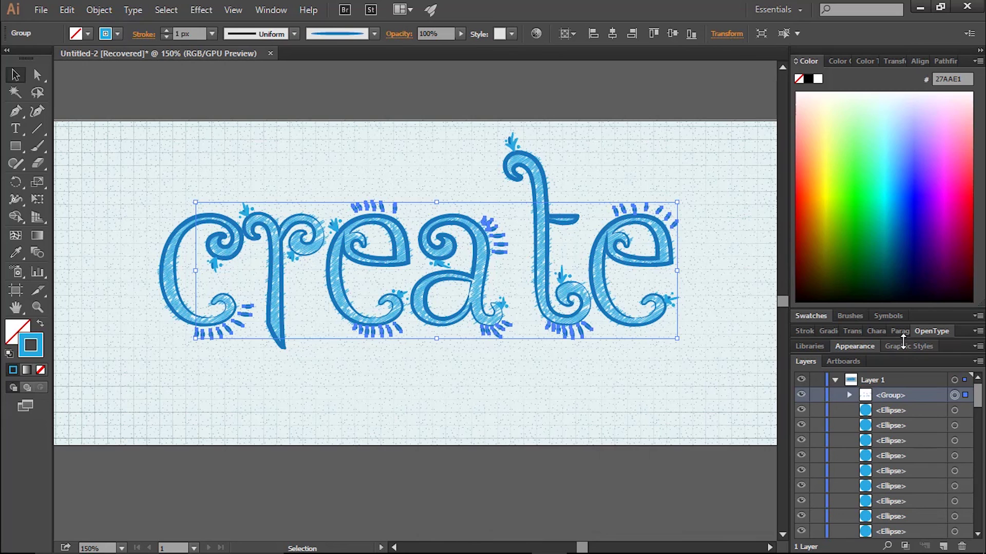
# Step: Lower the dash group's opacity to 30% in Transparency, undoing a stray rectangle
pyautogui.click(852, 332)
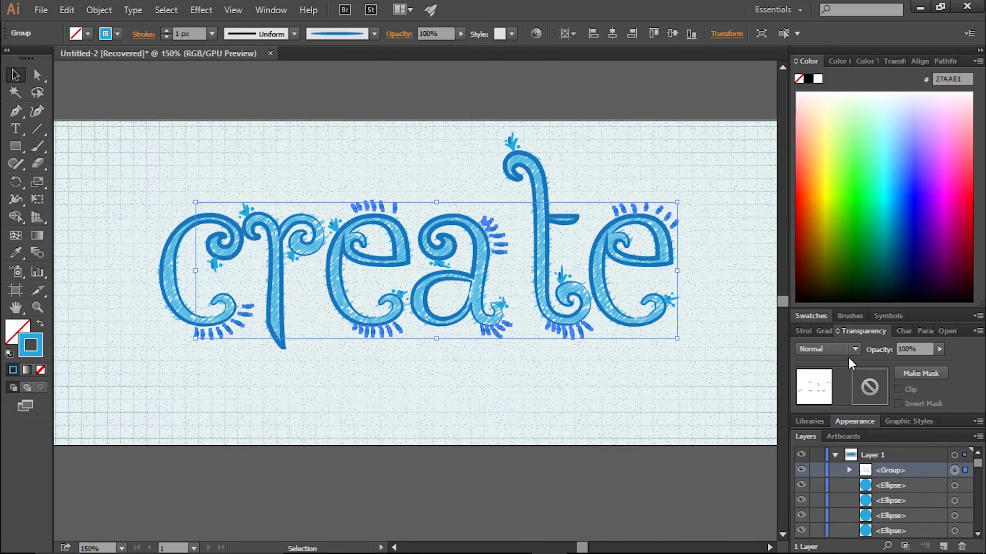
pyautogui.hotkey('ctrl', 'f')
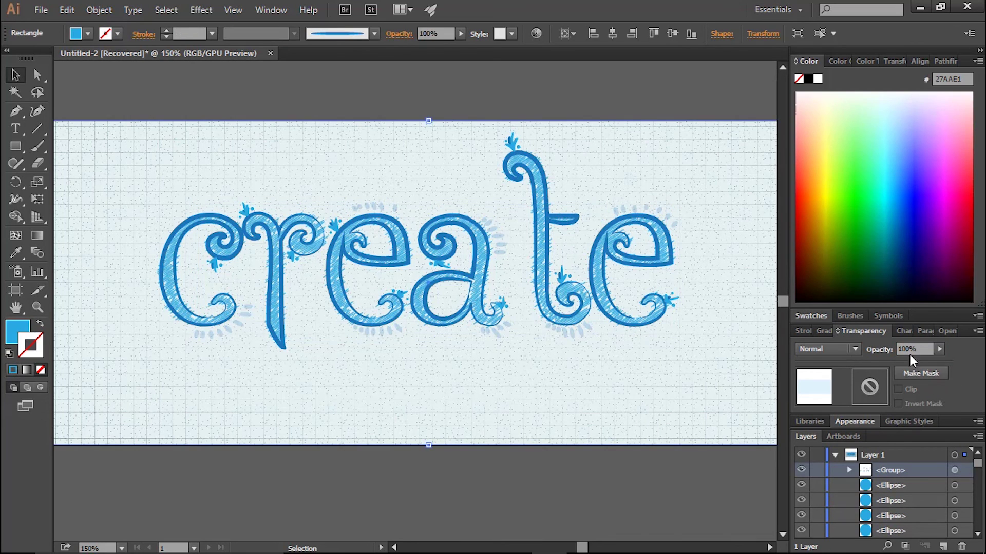
pyautogui.hotkey('ctrl', 'z')
pyautogui.click(939, 349)
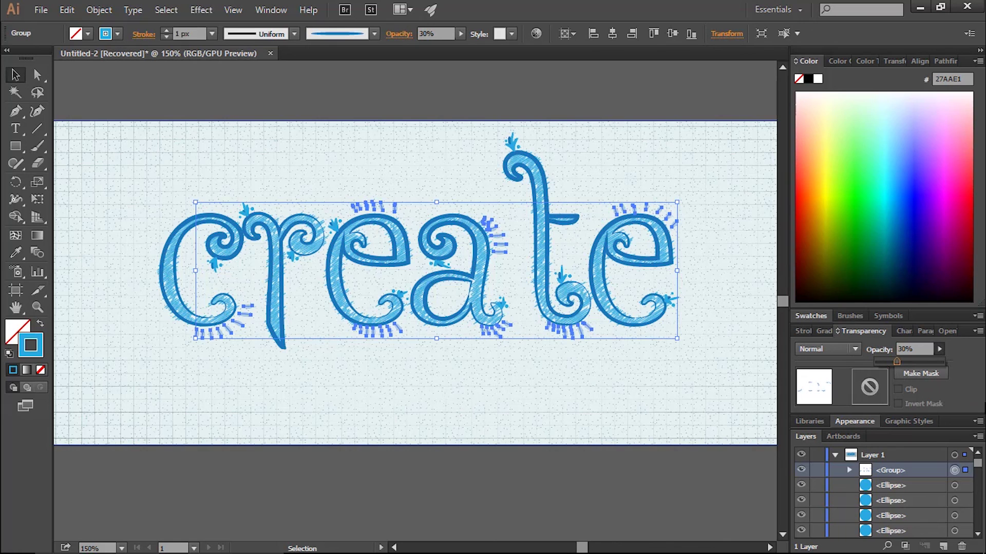